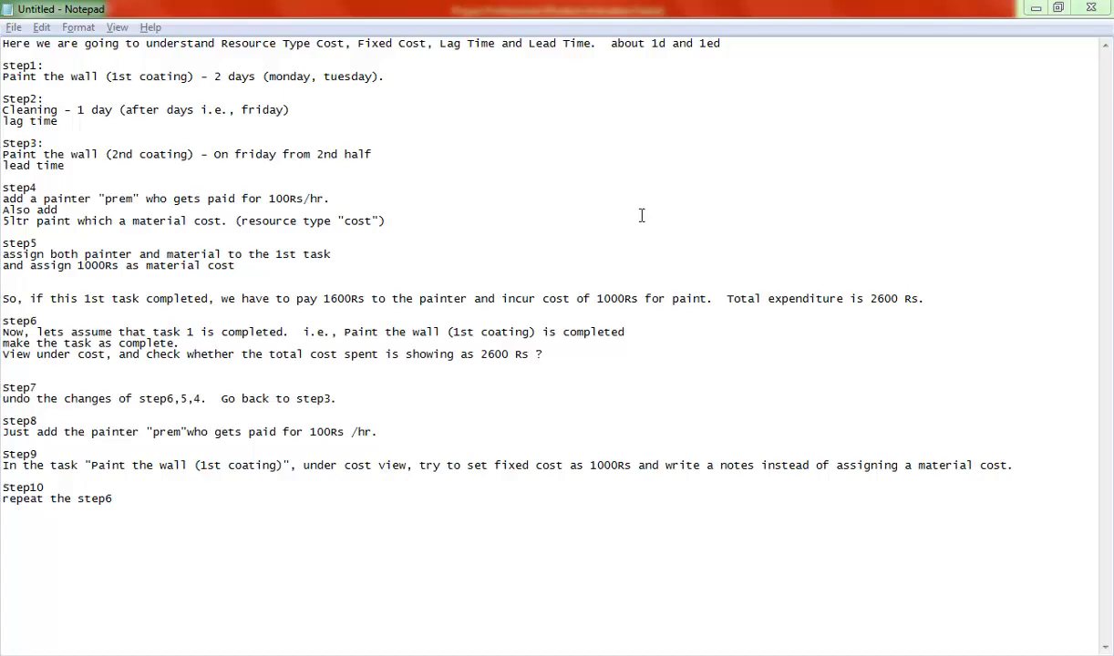
Step: Read the opening line of the Notepad notes listing the topics: resource type cost, fixed cost, lag time and lead time
left_click_drag(645, 55, 740, 55)
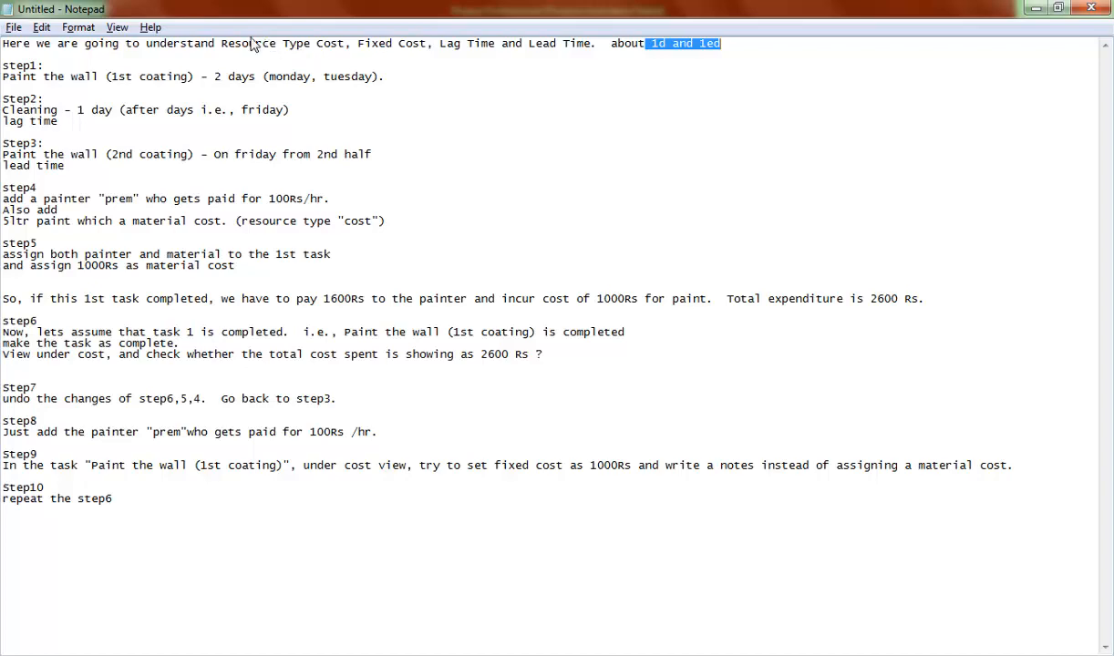
left_click_drag(221, 48, 362, 54)
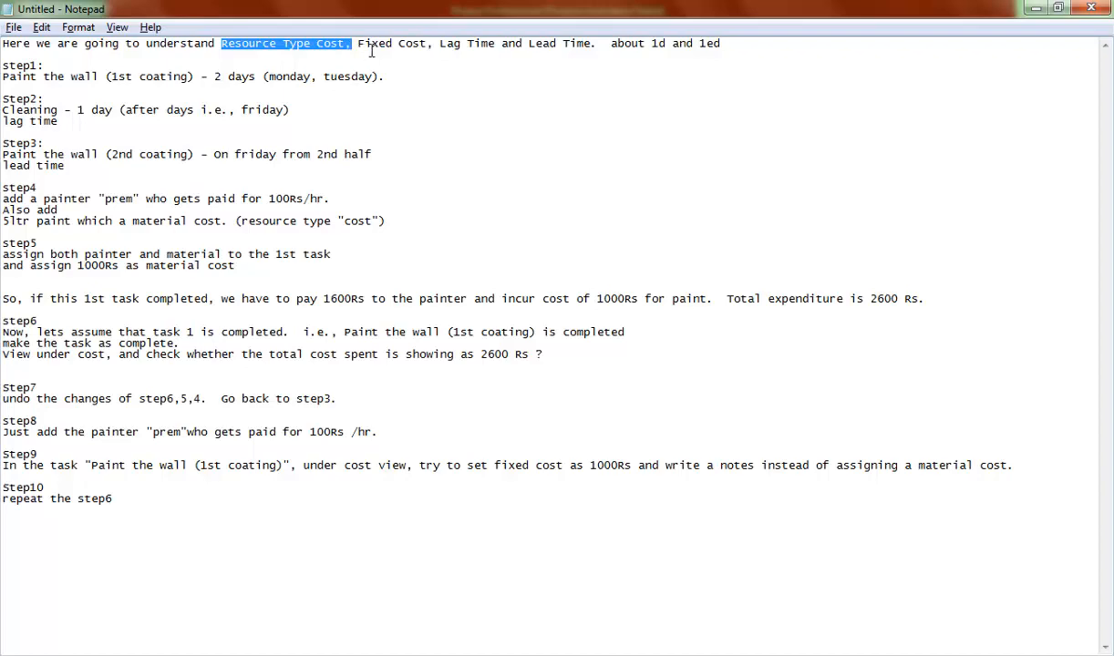
left_click(229, 46)
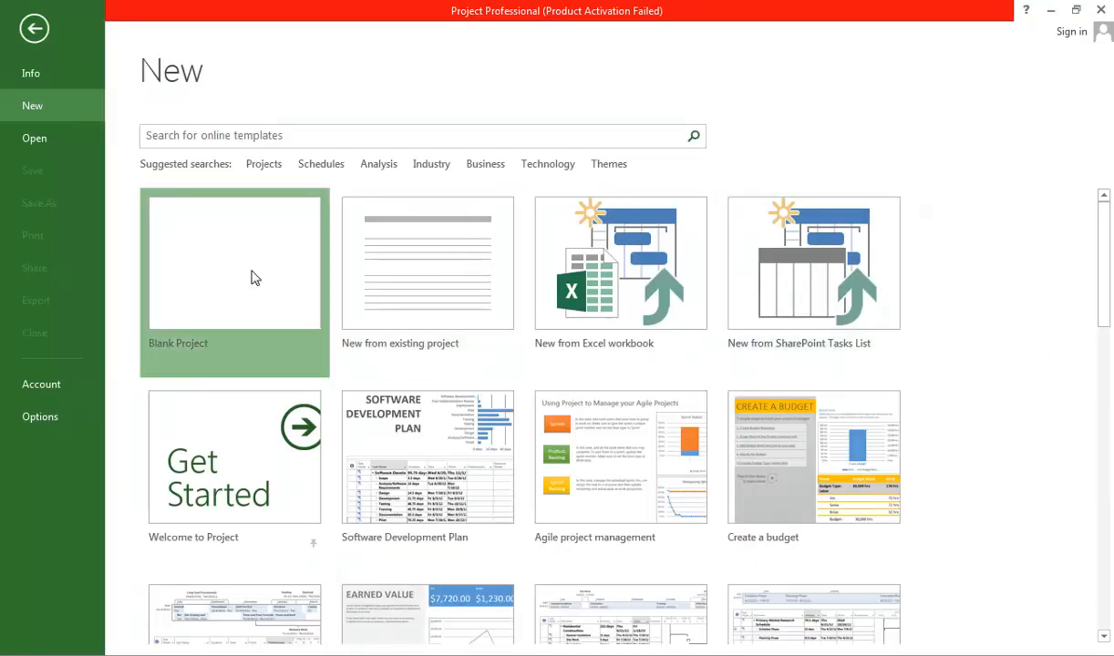
Step: Switch to Microsoft Project and create a new blank project, ready for its first task name
left_click(254, 279)
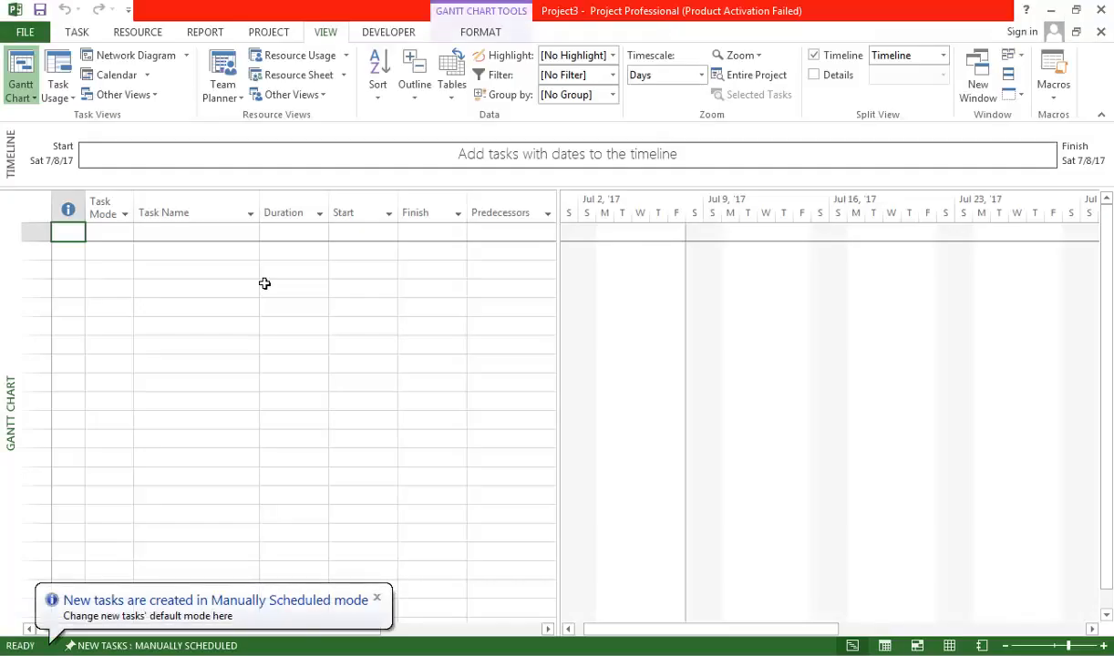
left_click(184, 232)
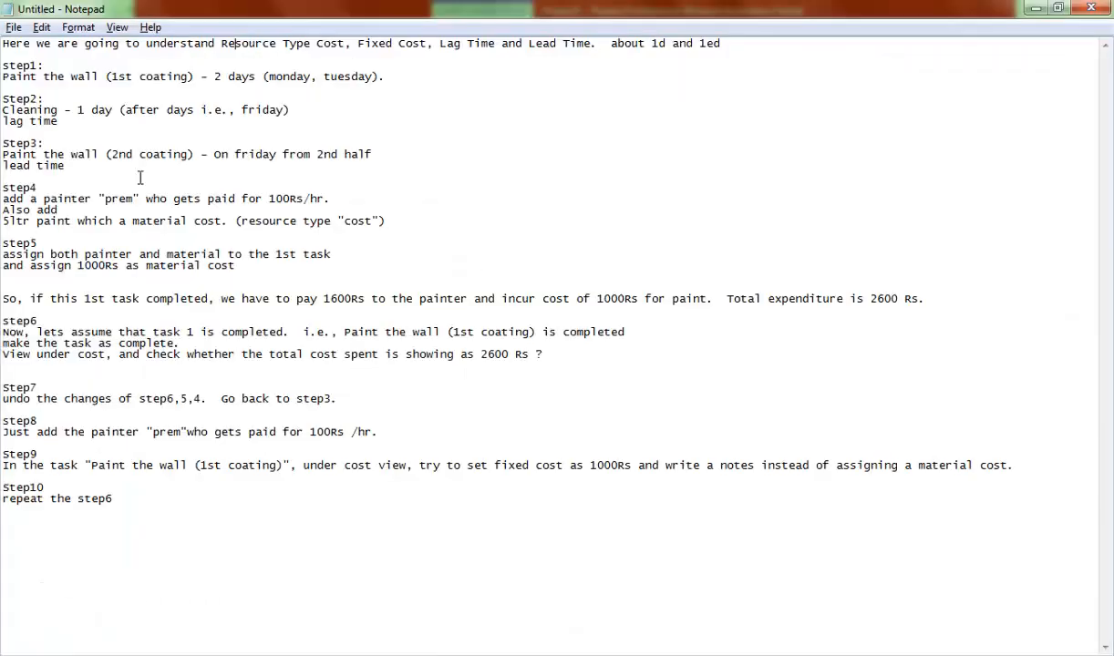
Step: Switch to the Notepad notes and read the step 1 instructions for the first wall-painting task, its duration and days
double_click(13, 68)
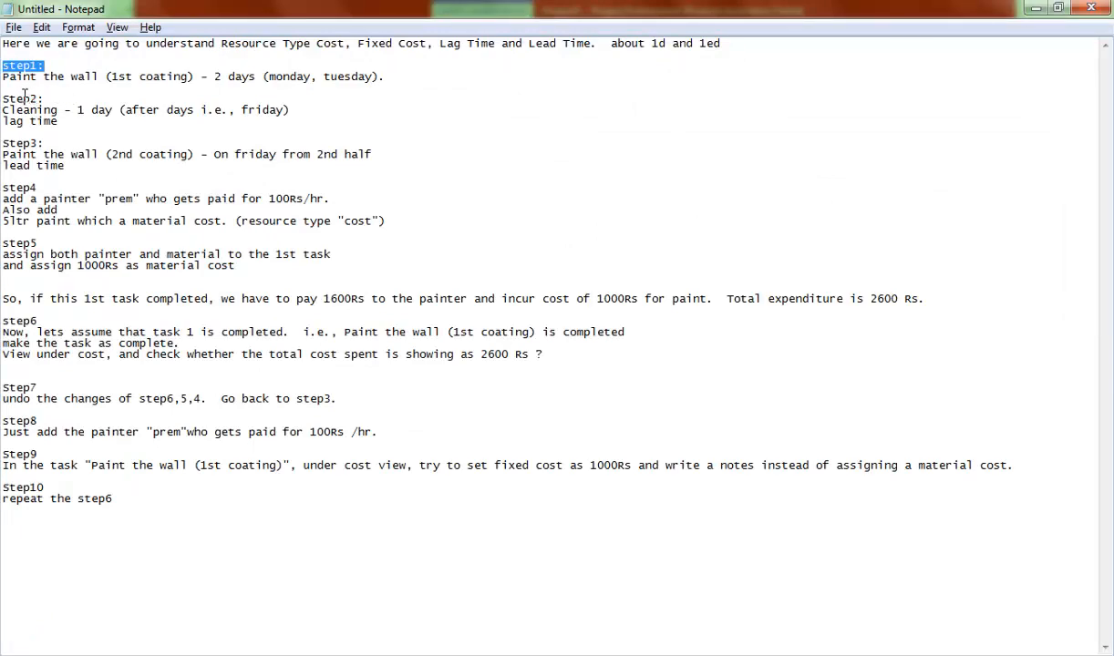
left_click_drag(5, 81, 207, 84)
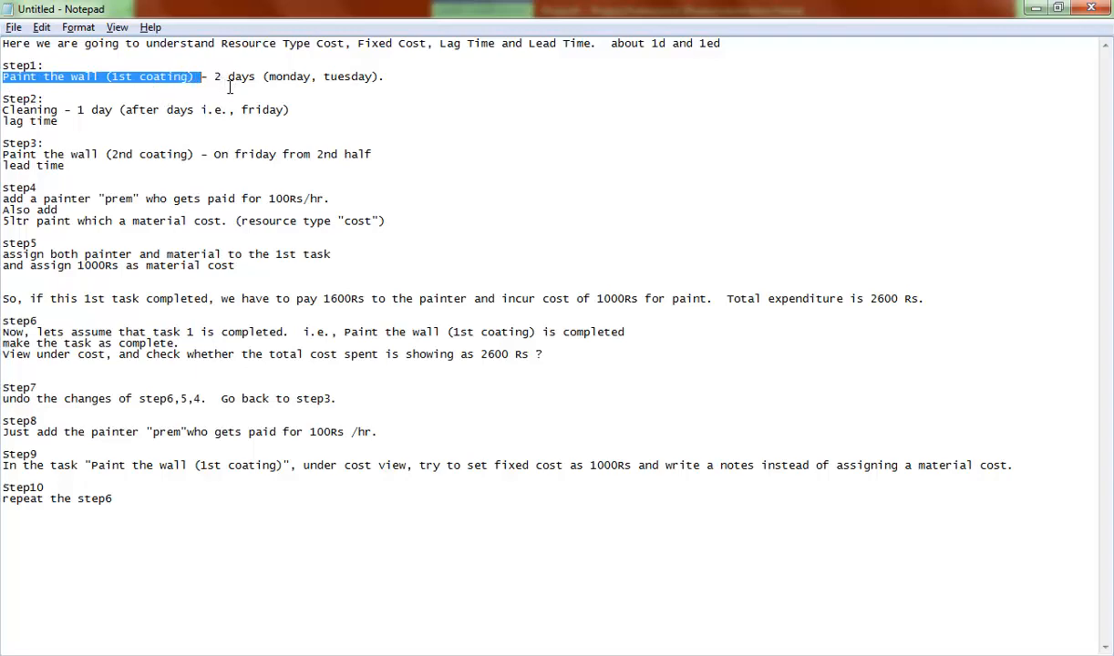
left_click_drag(207, 82, 248, 83)
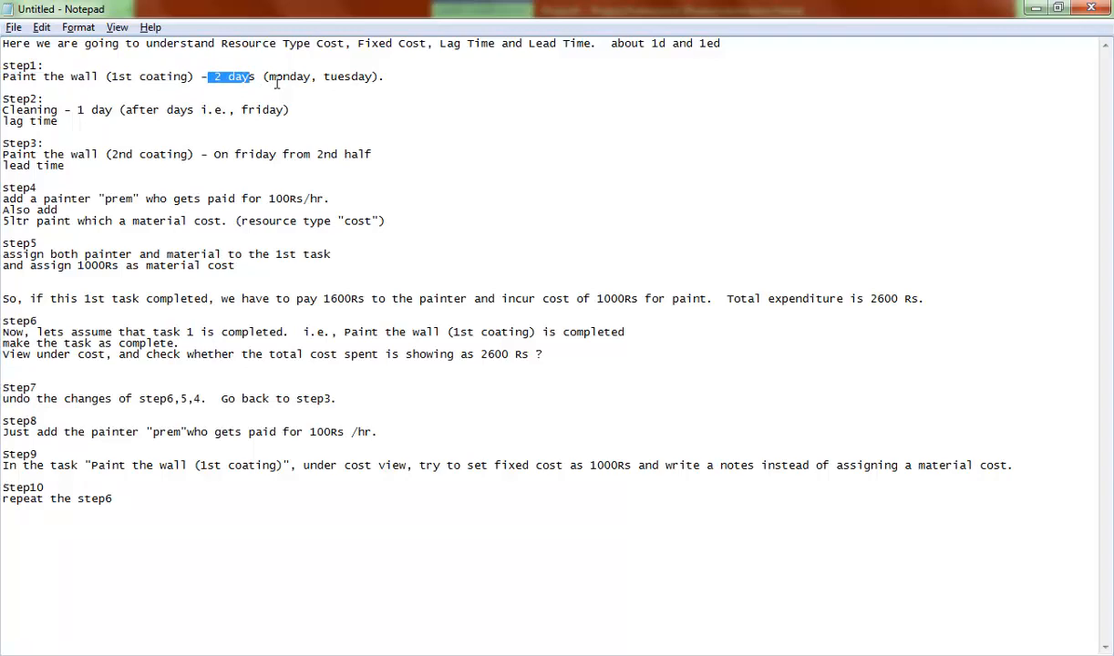
left_click_drag(270, 84, 323, 88)
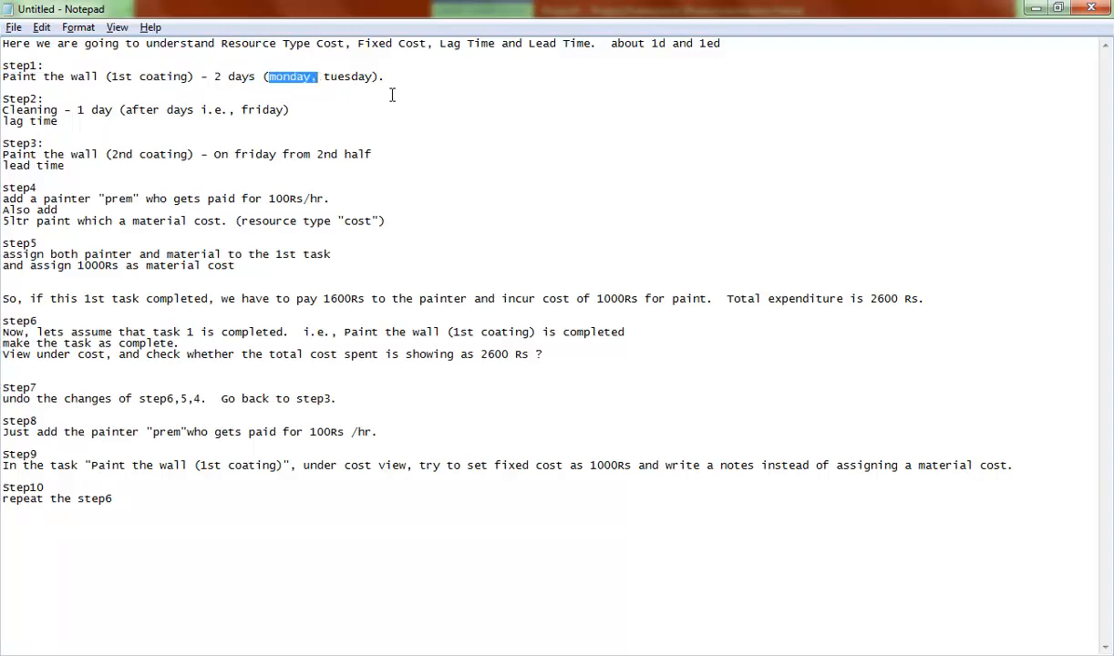
left_click_drag(4, 80, 392, 82)
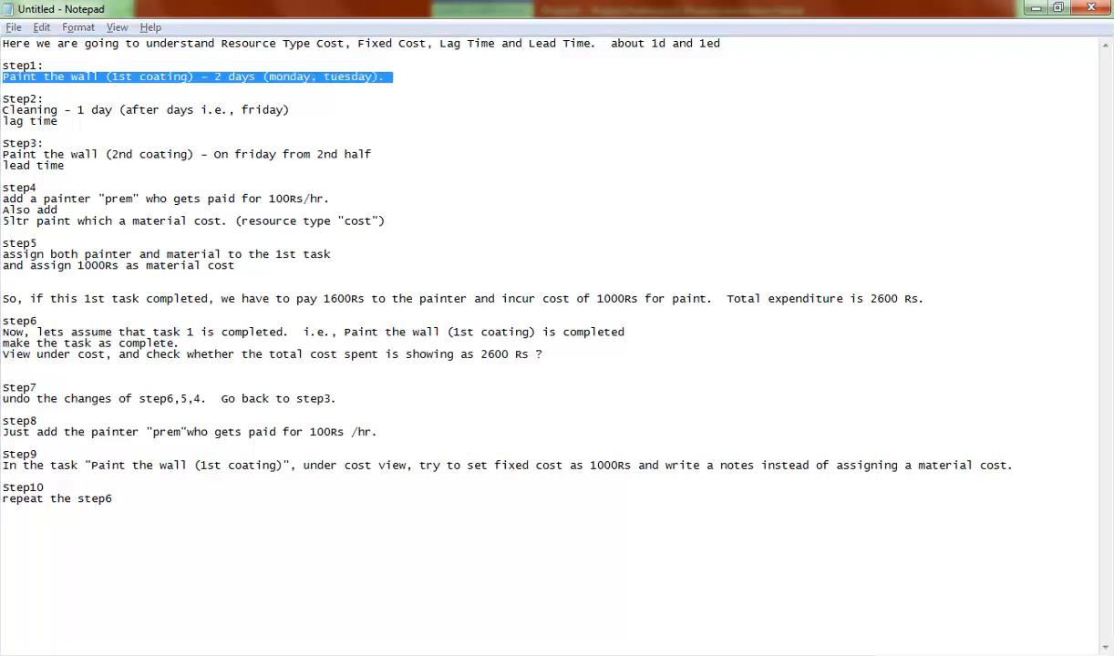
Step: Switch to Microsoft Project and add the task "Paint the wall (1st coating)" with a duration of 2 days
key("alt+Tab")
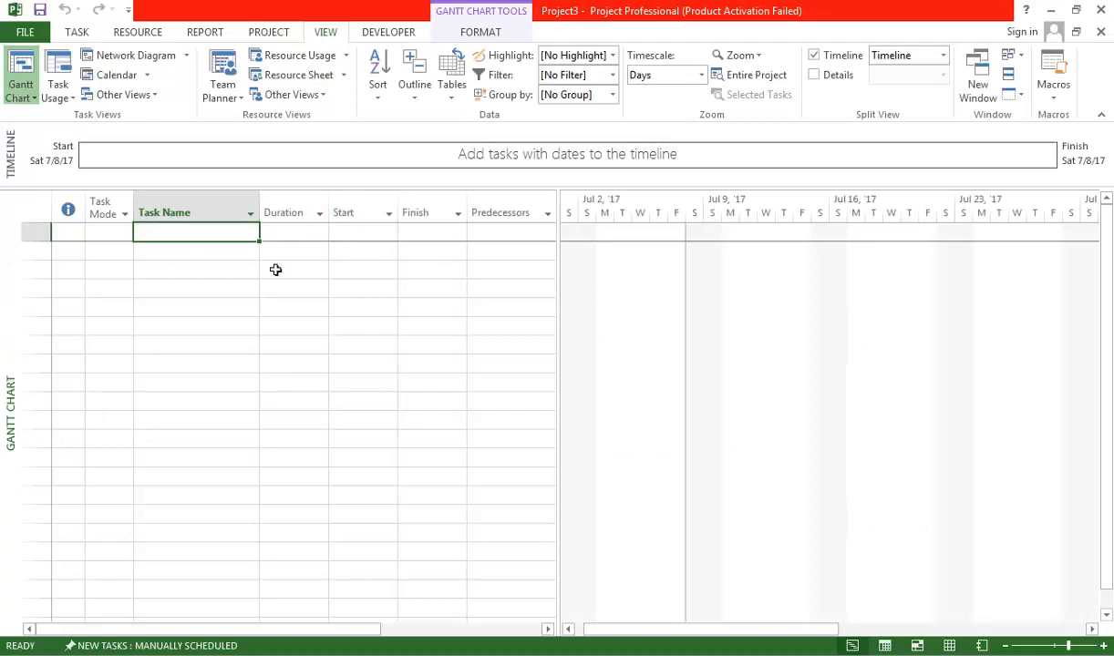
type("Paint the ")
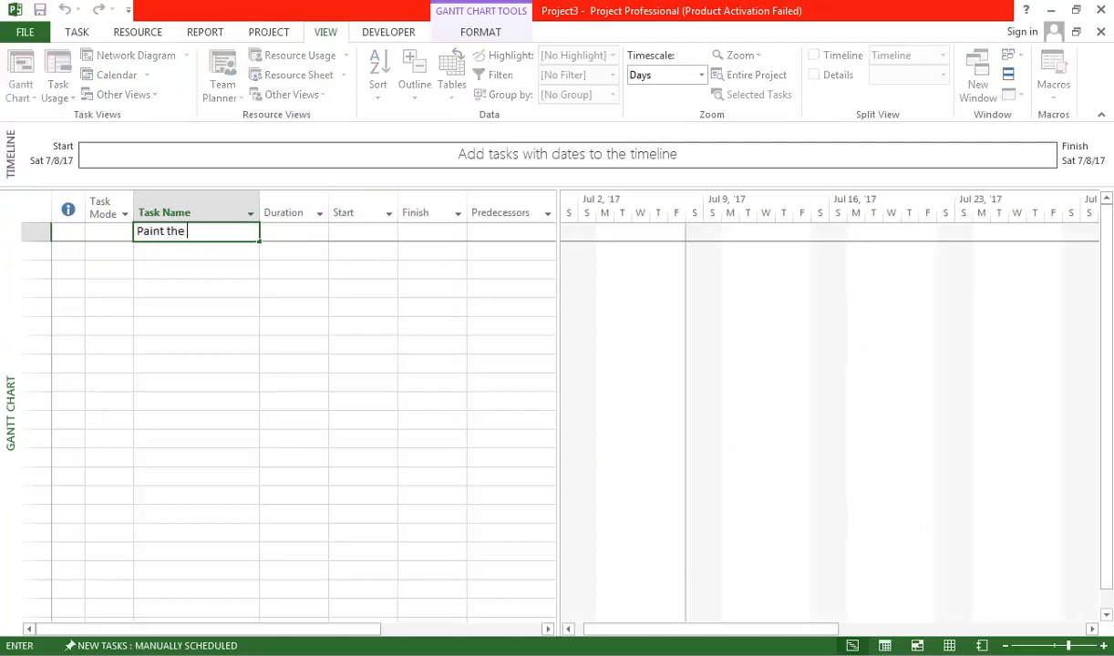
type("wall (1st cosating)")
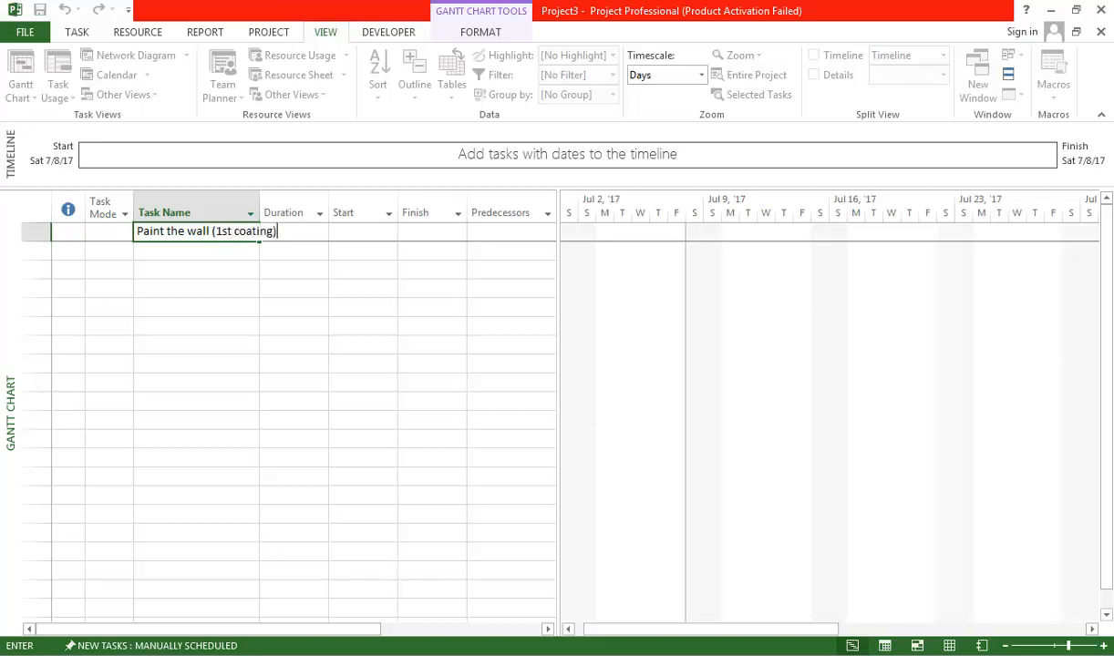
key("Tab")
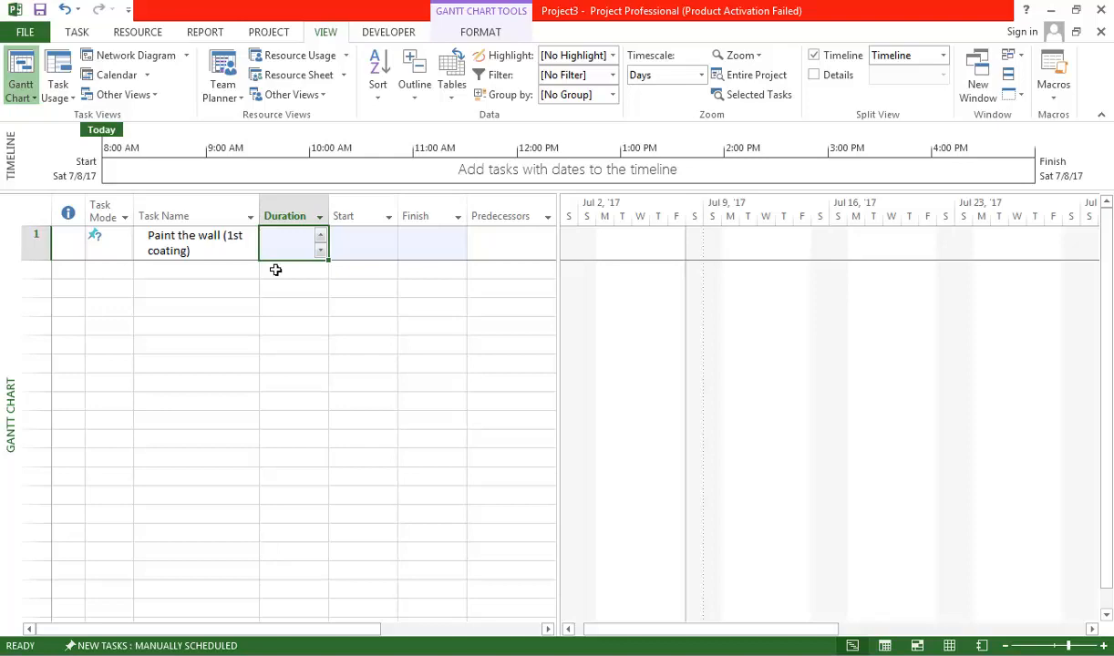
type("2d")
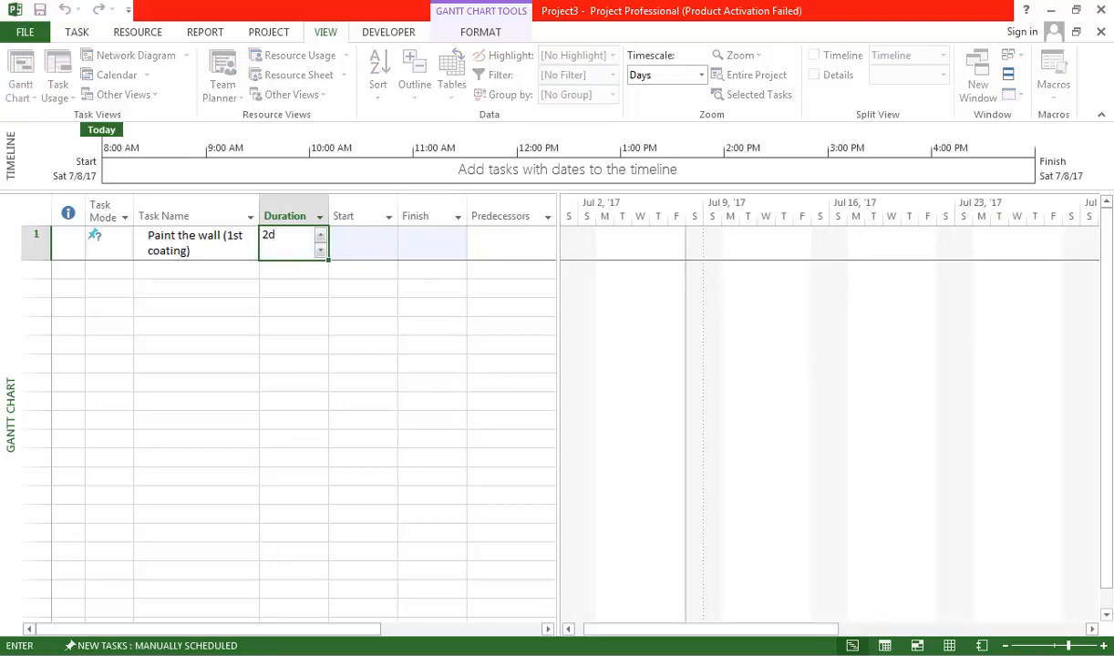
key("Tab")
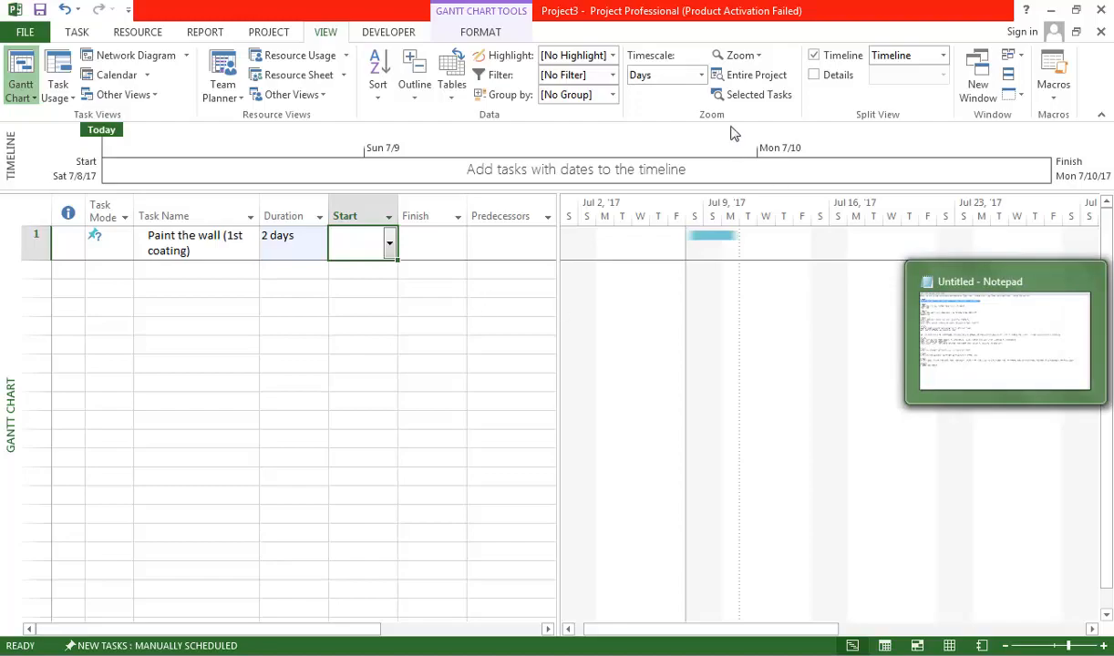
Step: Switch to the Notepad notes and read the step 2 instructions on the cleaning task, its duration and its lag time
key("alt+Tab")
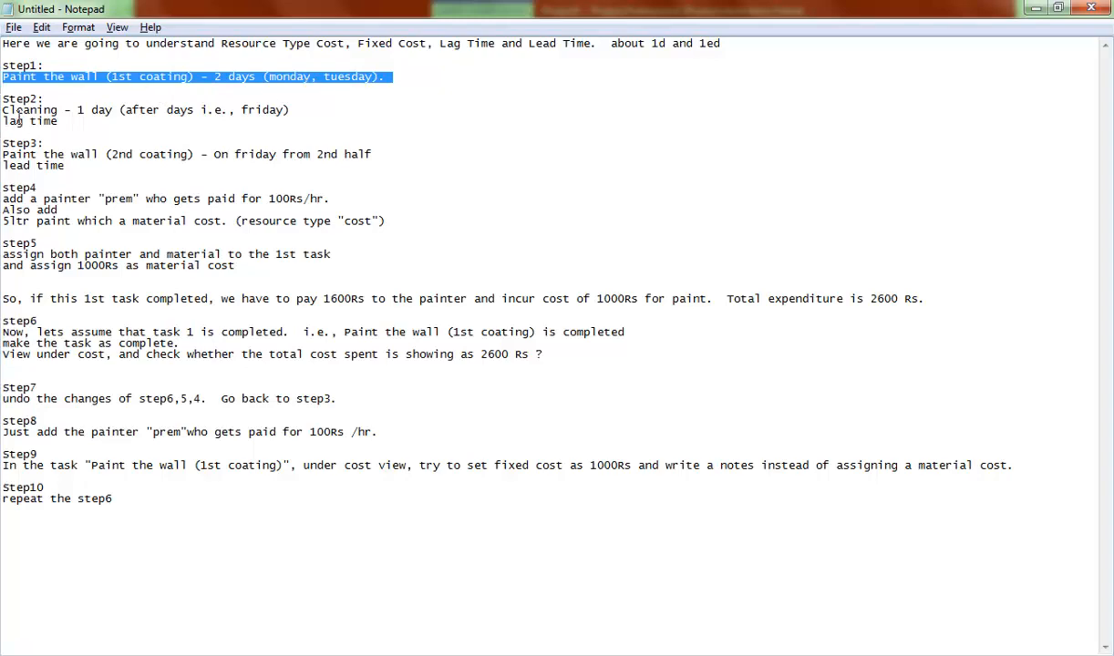
left_click_drag(58, 110, 2, 111)
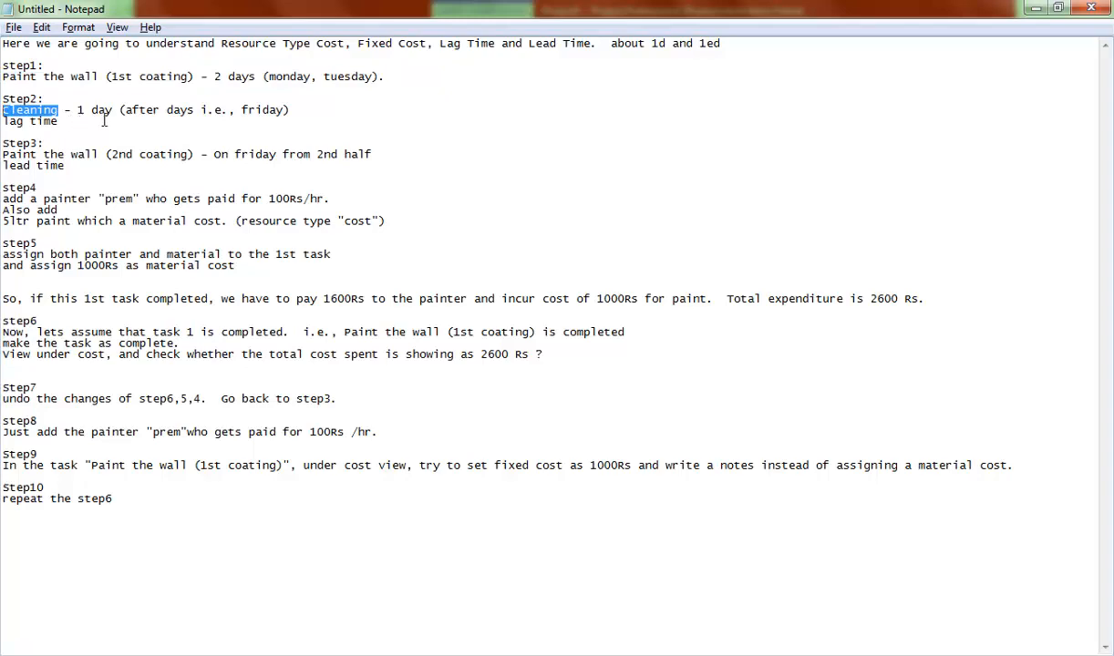
left_click_drag(119, 110, 5, 111)
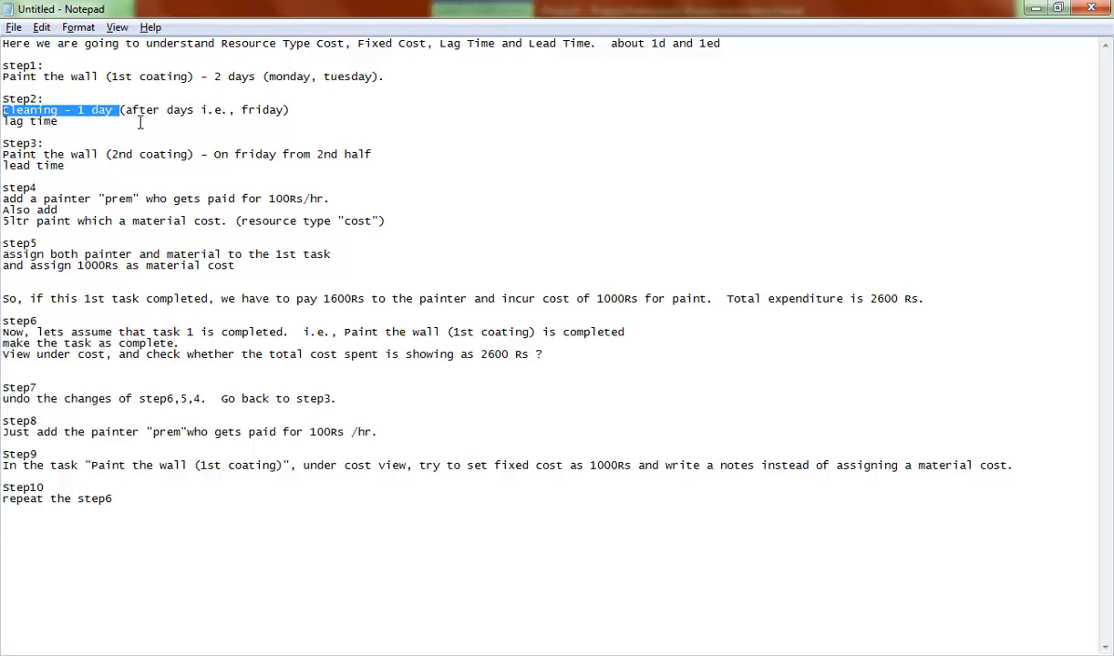
left_click_drag(126, 113, 277, 125)
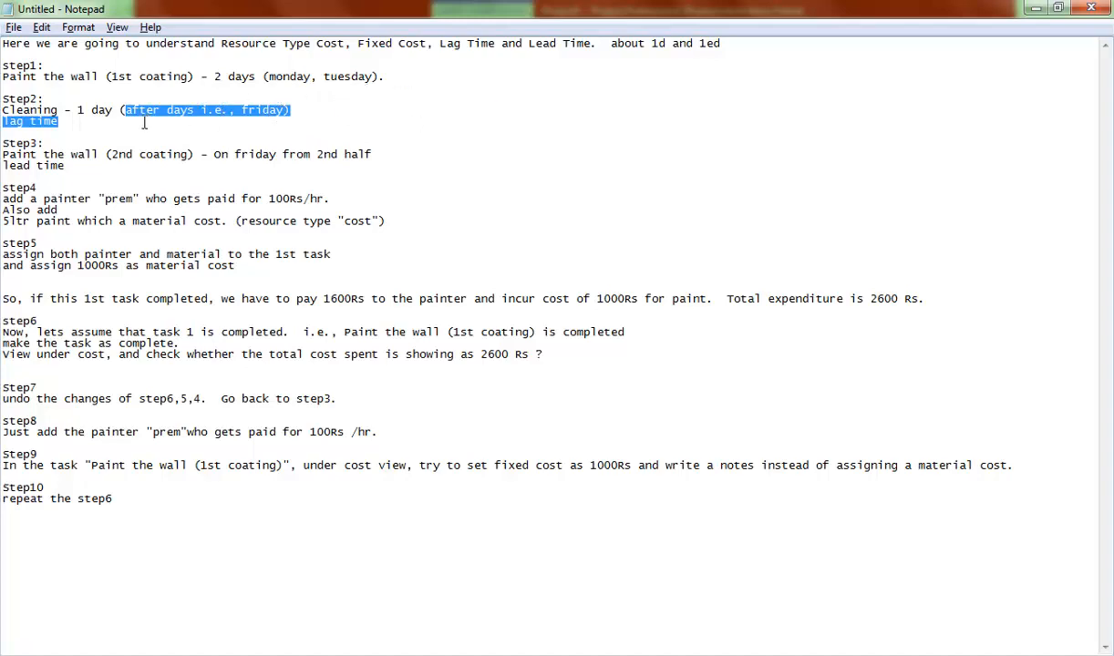
left_click(91, 130)
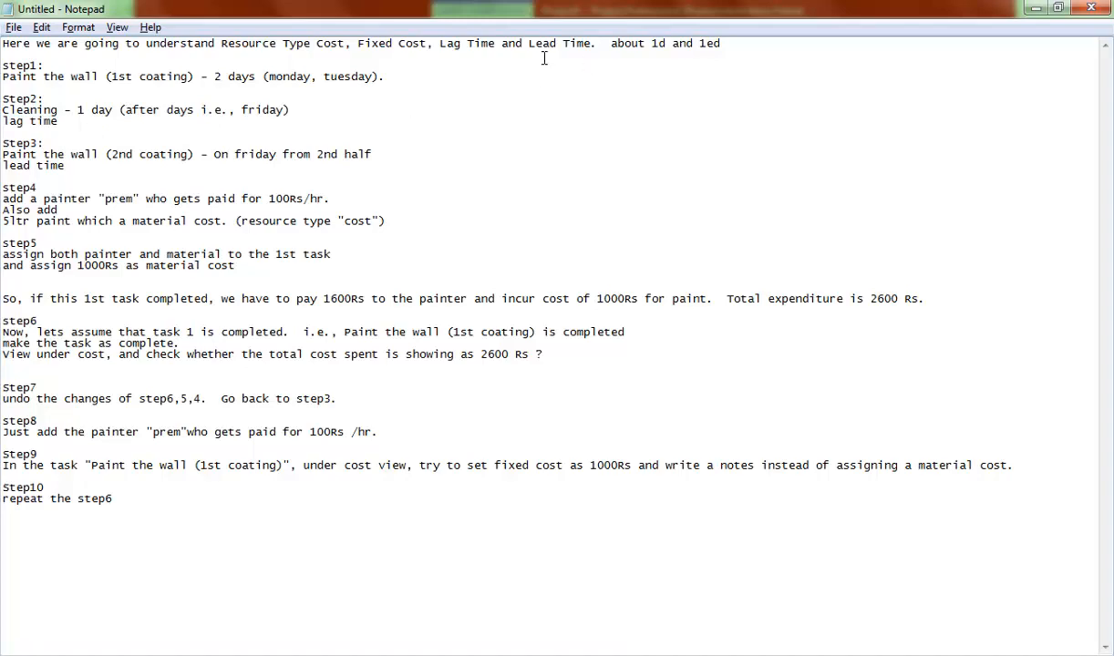
left_click_drag(441, 46, 519, 52)
left_click_drag(71, 124, 2, 96)
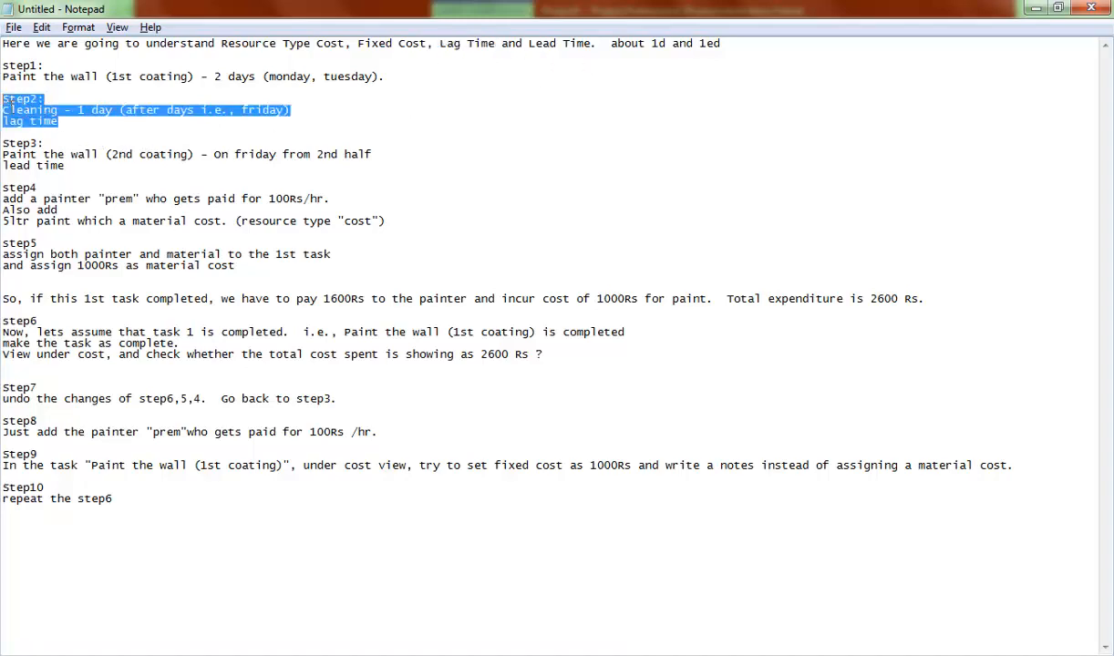
left_click(83, 136)
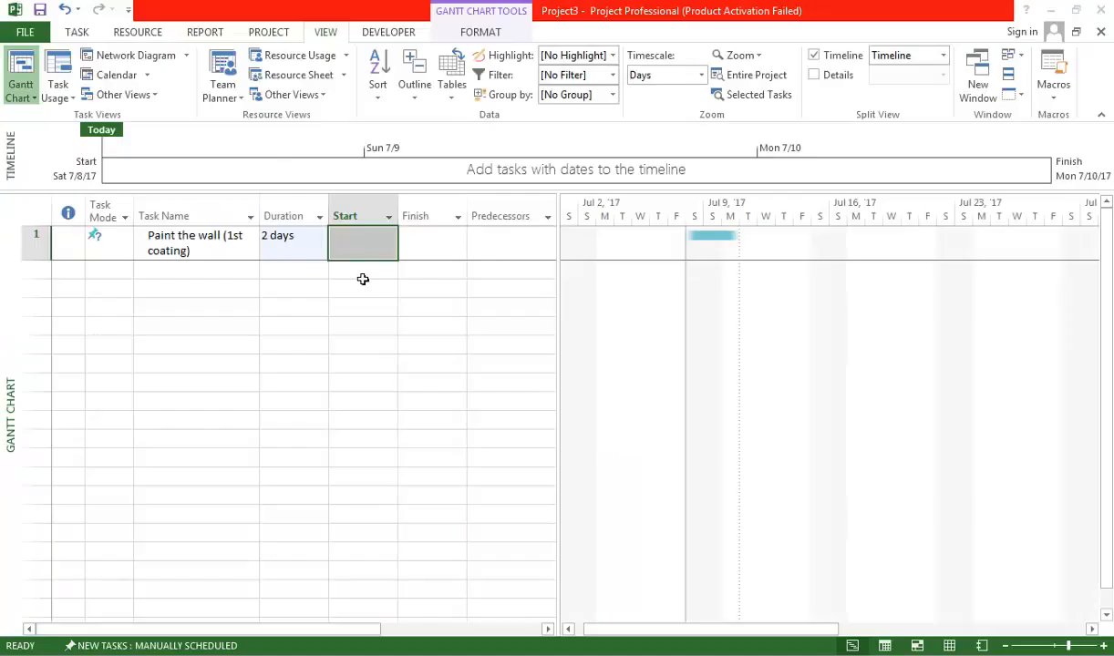
Step: In Microsoft Project, add a second task named "Cleaning" with a duration of 1 day
left_click(222, 271)
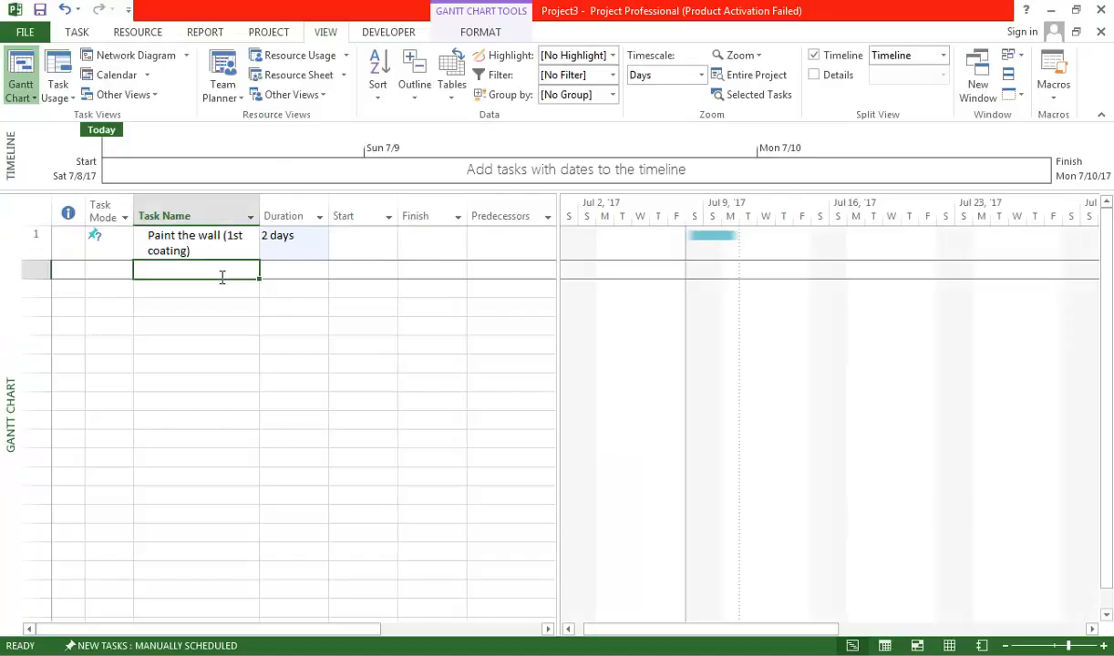
type("Cleaning")
key("Tab")
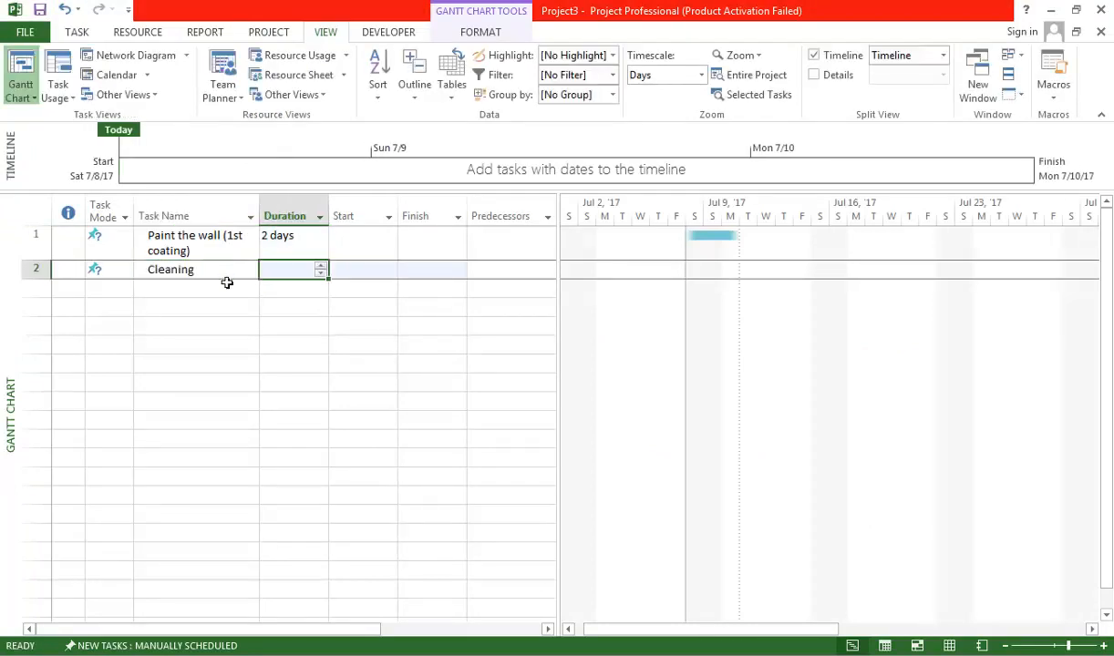
type("1d")
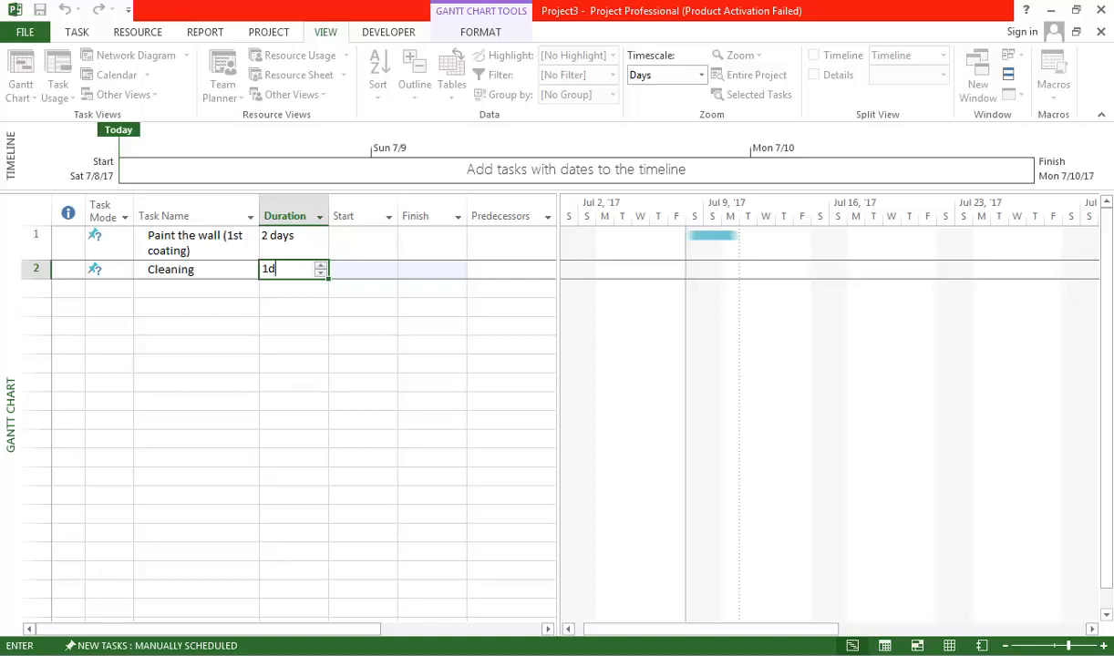
key("Tab")
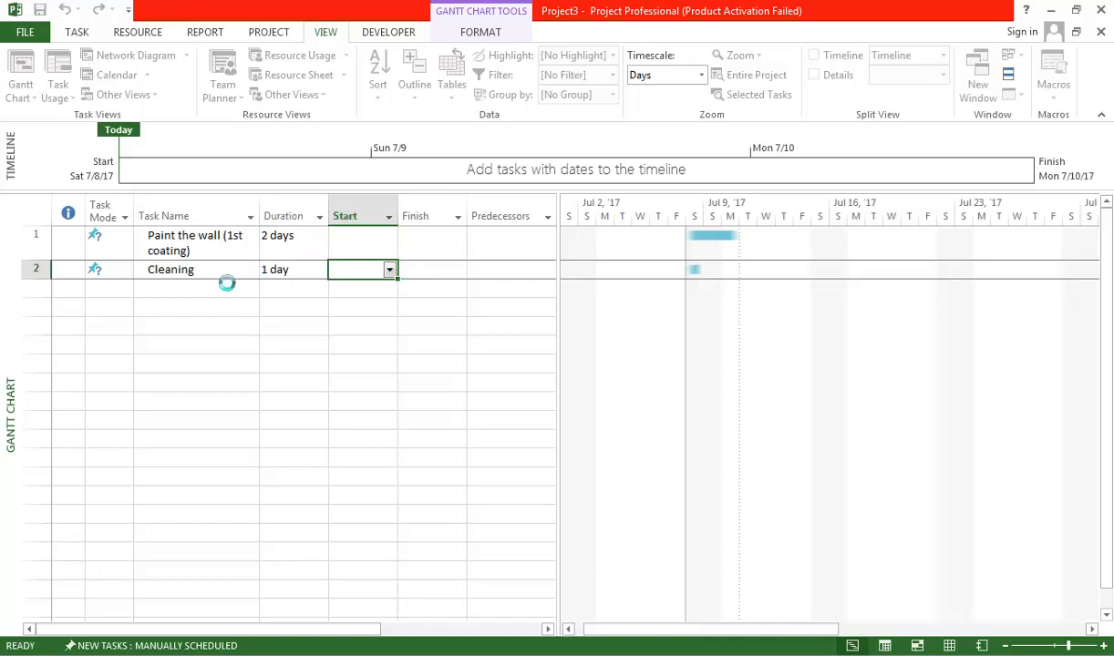
Step: Switch both the "Paint the wall (1st coating)" and "Cleaning" tasks to Auto Schedule
left_click_drag(213, 256, 214, 279)
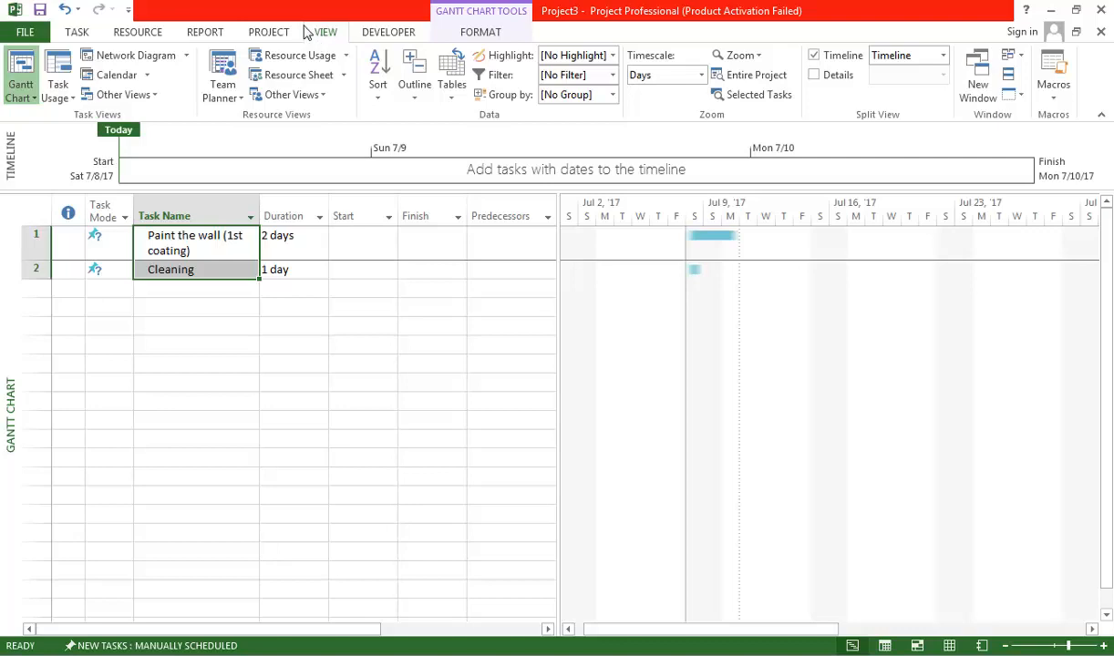
left_click(88, 39)
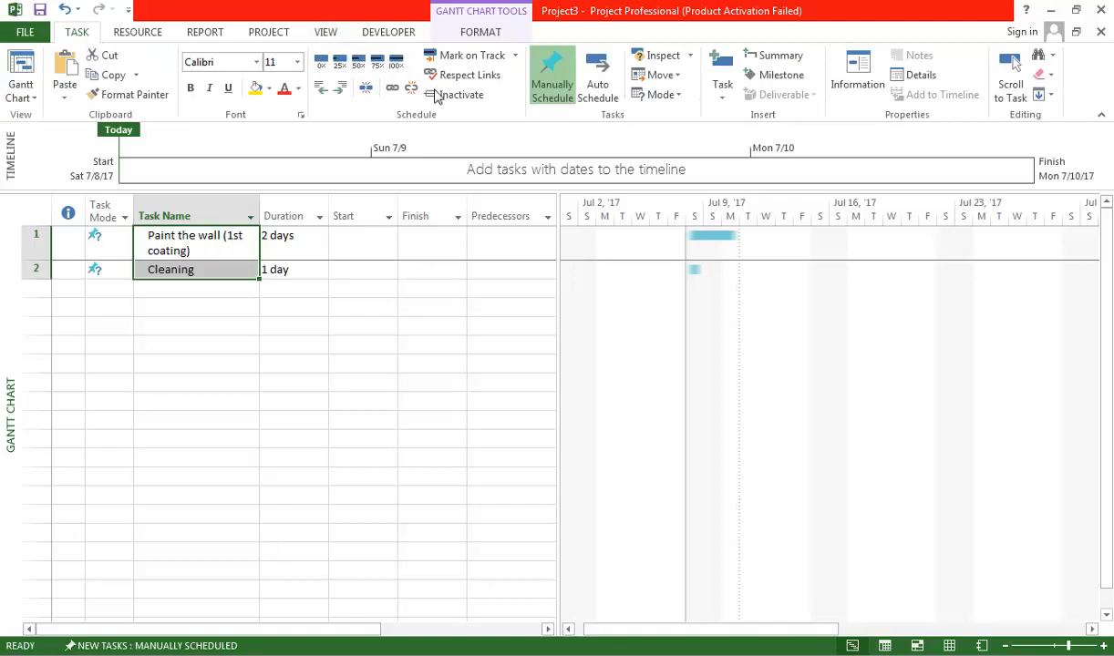
left_click(589, 92)
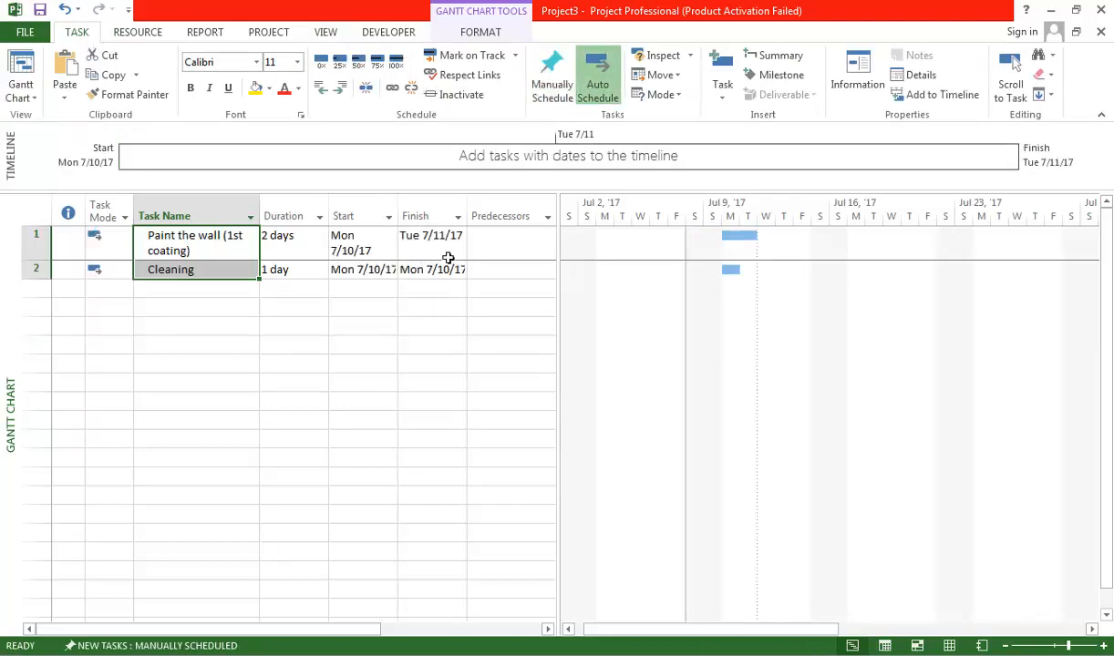
Step: Set the start date of "Paint the wall (1st coating)" to Monday, July 10, 2017
left_click(374, 248)
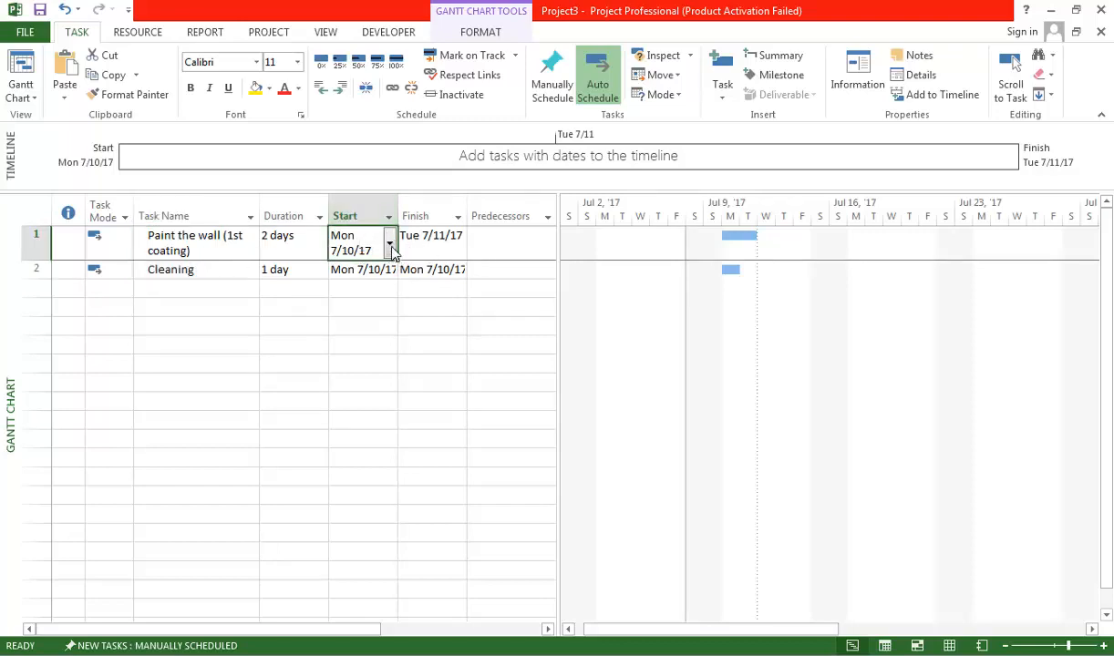
left_click(389, 246)
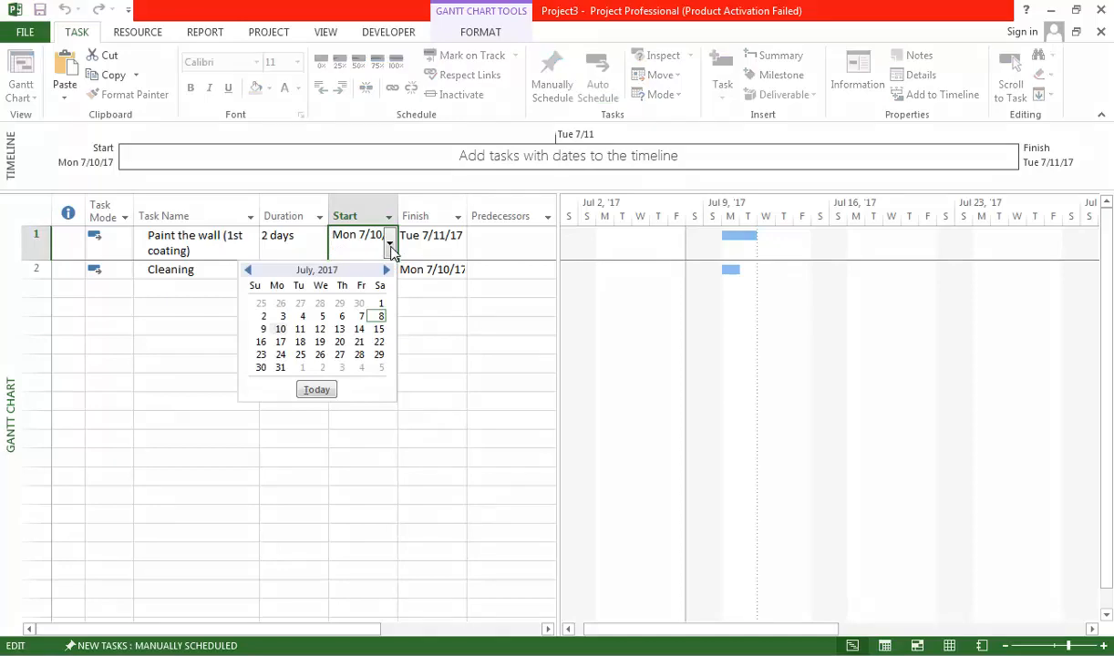
left_click(281, 330)
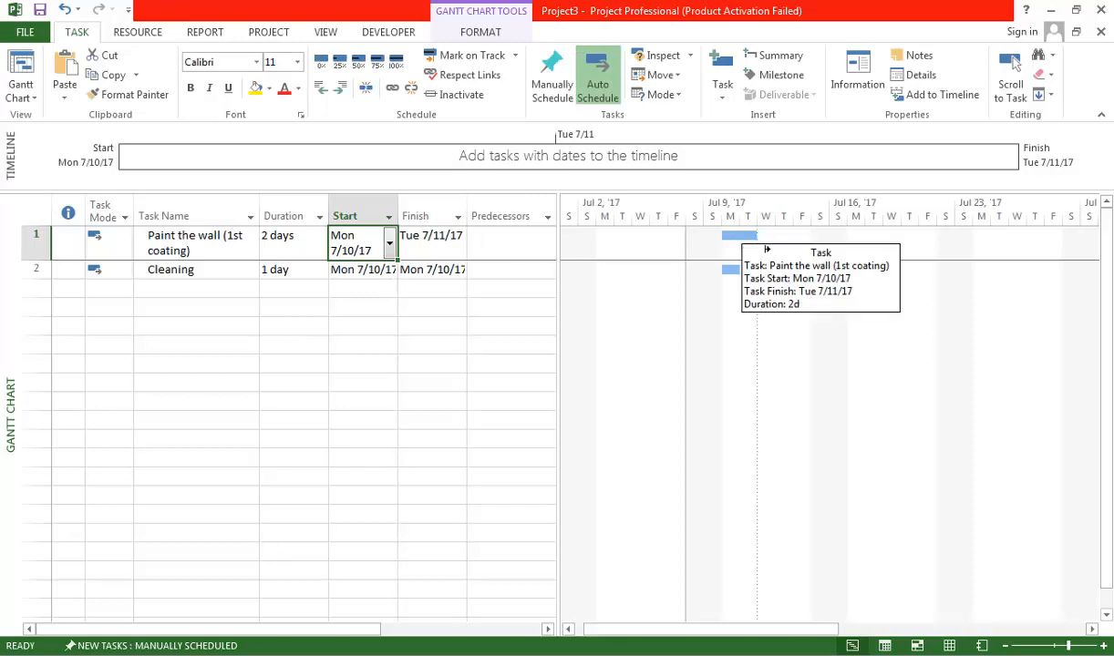
left_click(215, 270)
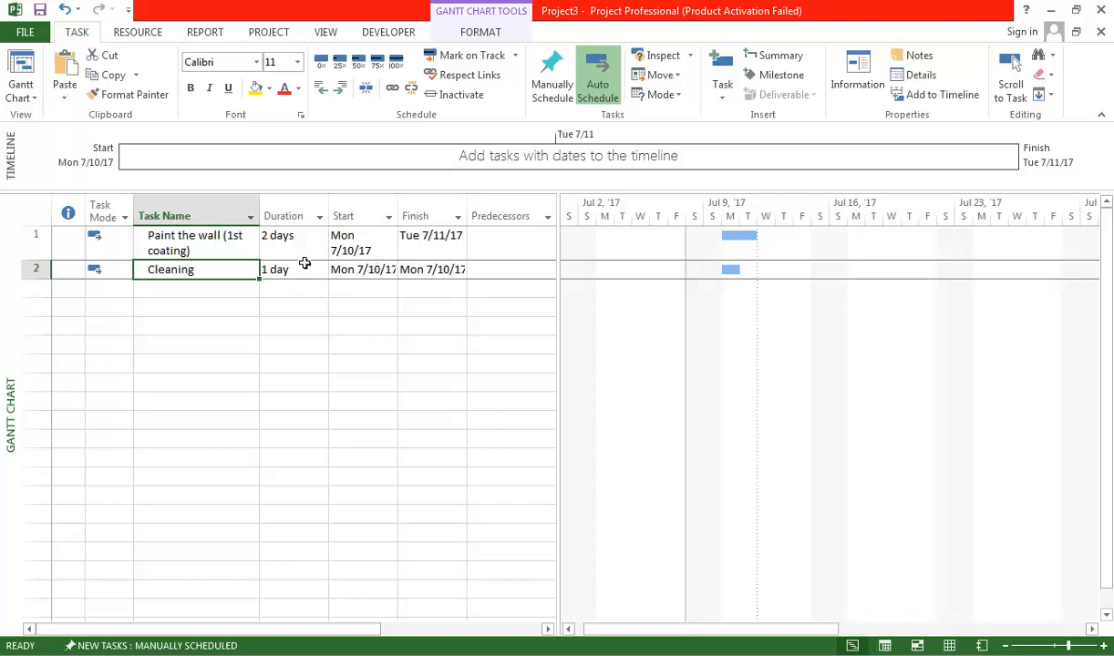
left_click(189, 252)
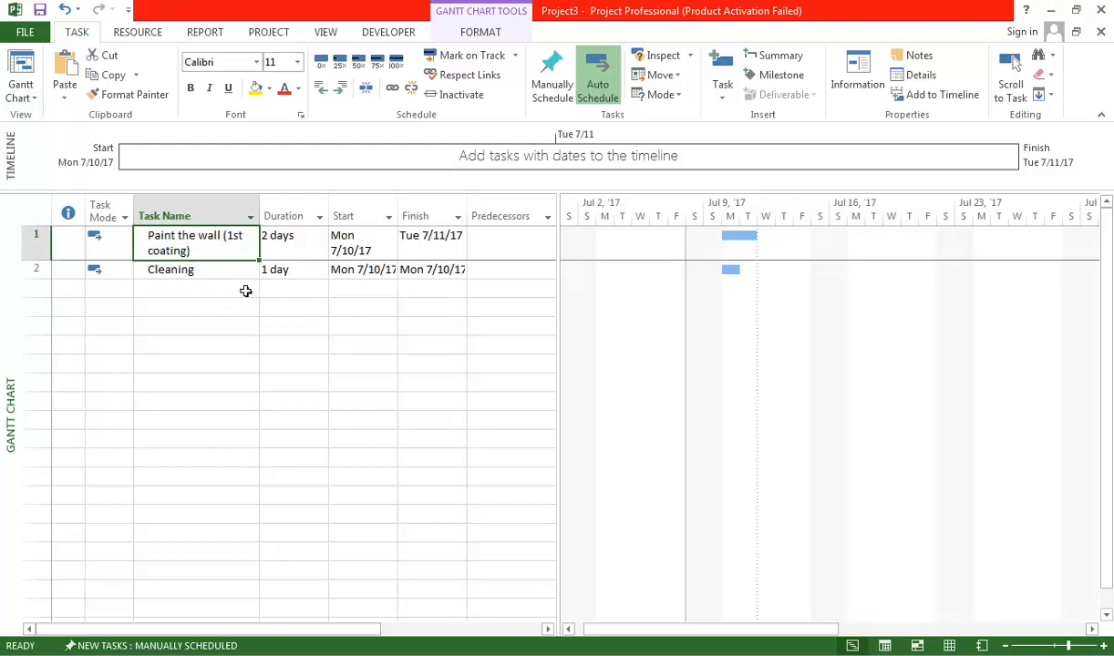
Step: Open the task information of "Cleaning" and look through its predecessors, resources, advanced, notes and custom fields pages
left_click(221, 273)
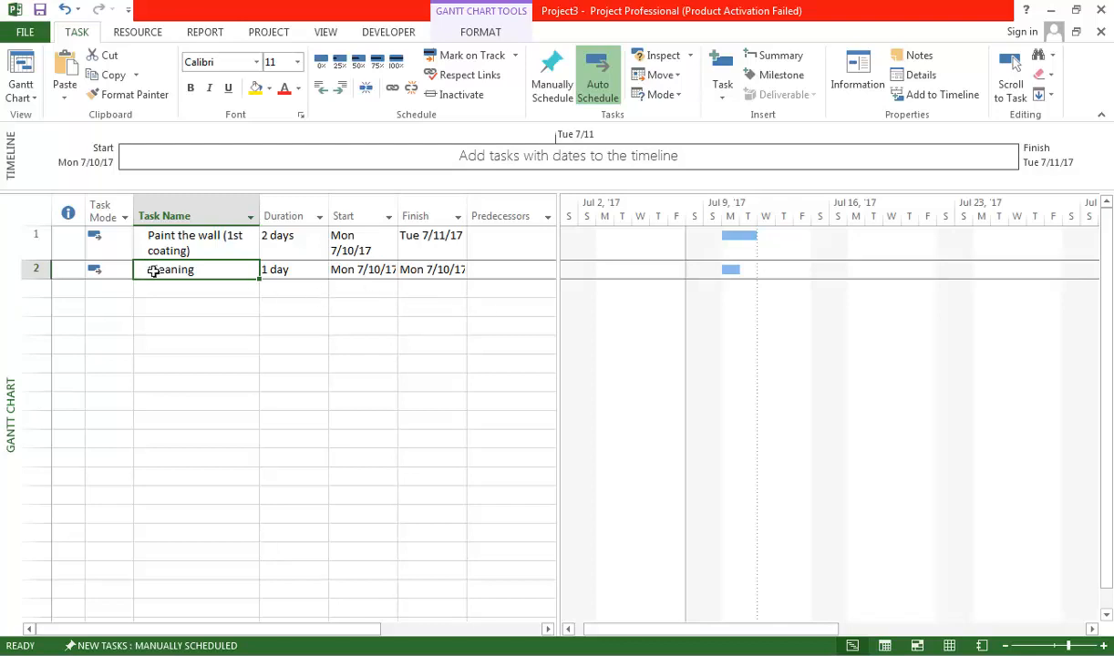
double_click(212, 275)
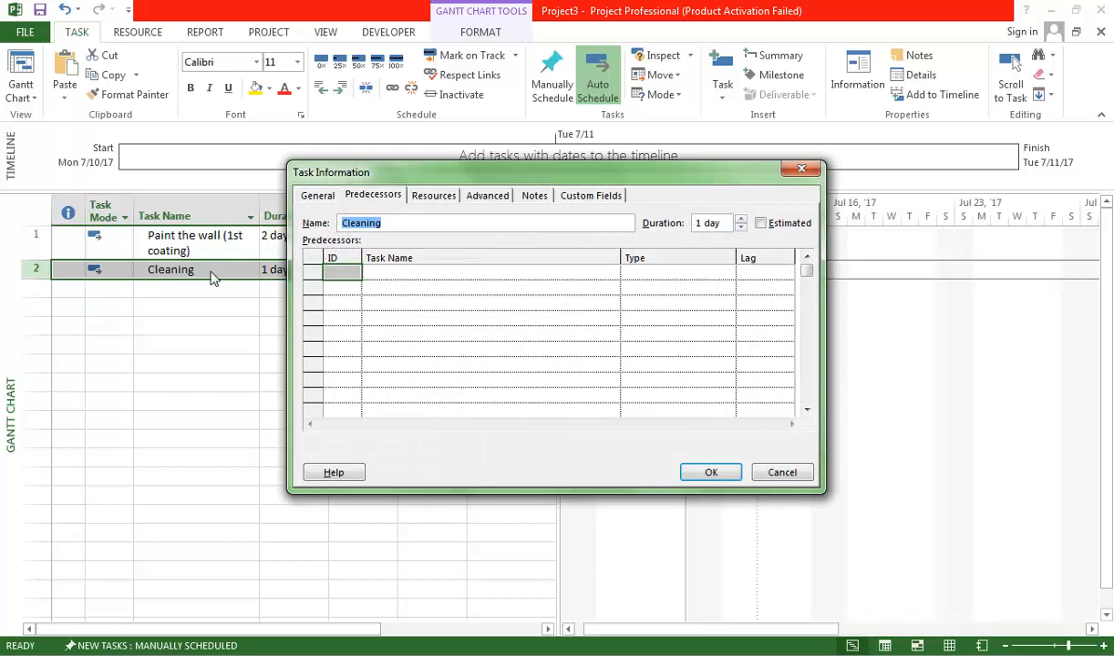
left_click(312, 196)
left_click(370, 196)
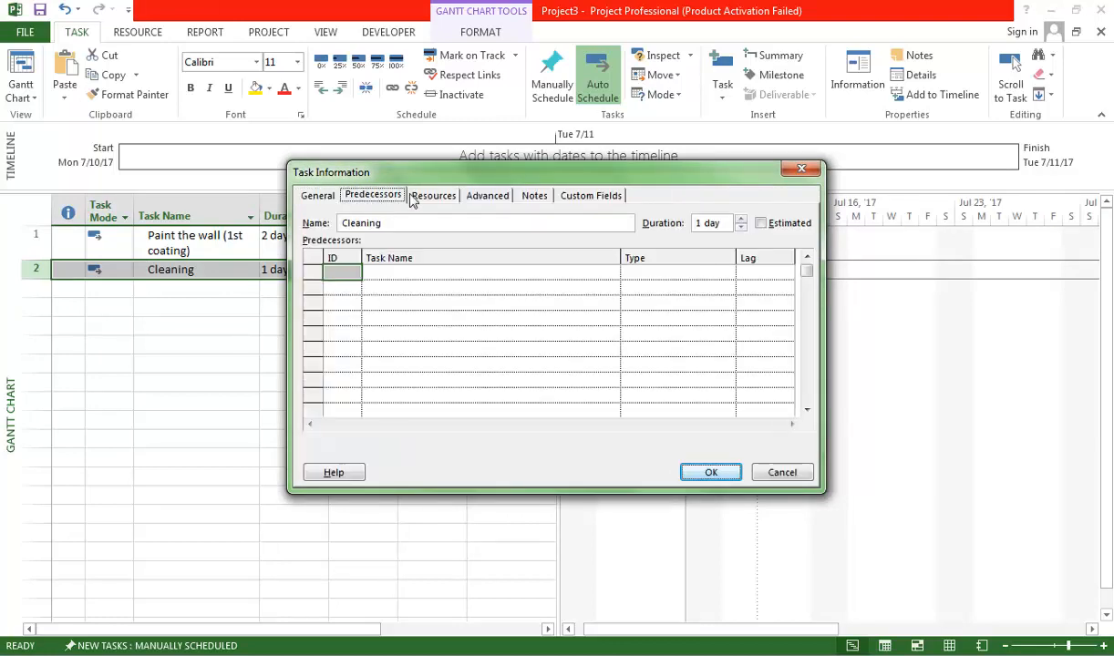
left_click(432, 196)
left_click(487, 196)
left_click(534, 196)
left_click(590, 195)
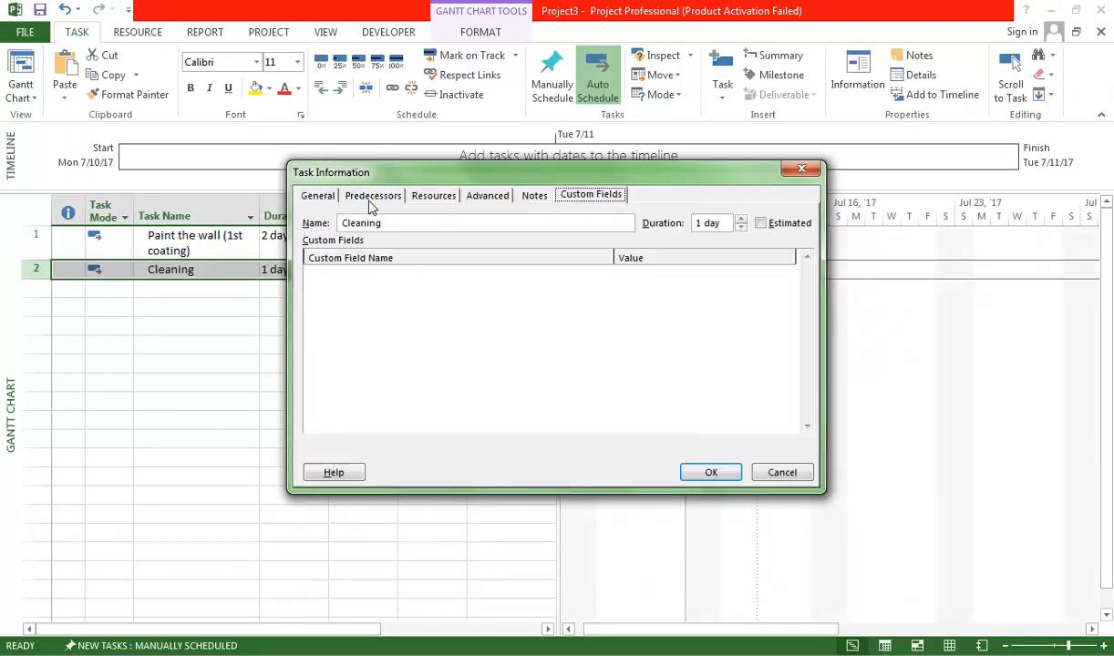
Step: Make "Paint the wall (1st coating)" the Finish-to-Start predecessor of "Cleaning" with a lag of 2 days
left_click(369, 197)
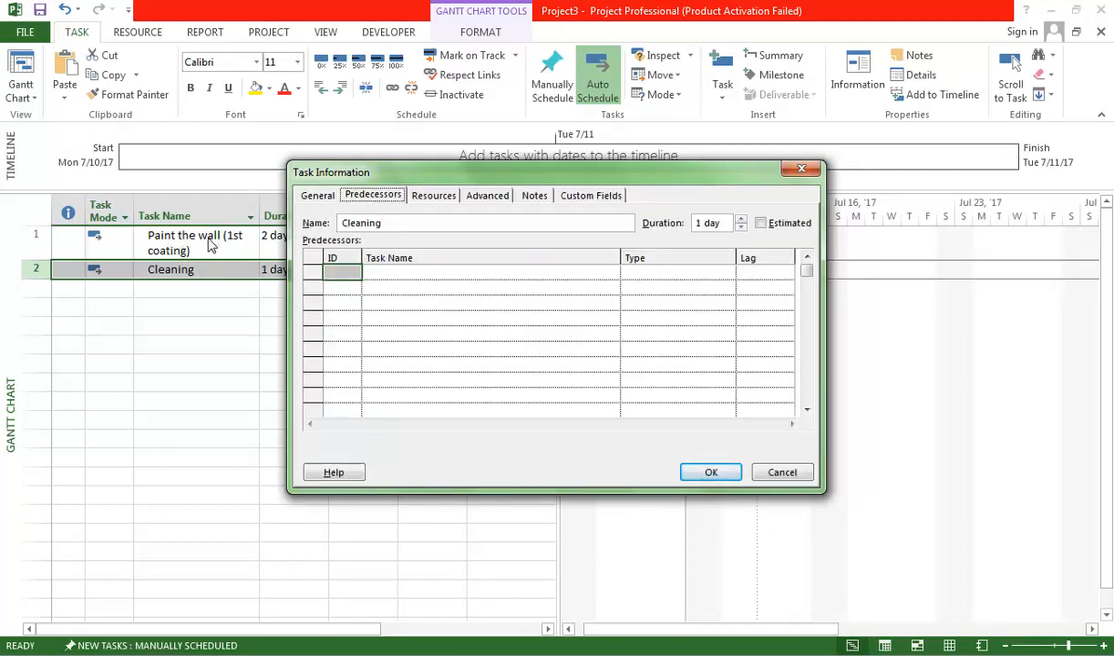
left_click(493, 275)
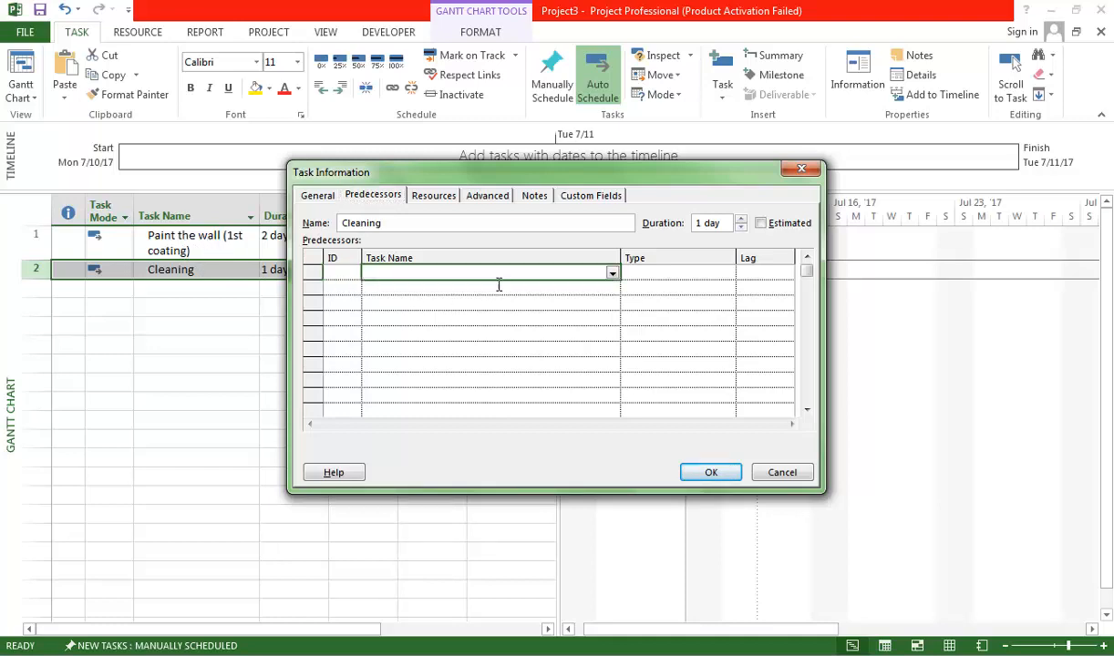
left_click(613, 273)
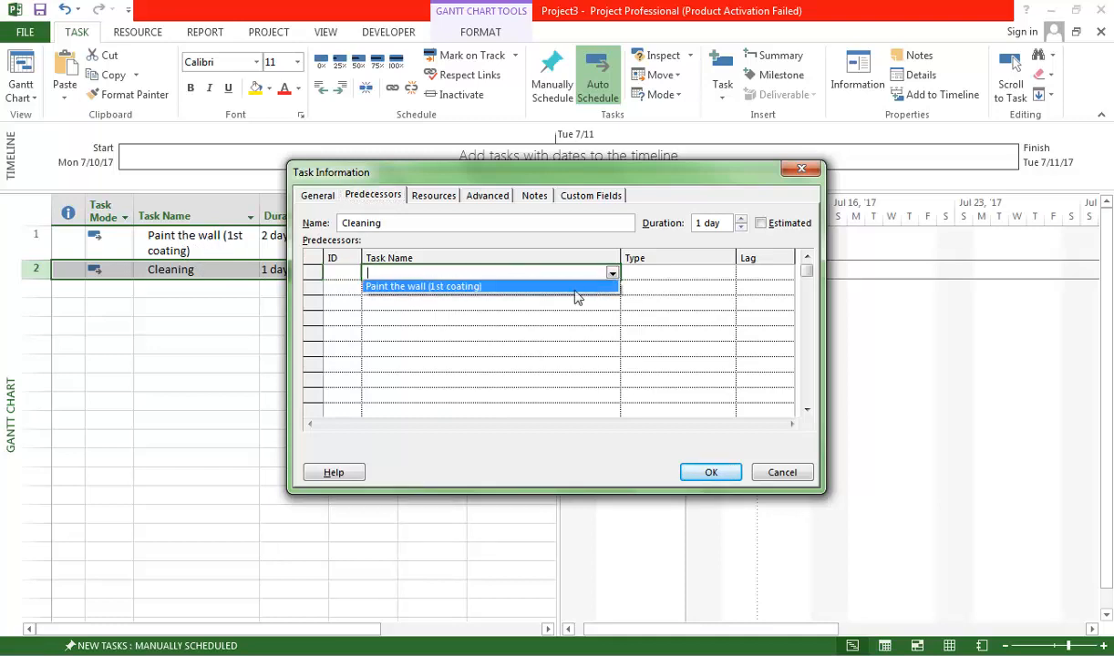
left_click(409, 287)
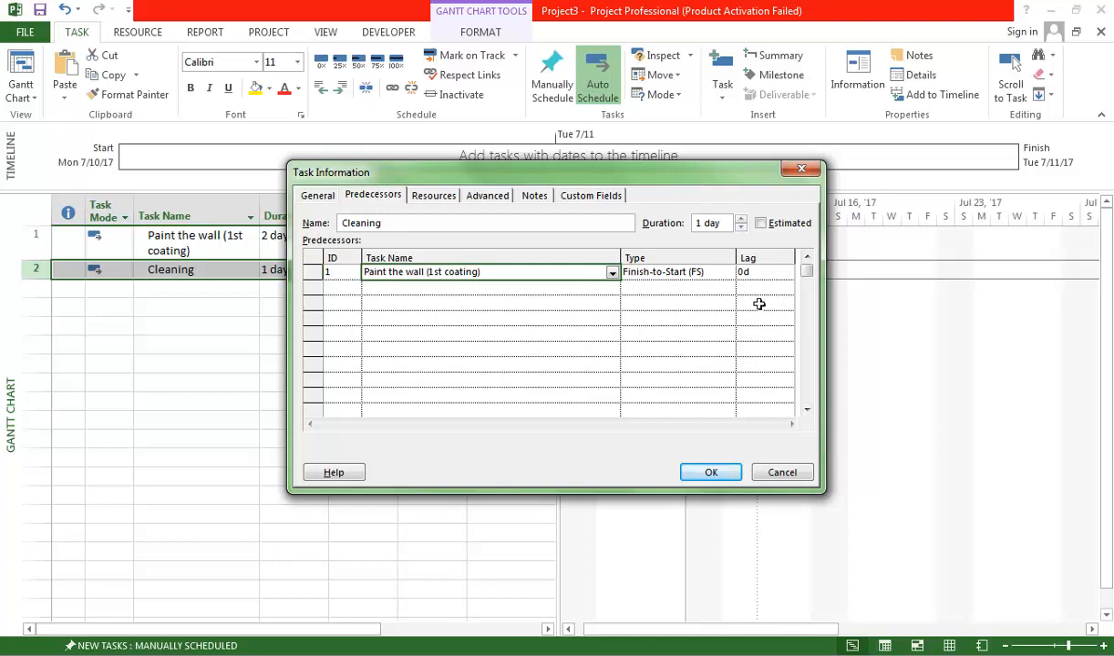
left_click(740, 271)
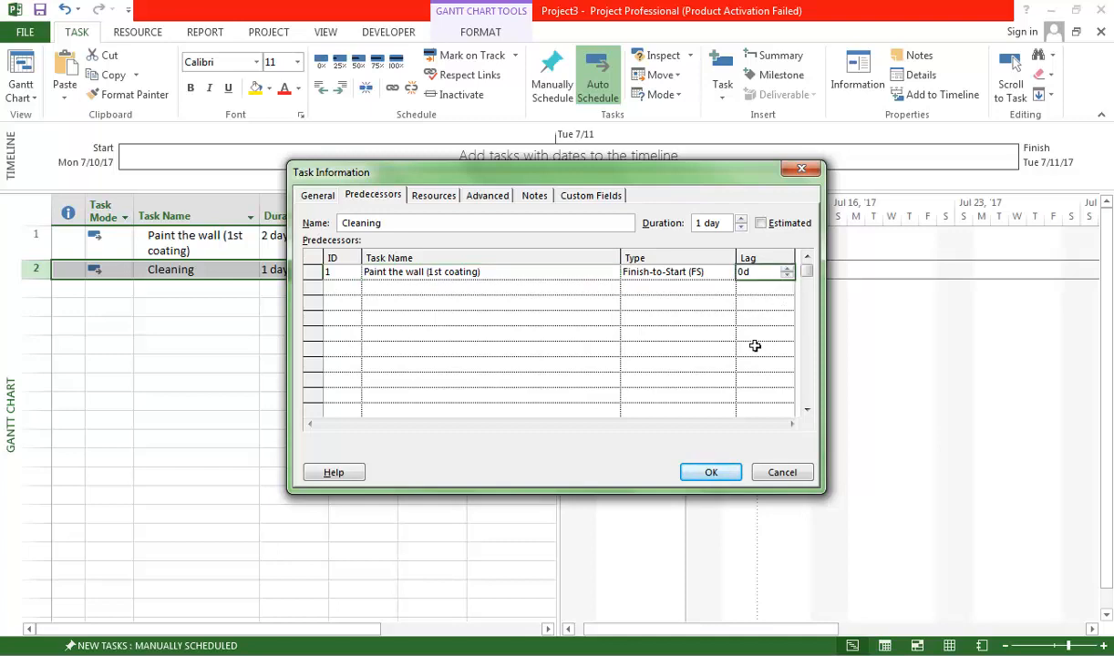
type("2")
left_click(710, 473)
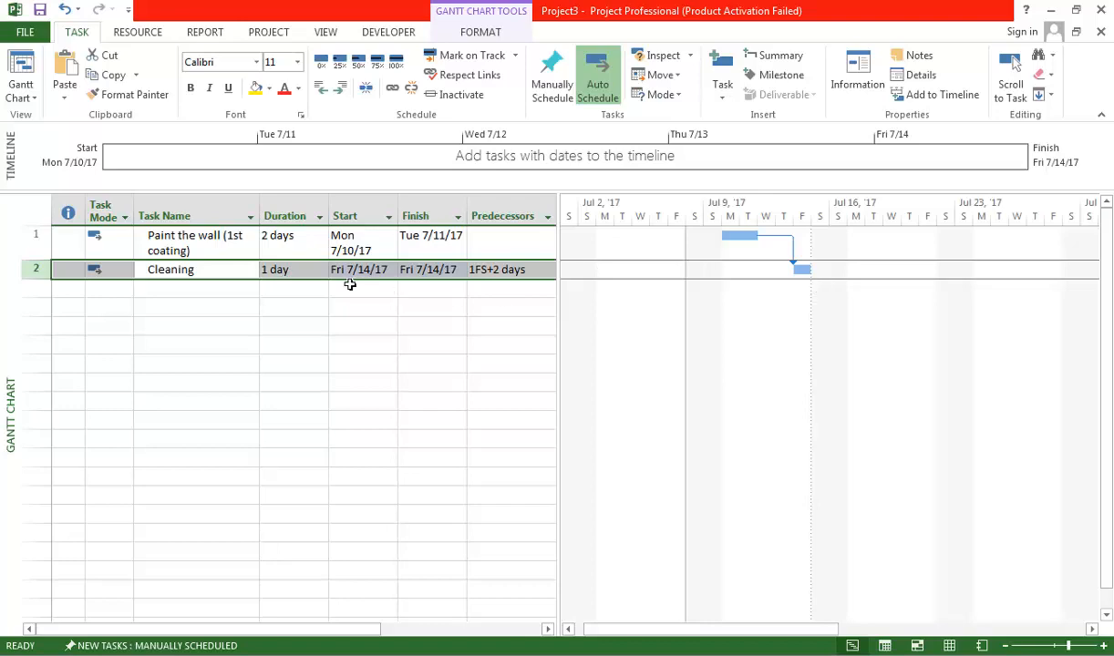
Step: Switch to the Notepad notes and read the step 3 instructions on the second coating, its start and its lead time
key("alt+Tab")
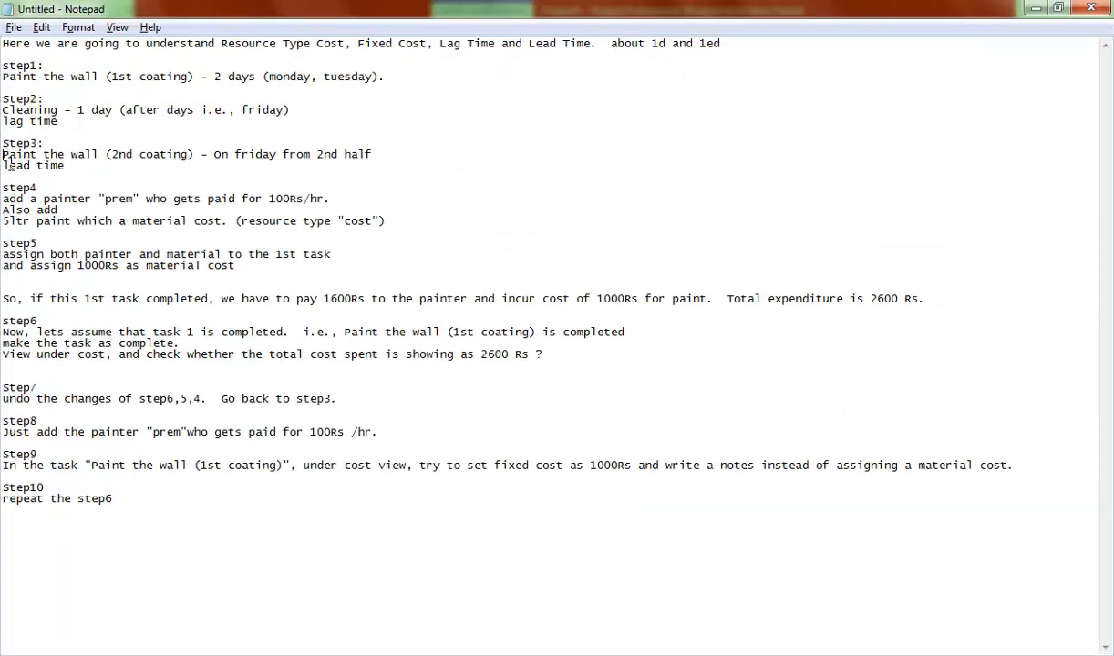
left_click_drag(2, 156, 214, 165)
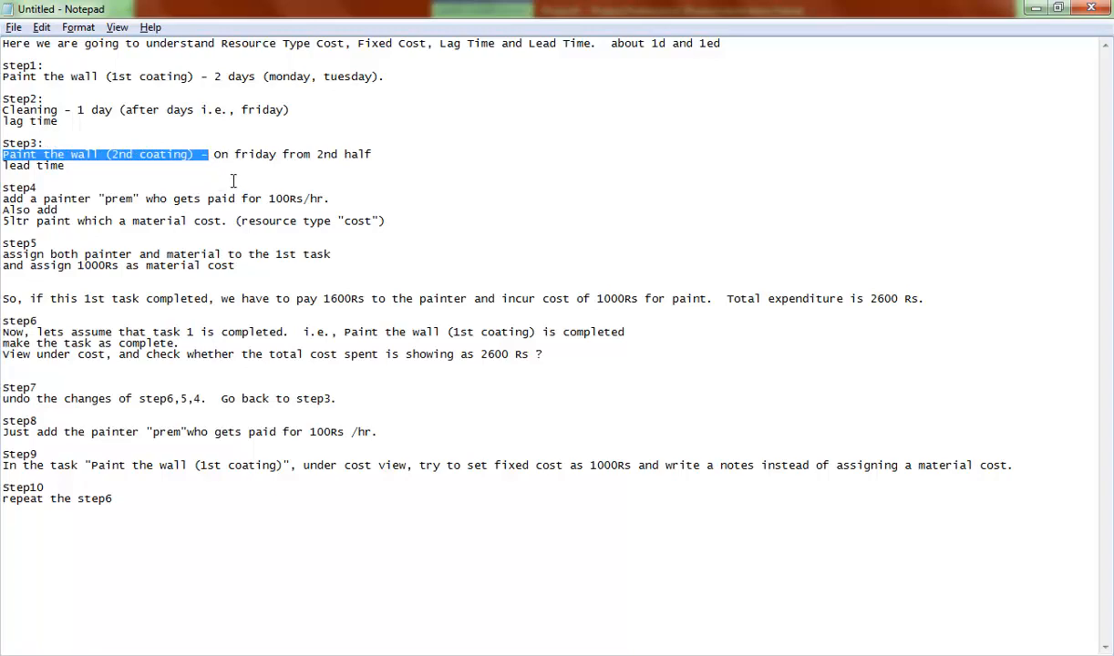
left_click(222, 163)
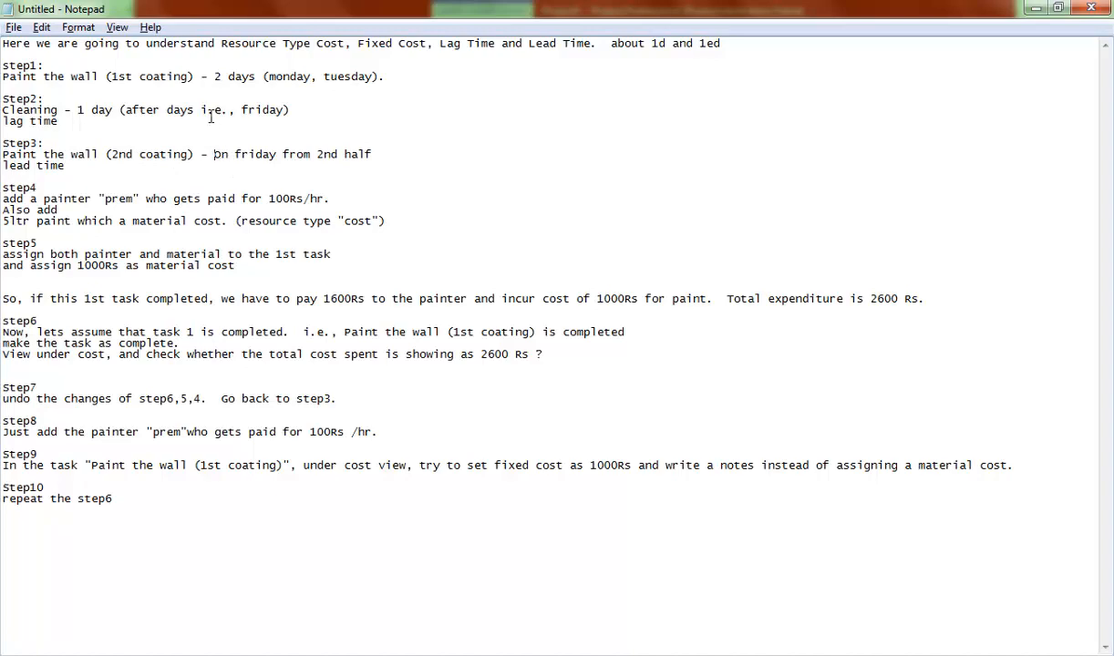
left_click_drag(5, 115, 254, 127)
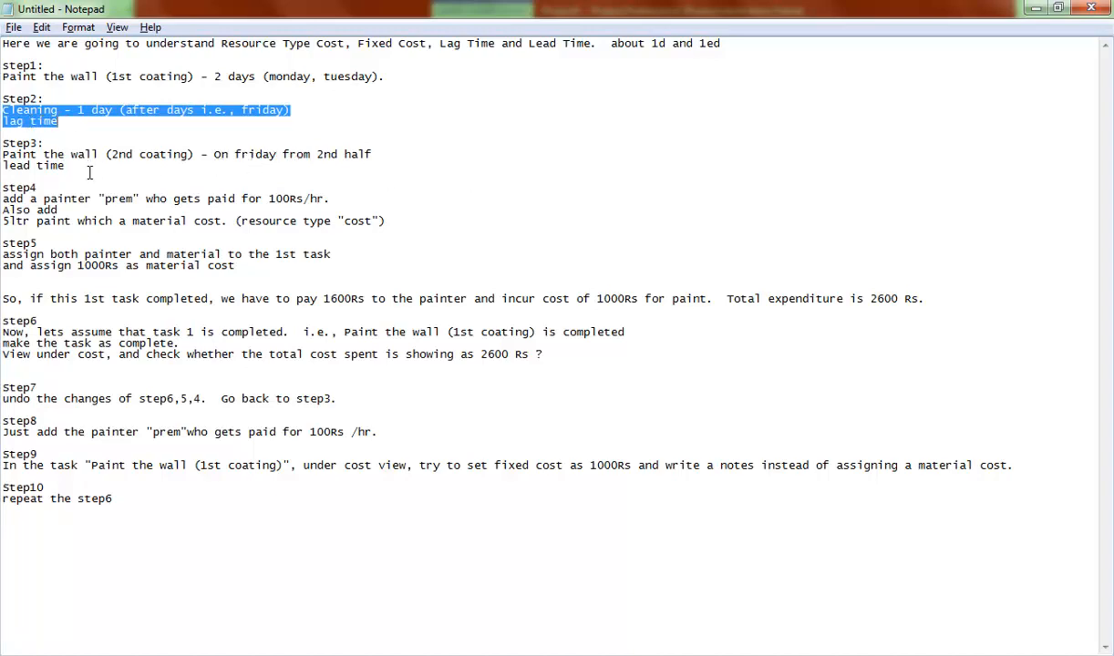
left_click_drag(372, 155, 11, 165)
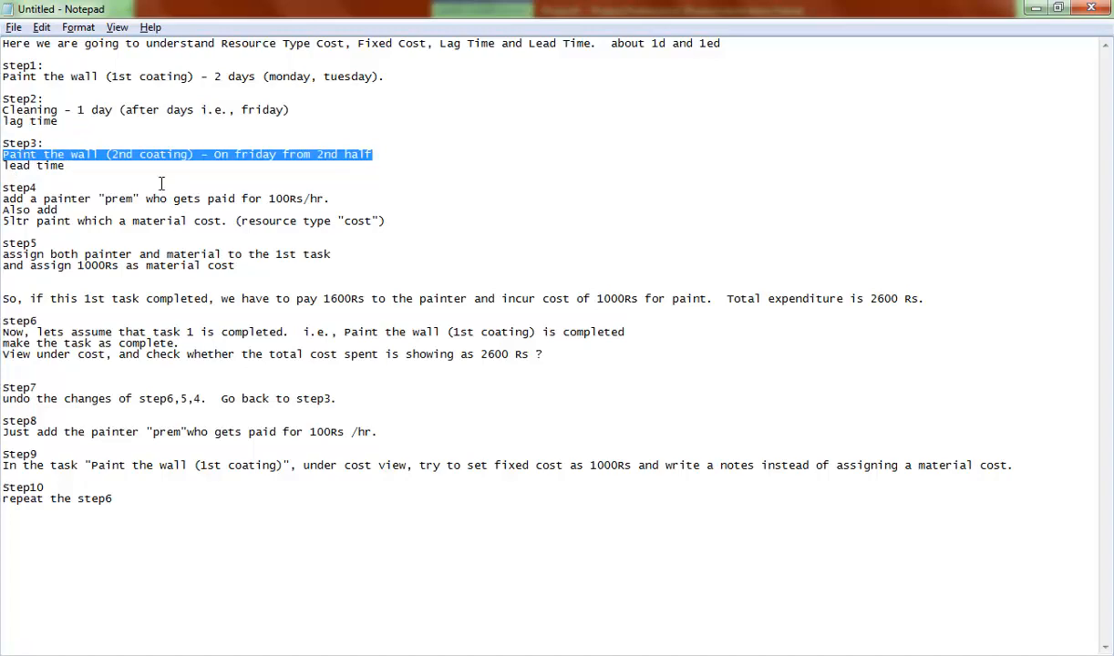
left_click_drag(75, 165, 3, 166)
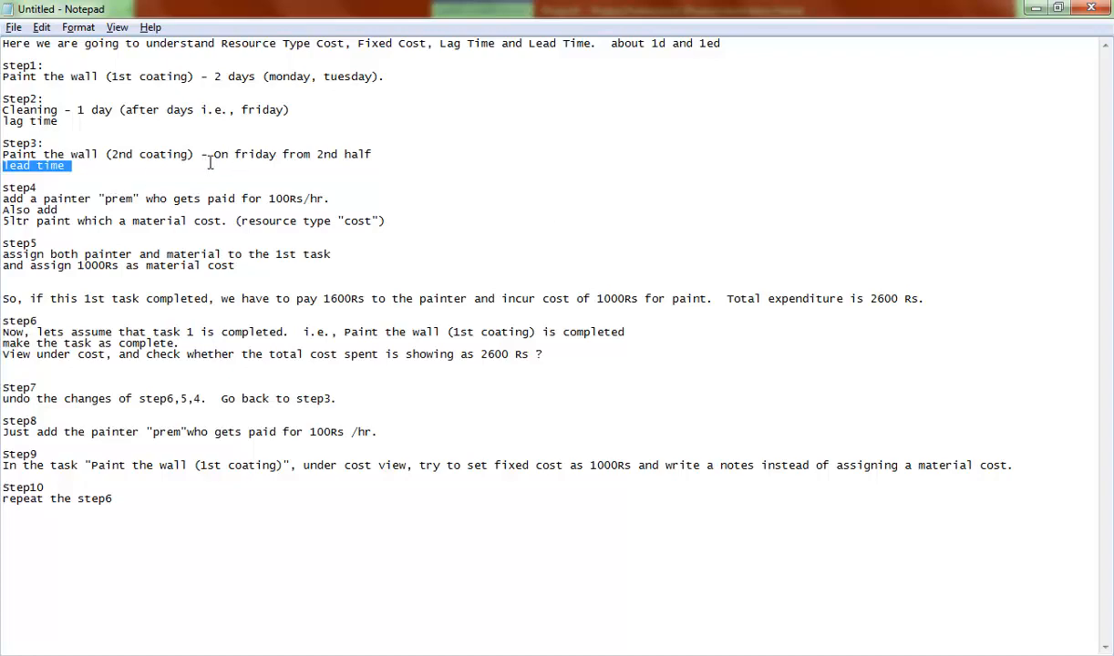
Step: In Microsoft Project, add a third task named "Paint the wall (2nd Coating)" with a duration of 2 days
key("alt+Tab")
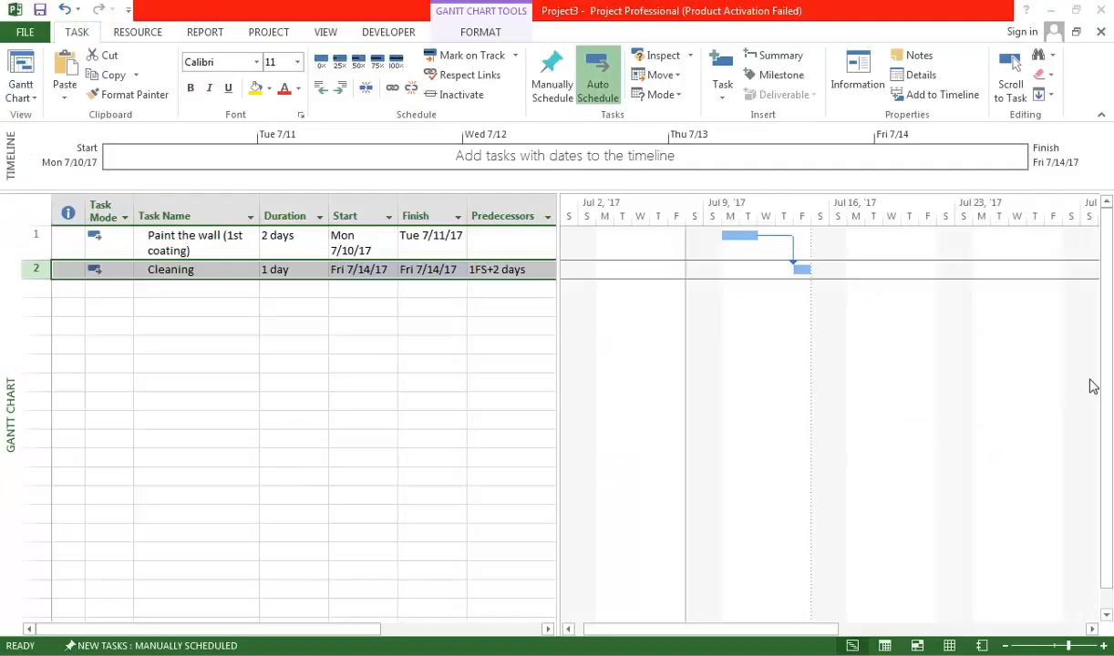
left_click(194, 294)
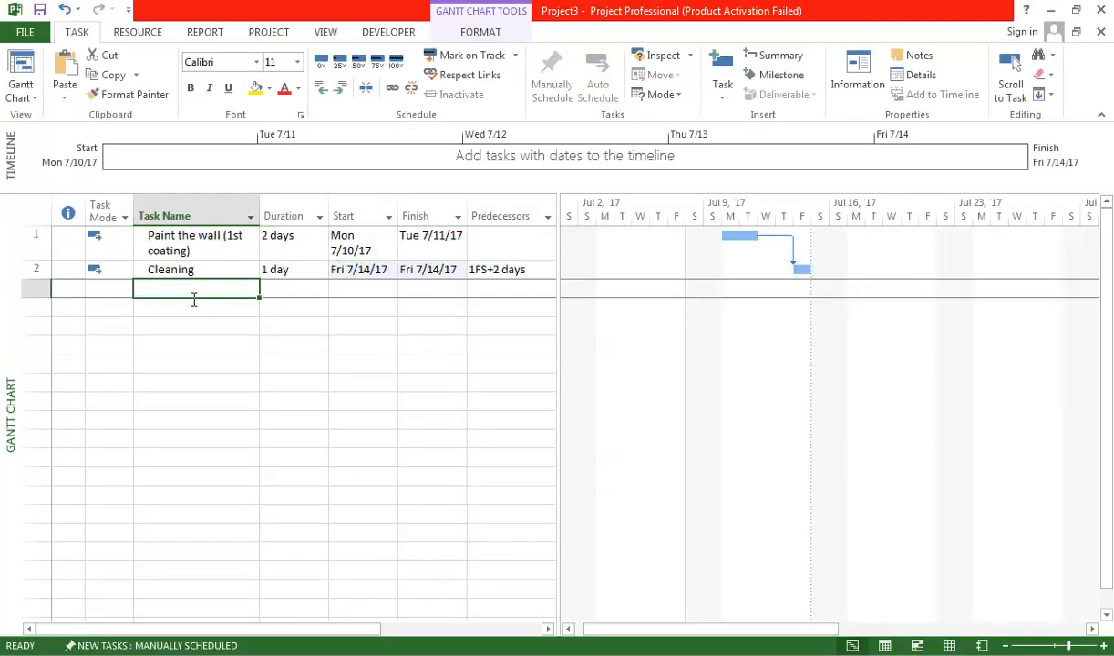
type("Pa")
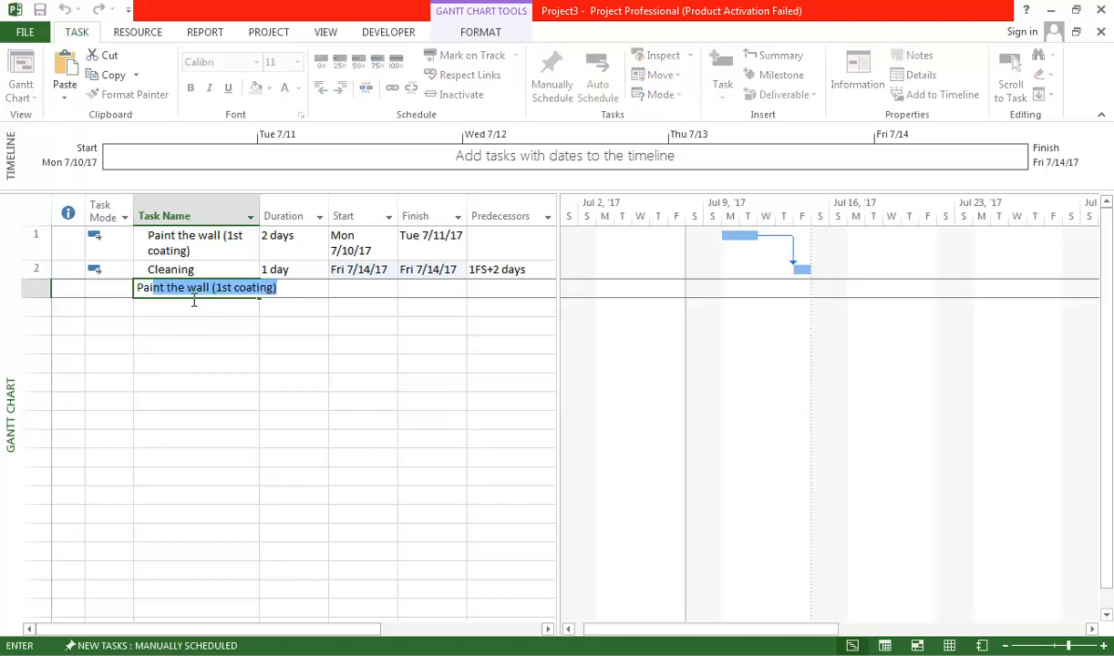
type("int the wall (2nd Coating")
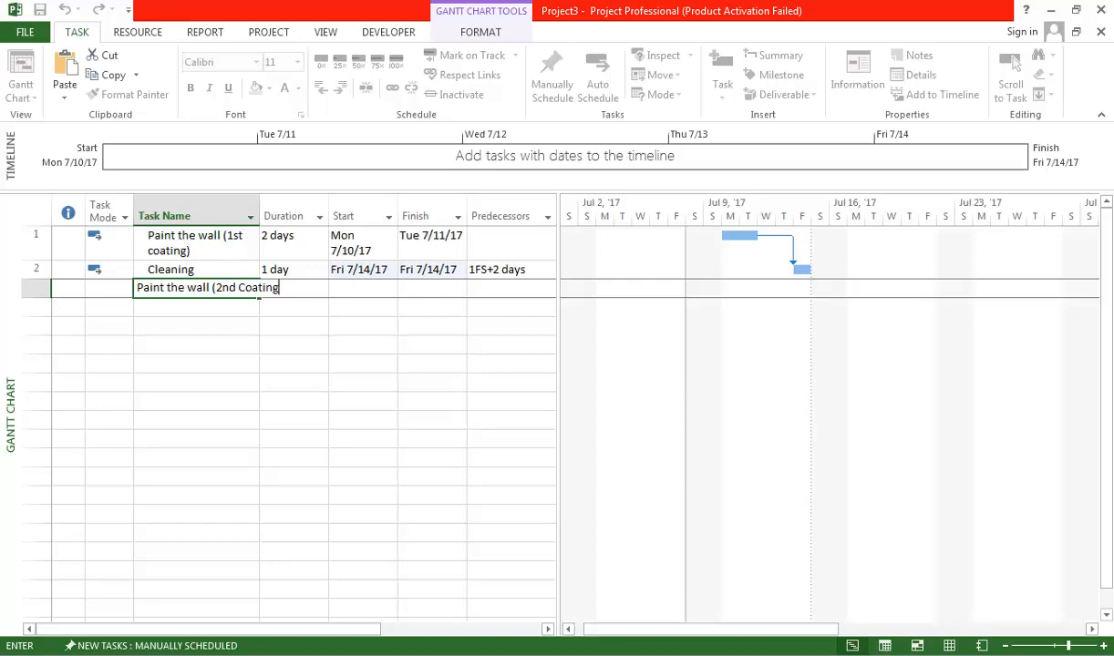
type(")")
key("Tab")
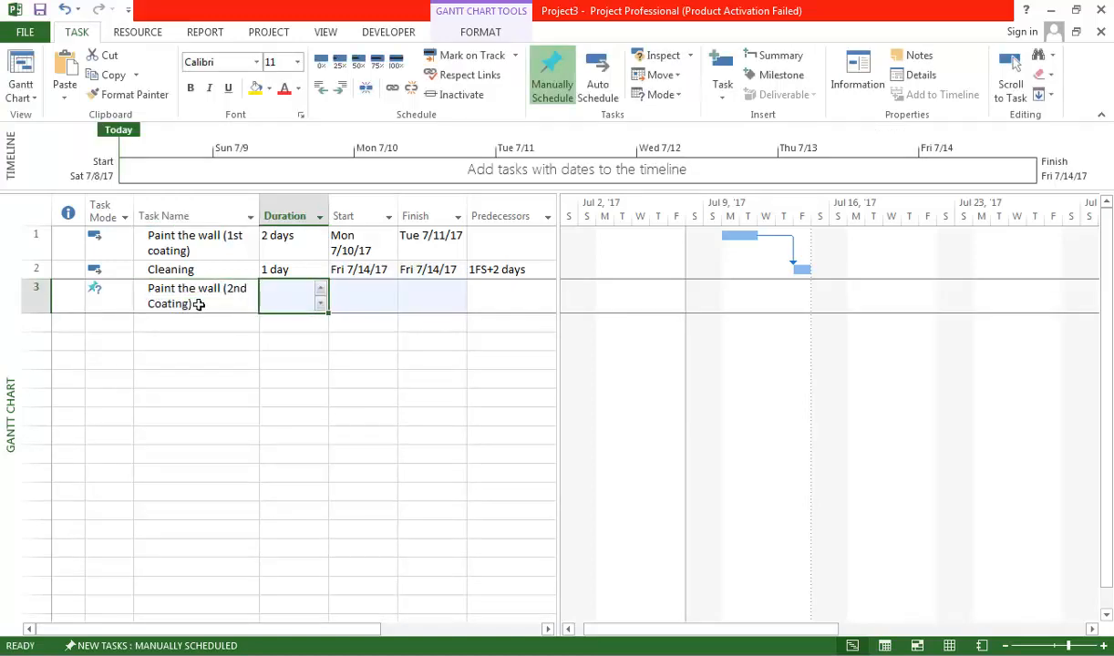
type("2d")
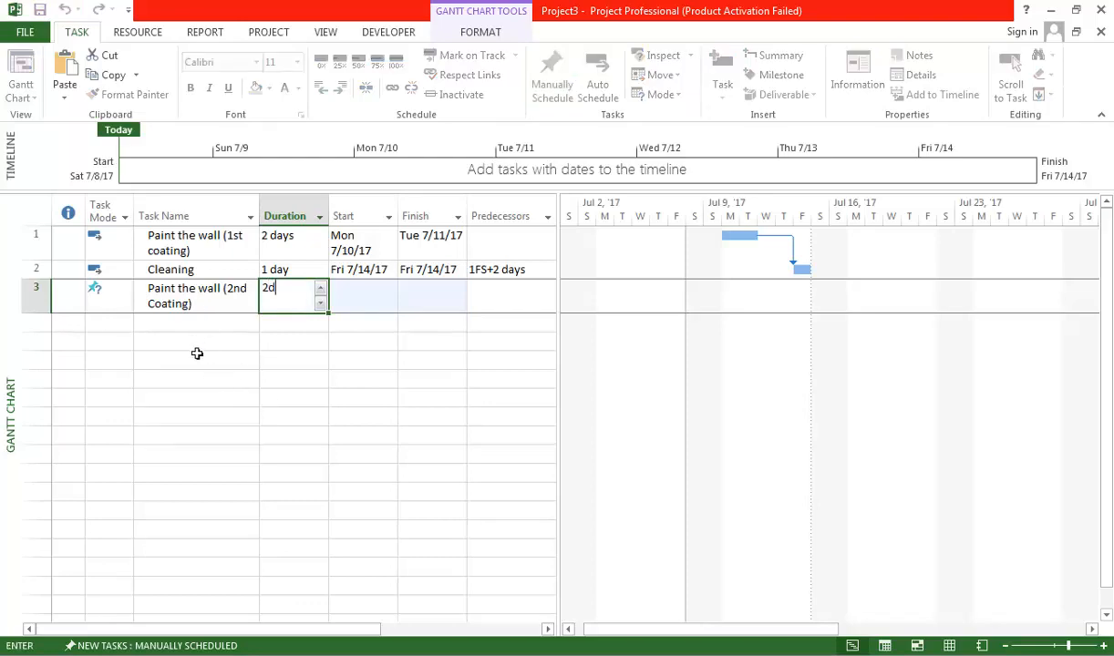
Step: Switch the "Paint the wall (2nd Coating)" task to Auto Schedule
left_click(208, 328)
left_click(206, 304)
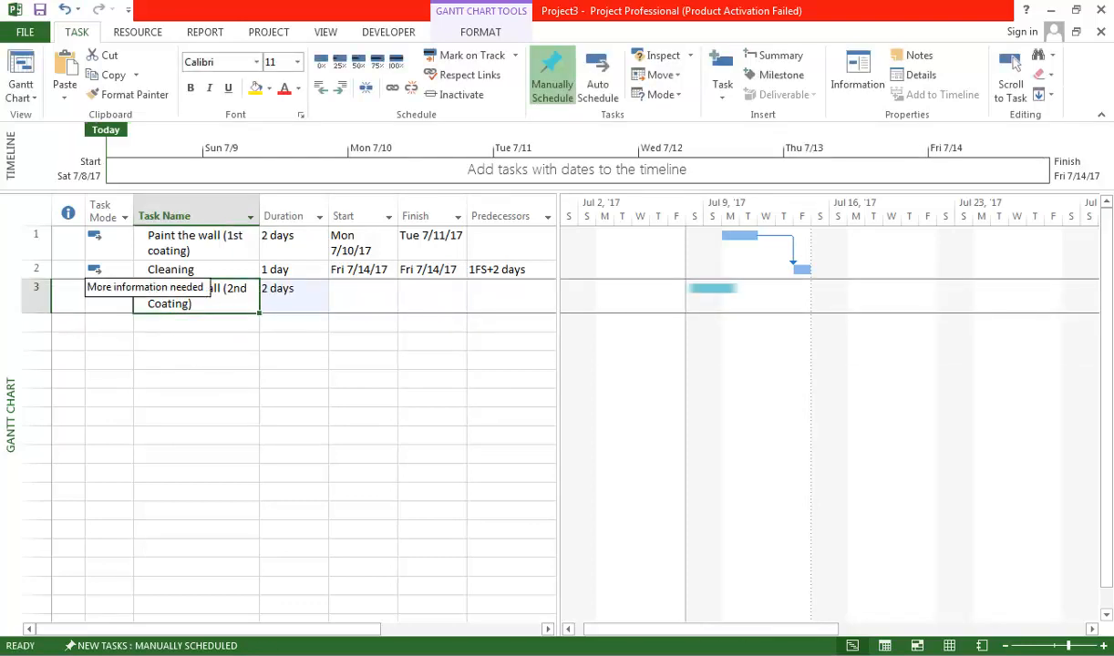
left_click(600, 83)
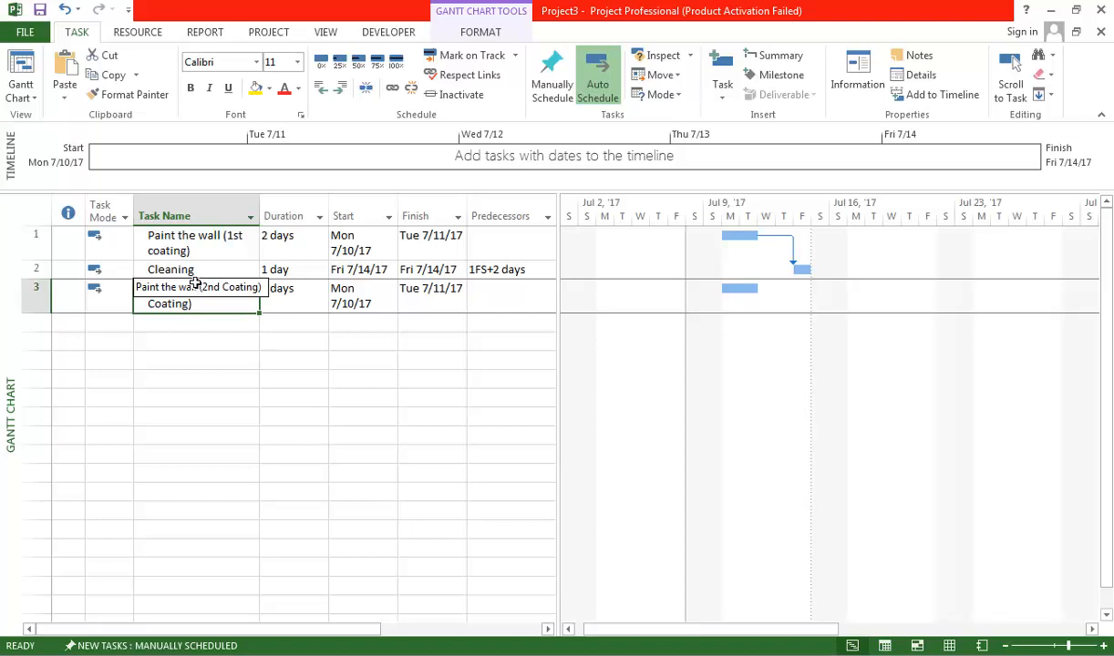
Step: Add "Cleaning" as the Finish-to-Start predecessor in the task information of "Paint the wall (2nd Coating)"
key("Up")
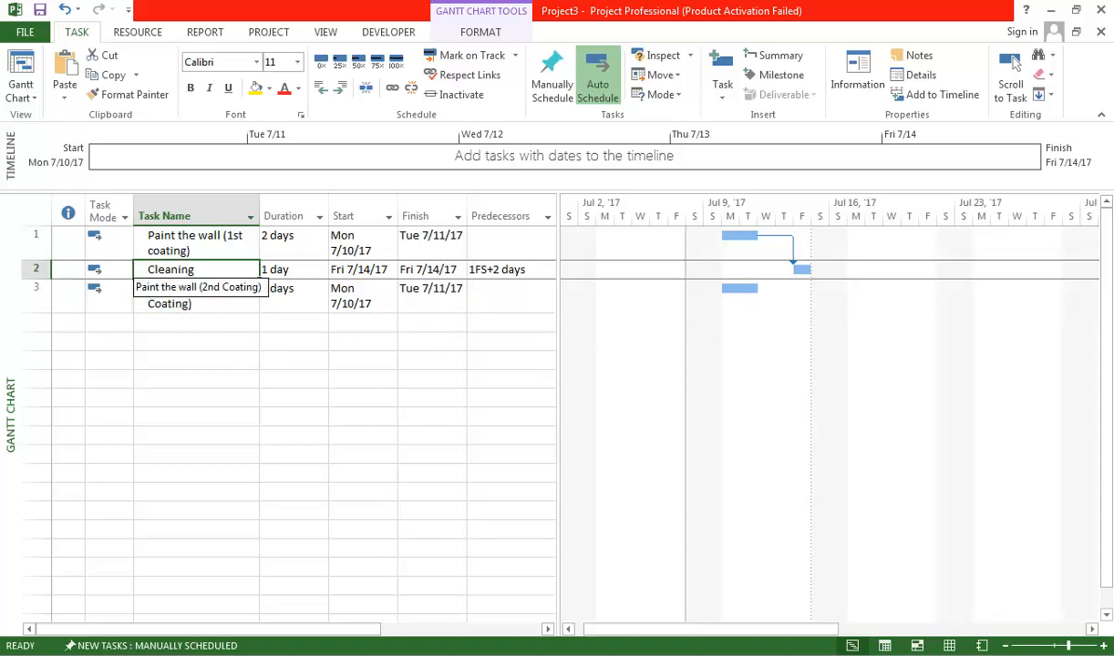
double_click(195, 306)
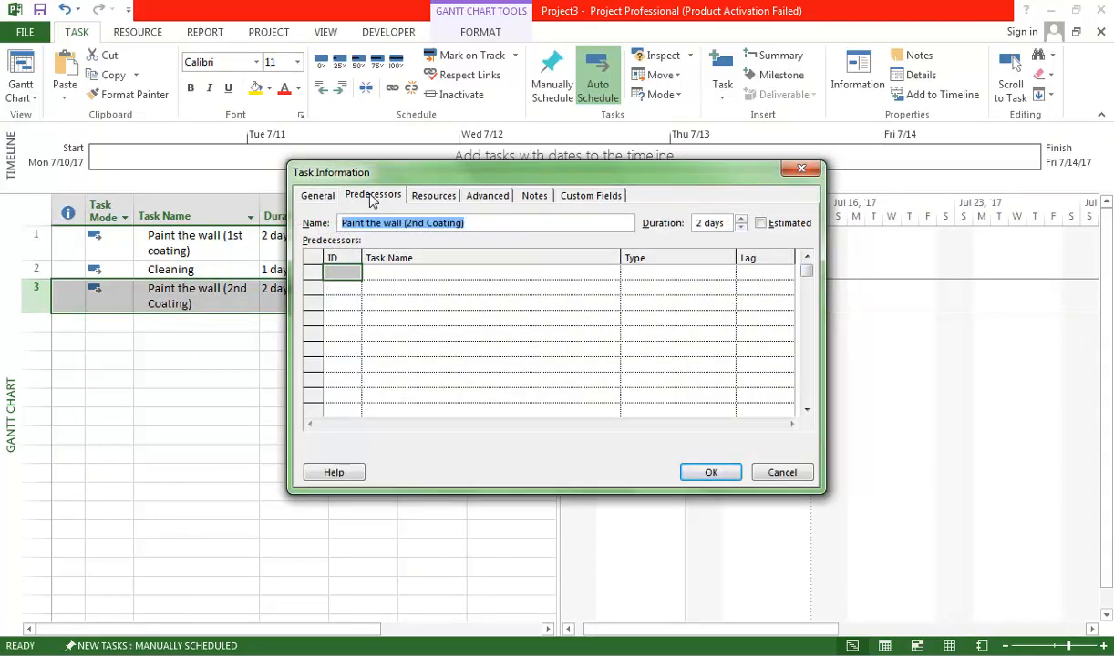
left_click(387, 274)
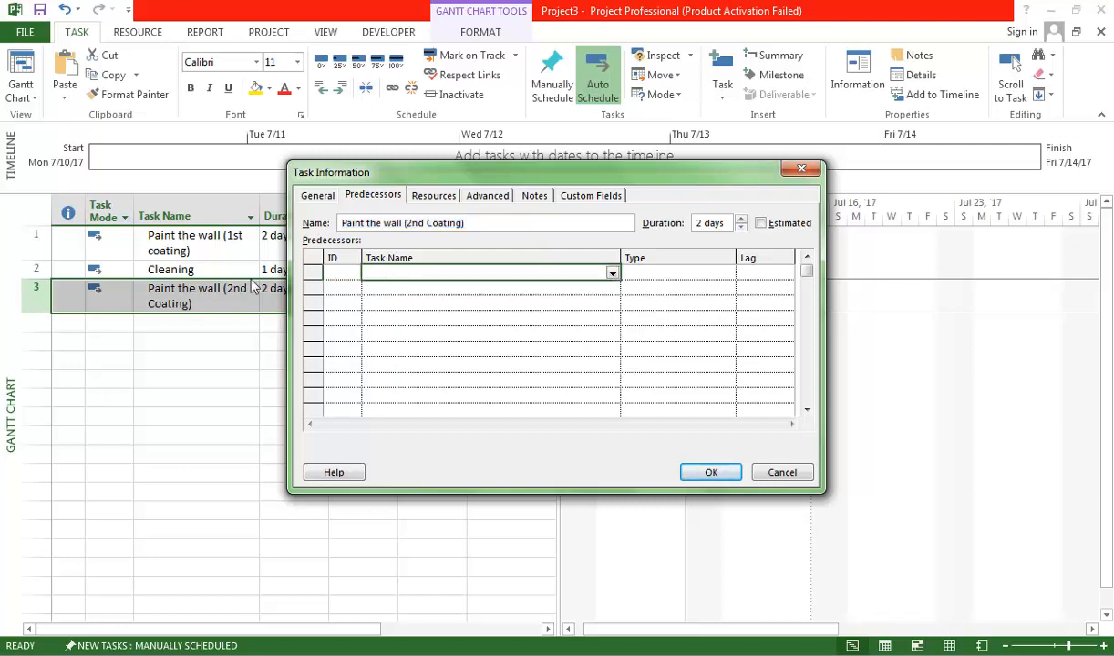
left_click(612, 273)
left_click(391, 286)
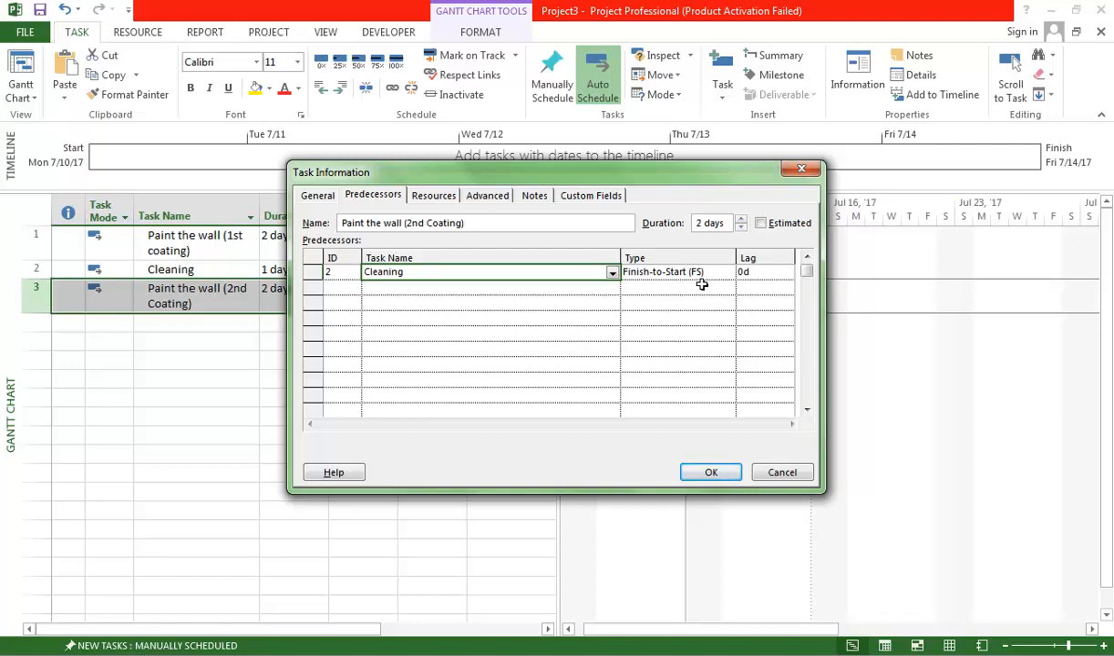
Step: Give the "Cleaning" predecessor link a lead time by setting its lag to -1d, and apply the change
left_click(759, 278)
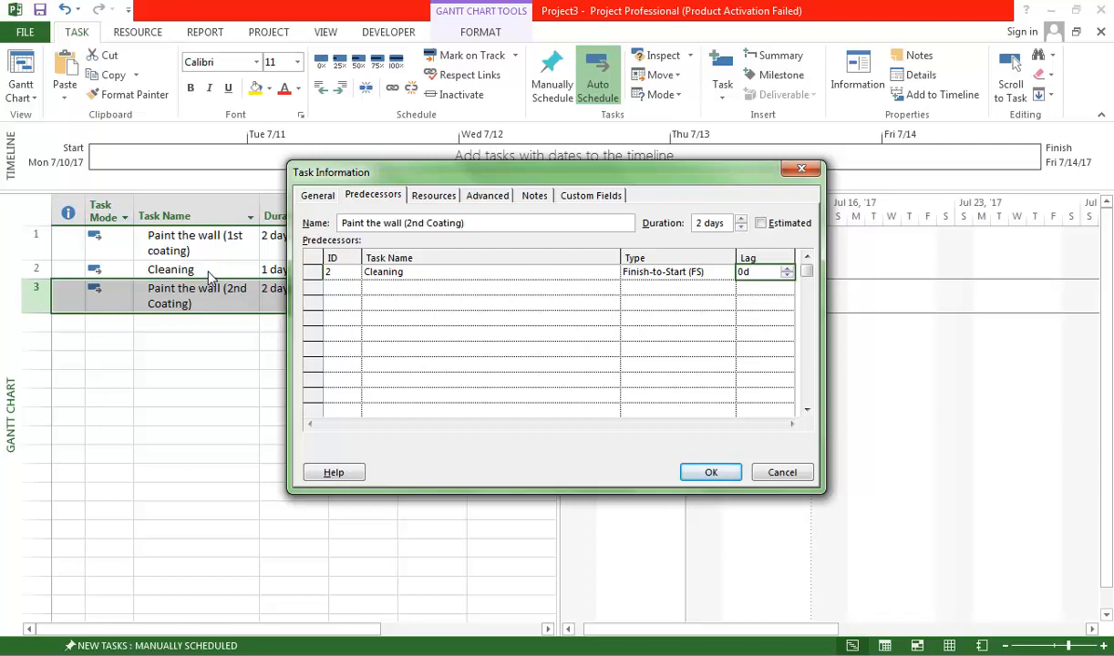
type("d")
key("BackSpace")
key("BackSpace")
left_click_drag(512, 176, 337, 276)
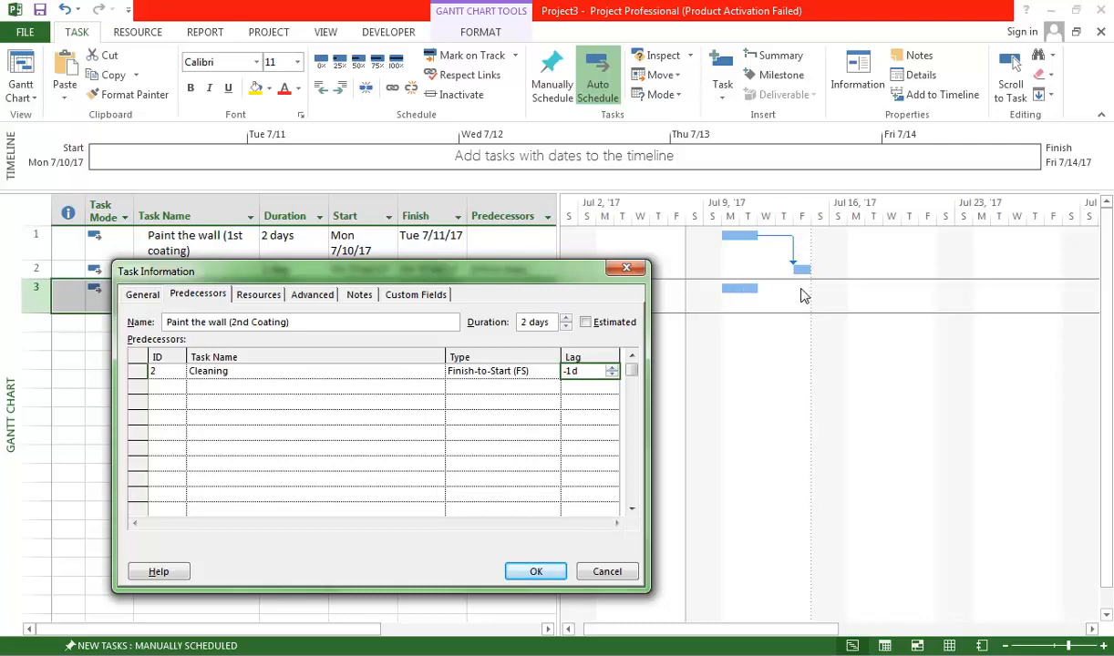
left_click(536, 570)
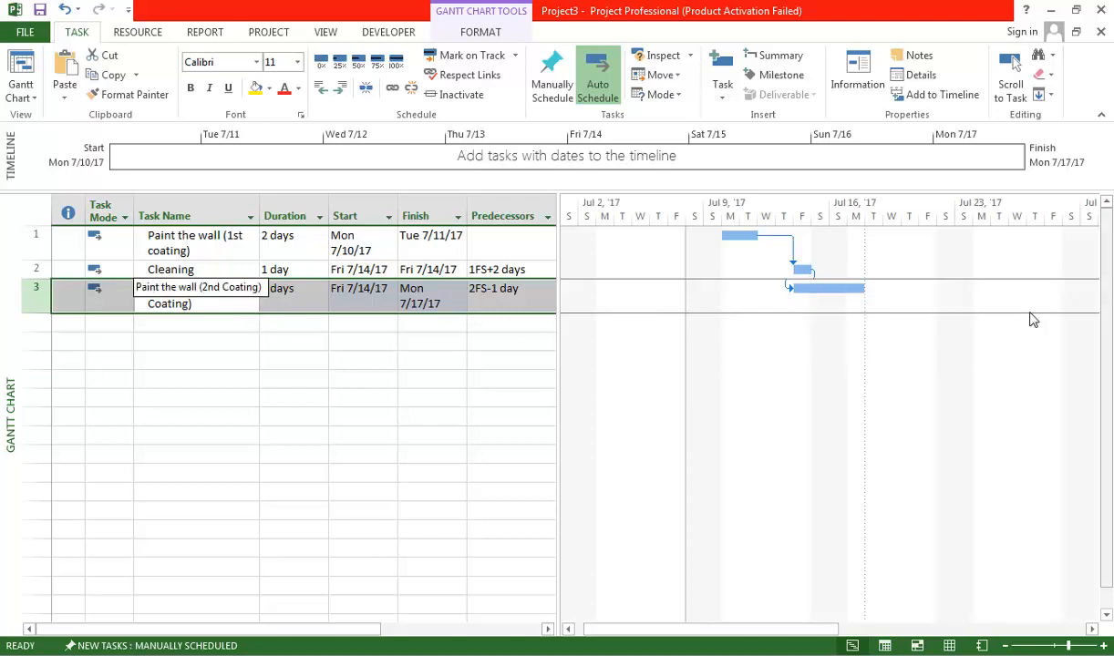
Step: Check the step3 note in Notepad and, back in Microsoft Project, set the "Cleaning" predecessor's lag for "Paint the wall (2nd Coating)" to -0.5d
key("alt+Tab")
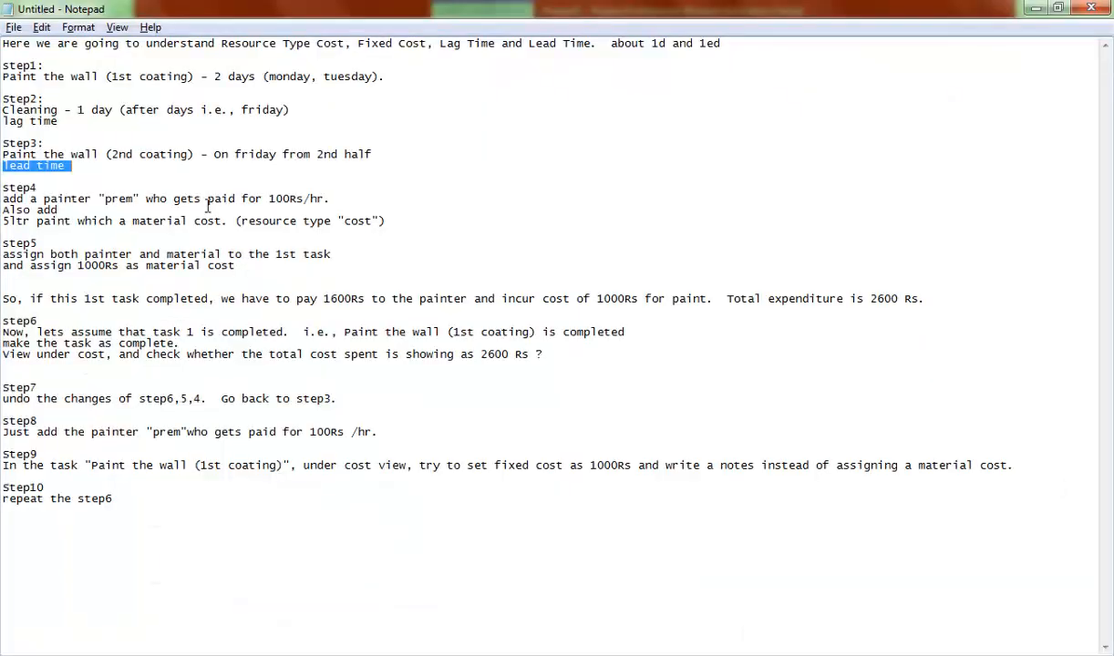
left_click_drag(215, 157, 371, 188)
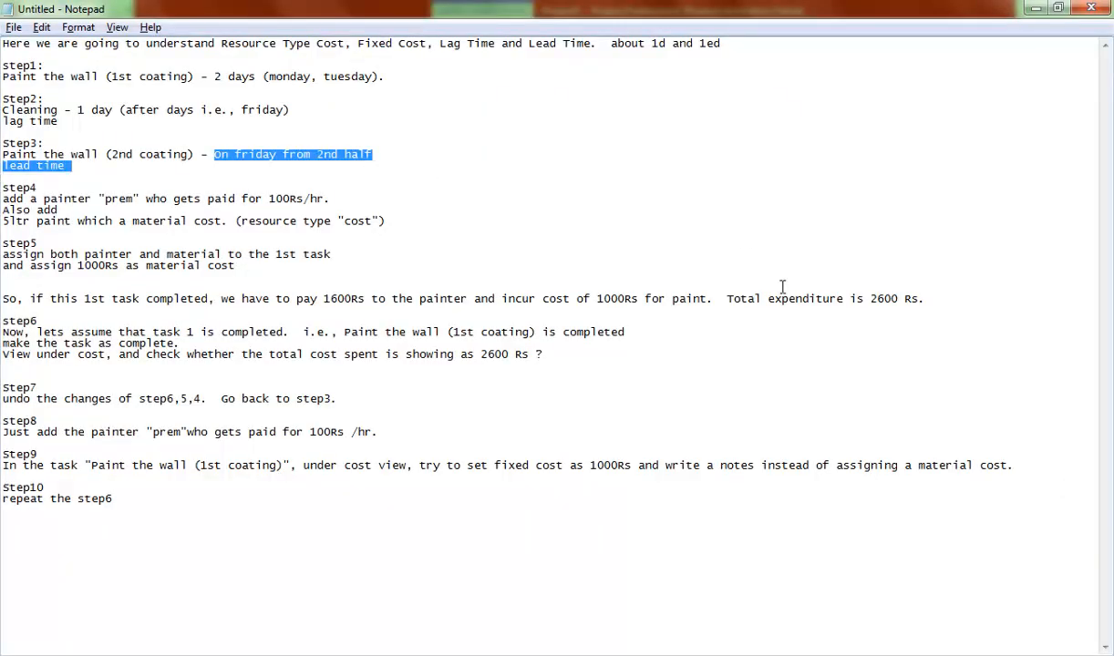
key("alt+Tab")
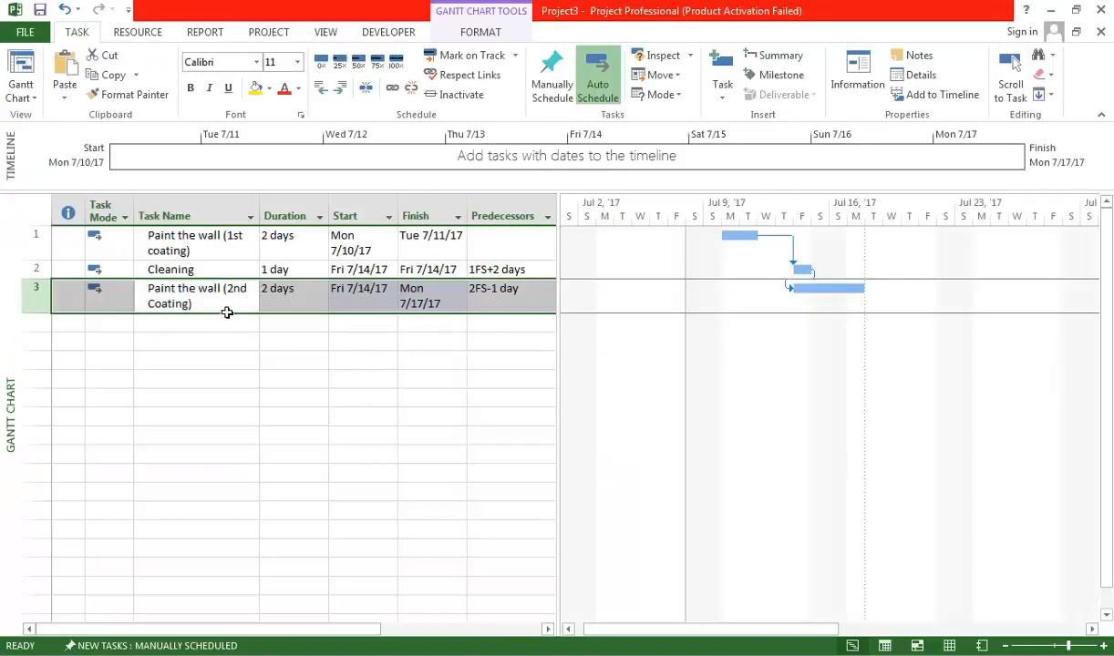
double_click(224, 303)
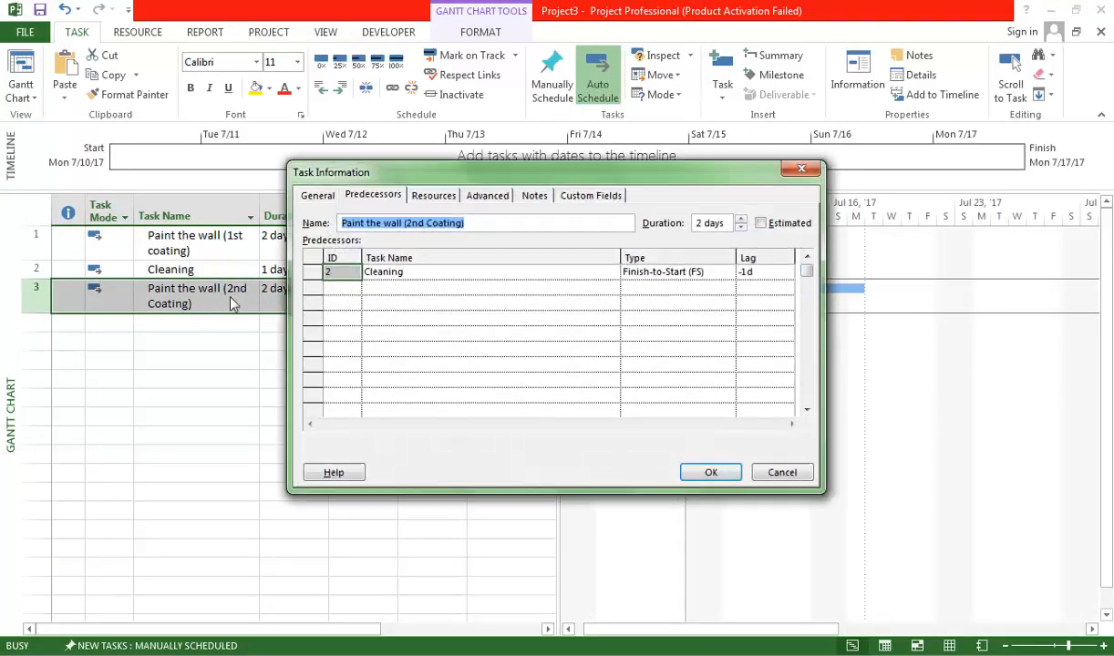
left_click(759, 274)
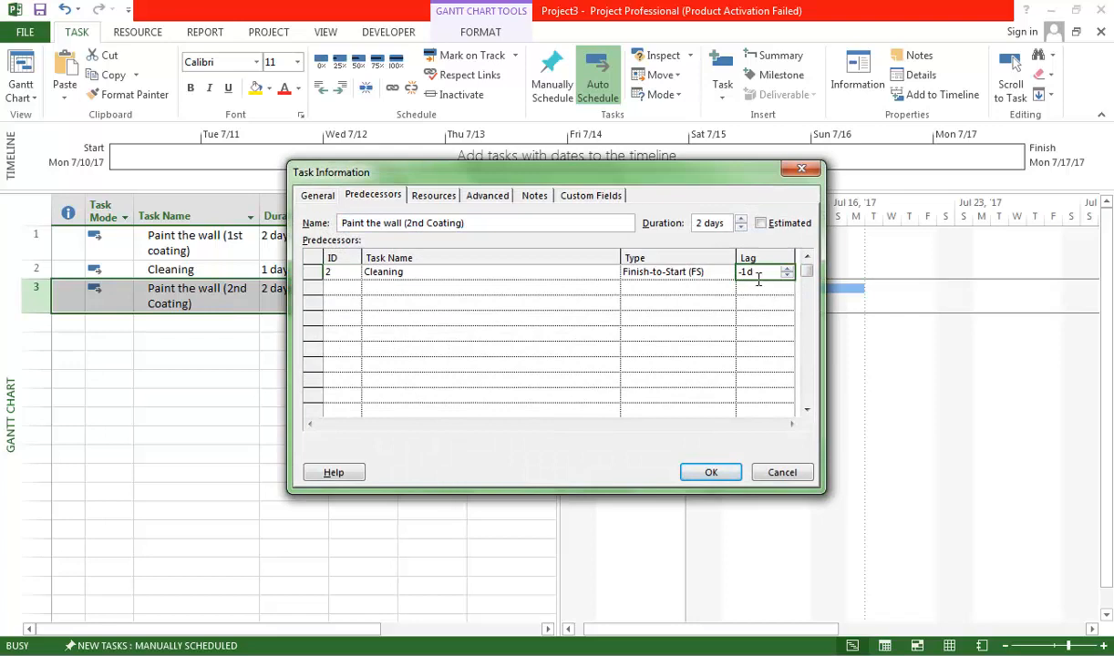
key("Left")
left_click_drag(566, 173, 401, 175)
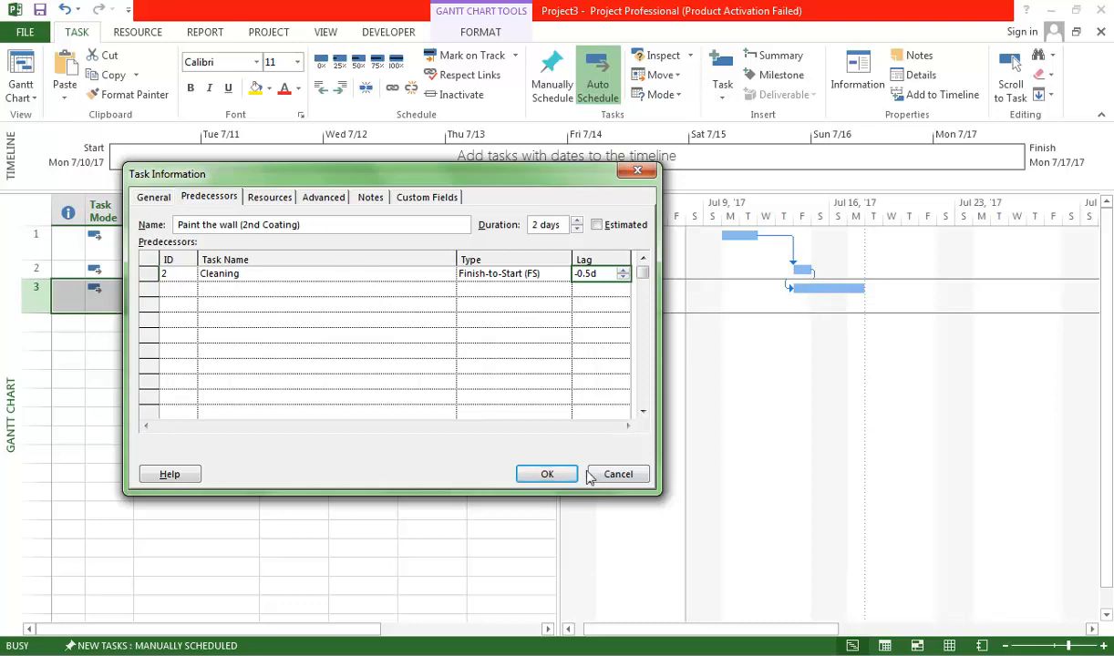
left_click(547, 475)
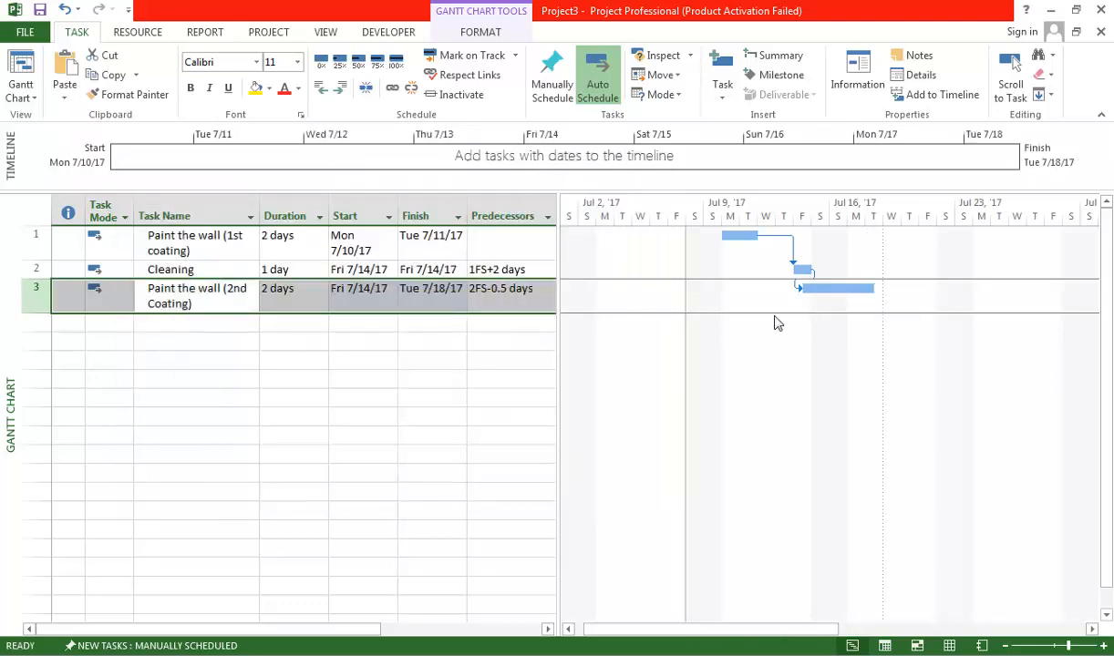
mouse_move(823, 306)
Step: Check the 1d and 1ed note in Notepad and, back in Microsoft Project, set the "Paint the wall (2nd Coating)" duration to 2ed
key("alt+Tab")
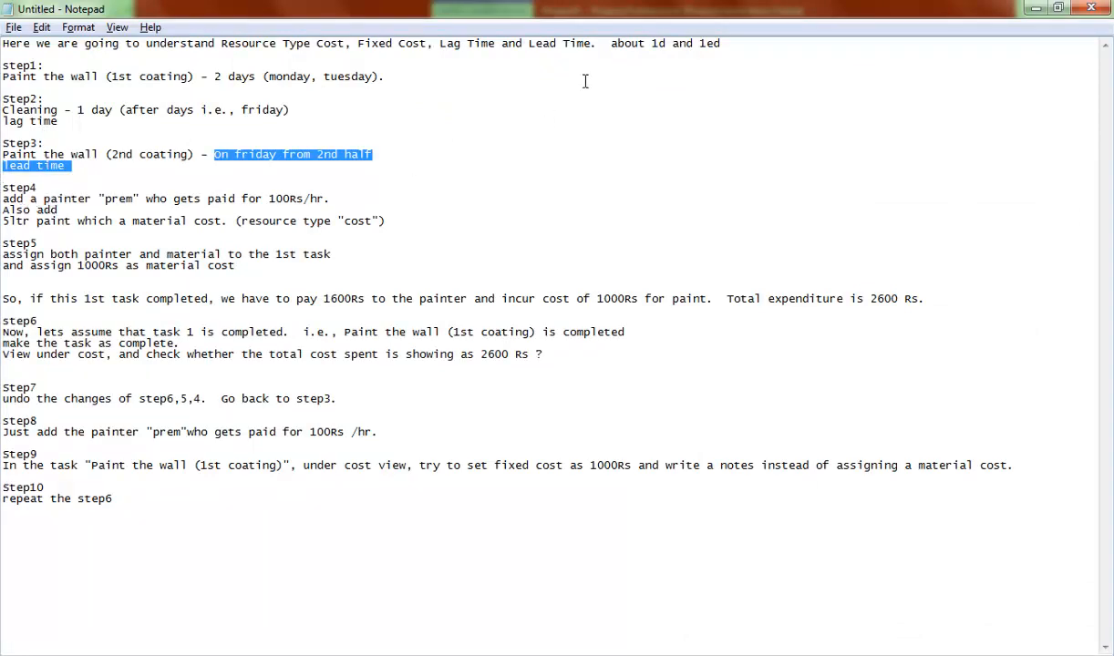
left_click_drag(611, 48, 729, 57)
left_click(586, 144)
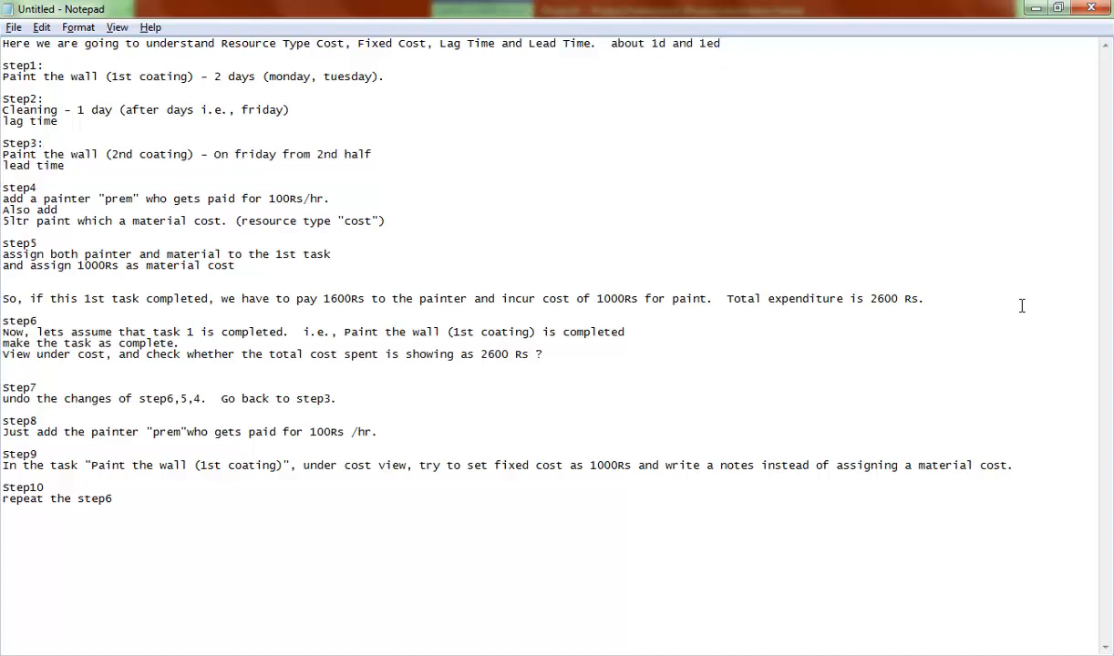
key("alt+Tab")
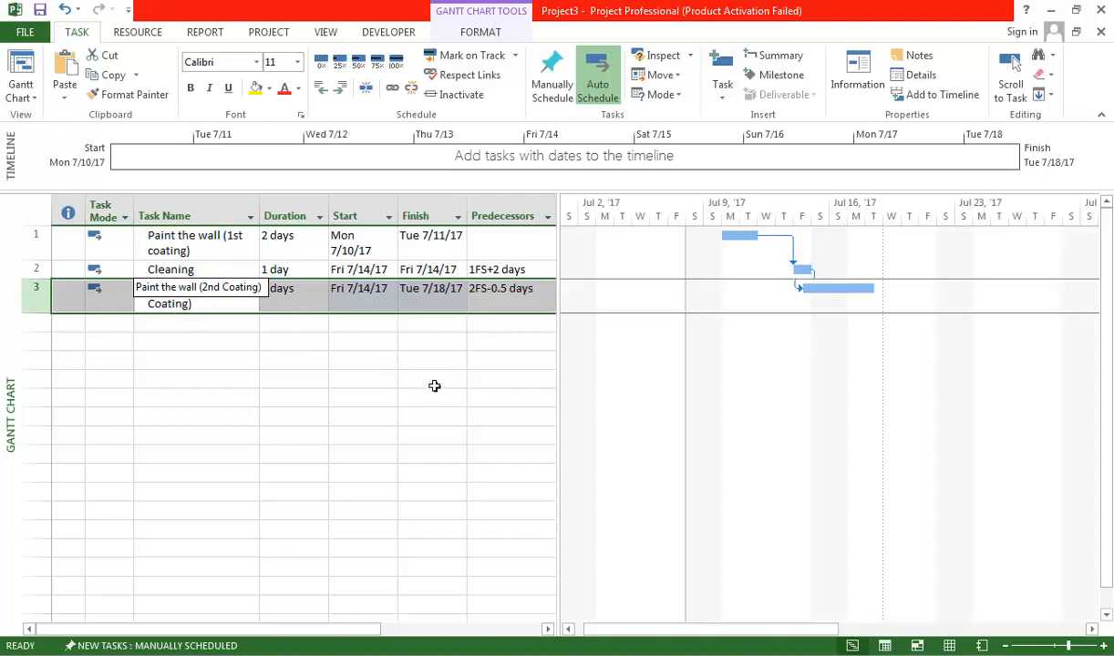
left_click(305, 323)
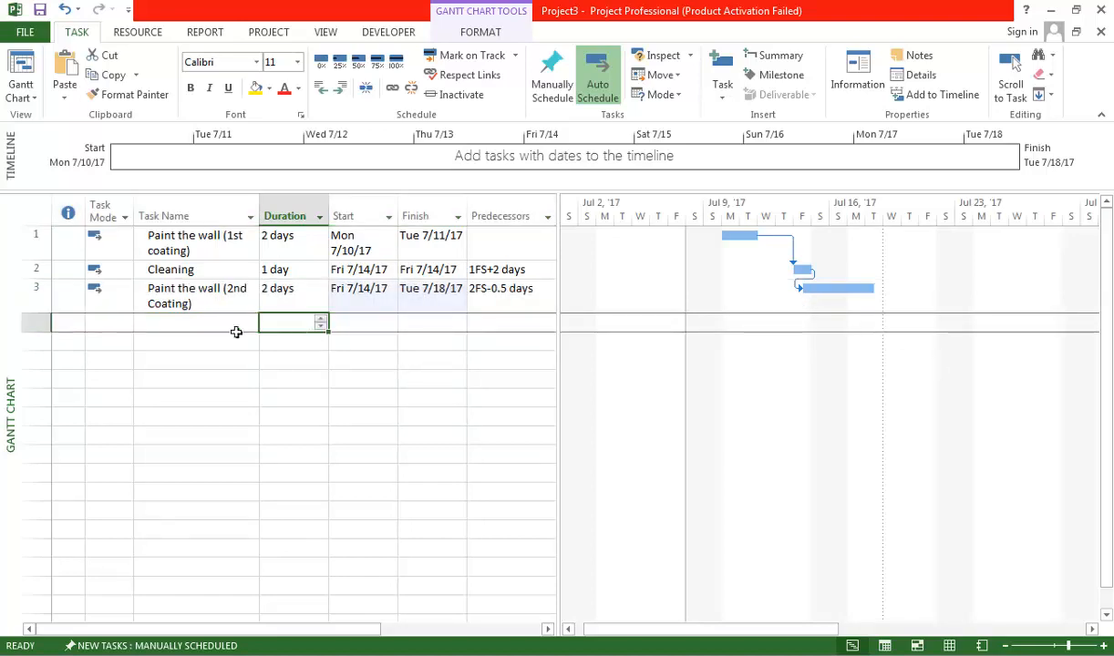
left_click(219, 293)
left_click(299, 299)
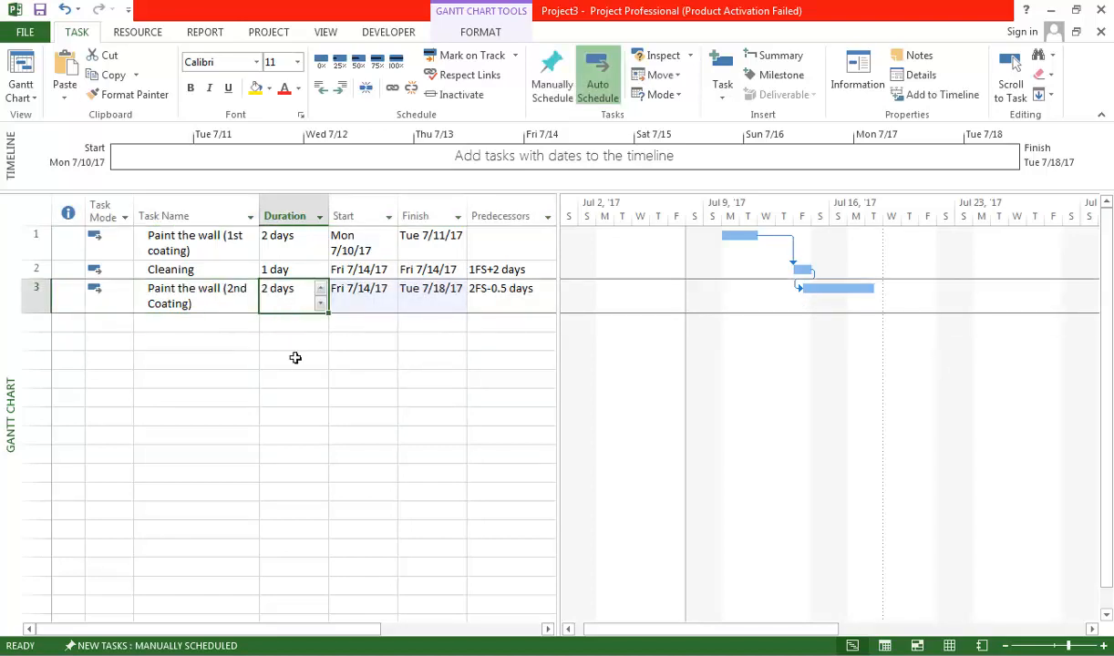
type("2ed")
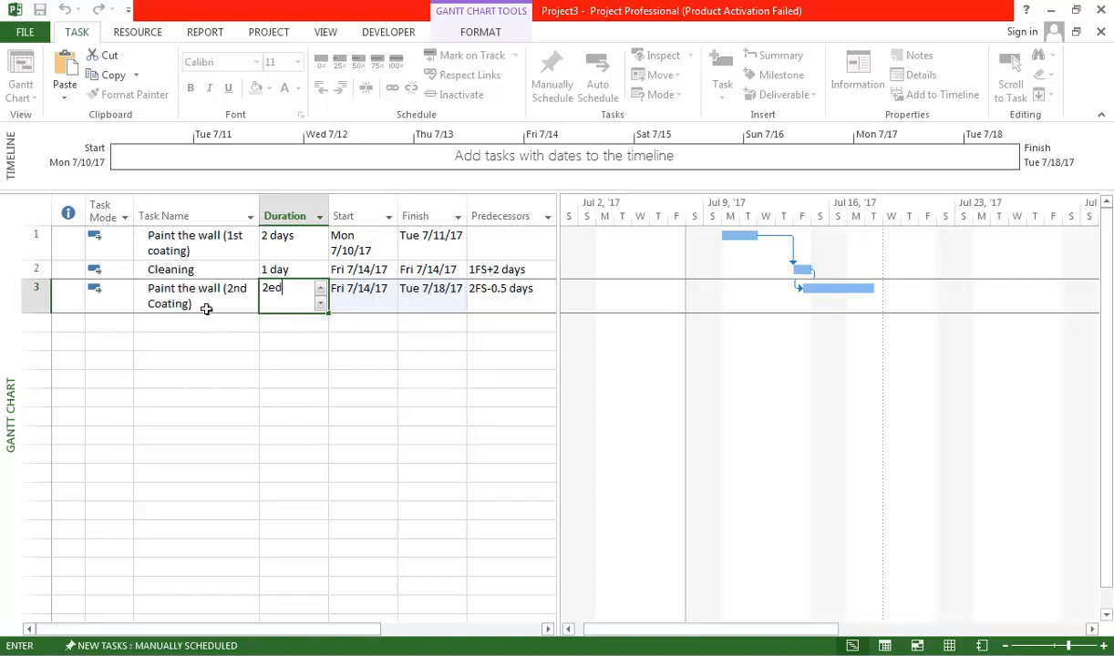
left_click(50, 311)
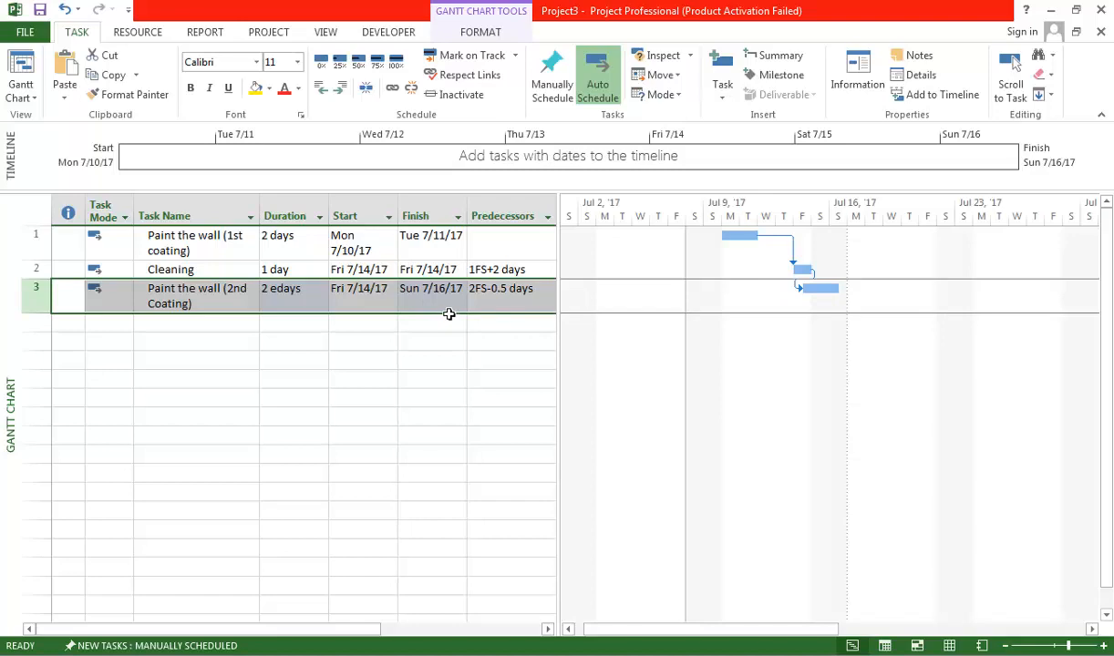
Step: Review the default start and end times and the hours per day in the project's schedule options, without changing them
left_click(31, 40)
left_click(29, 417)
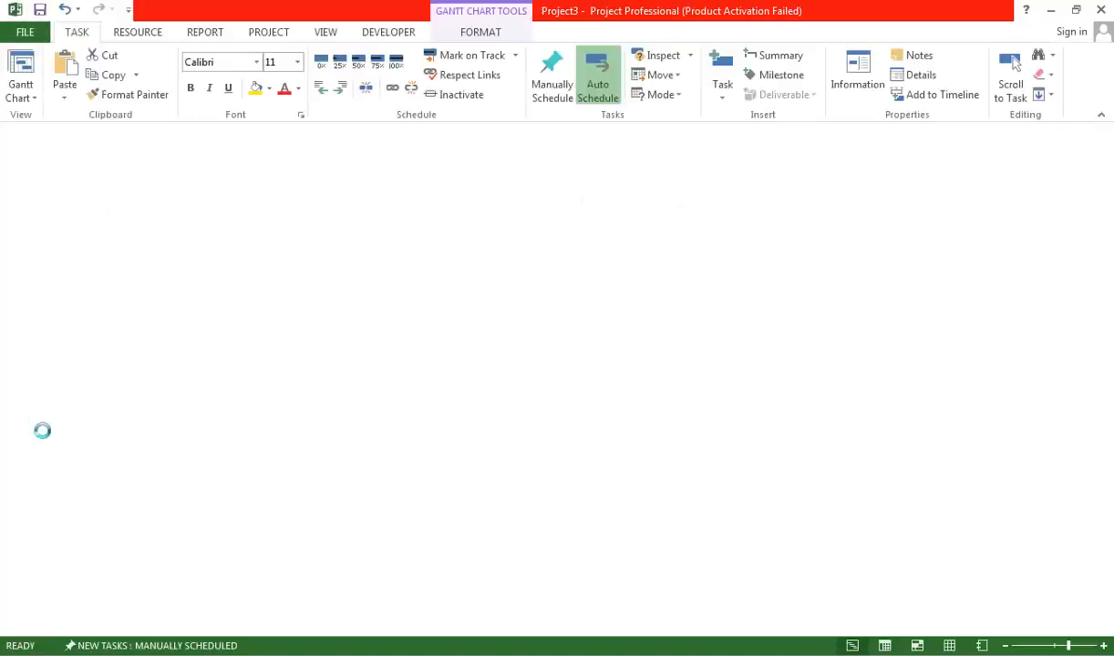
left_click(288, 130)
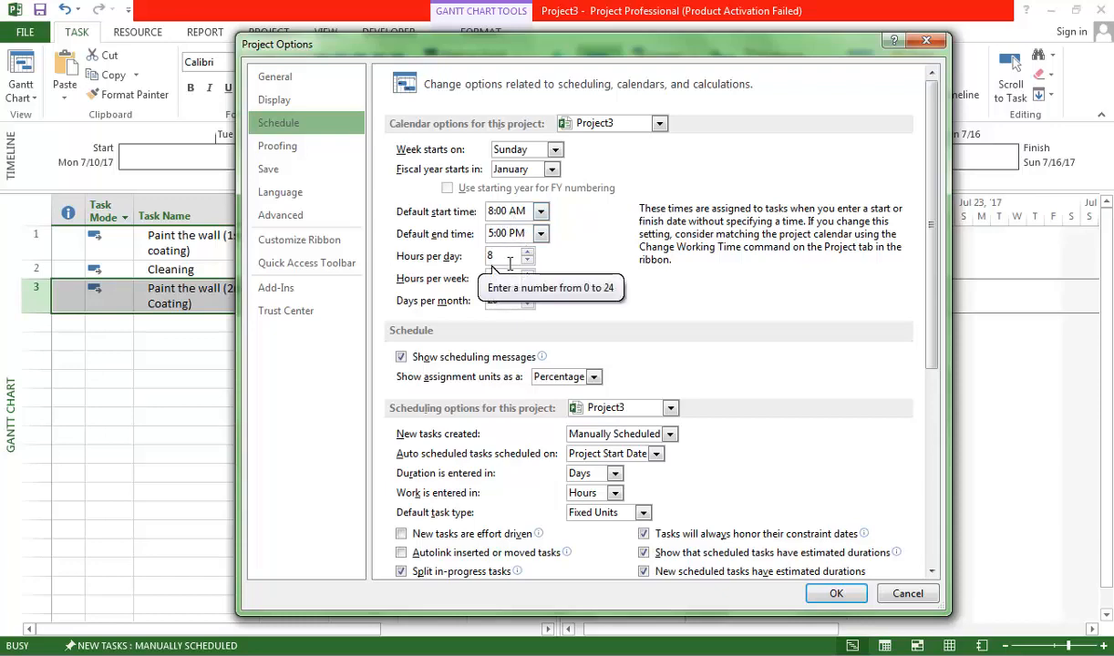
left_click(908, 594)
Step: Compare the finish dates of the three tasks and the elapsed-day duration of "Paint the wall (2nd Coating)"
left_click(210, 274)
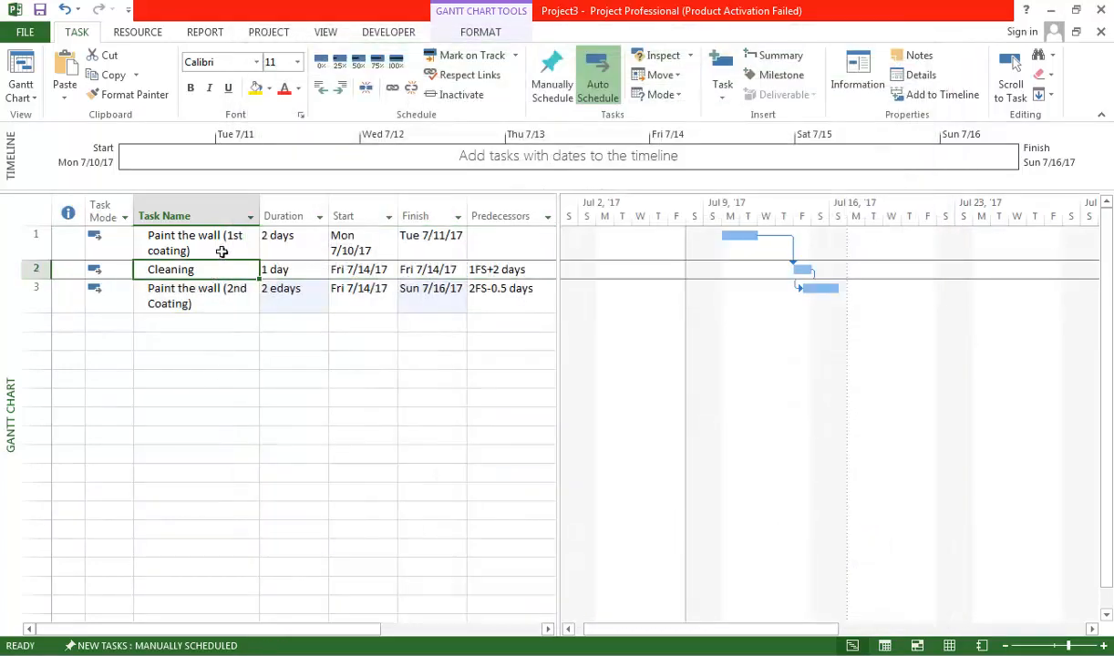
left_click(215, 244)
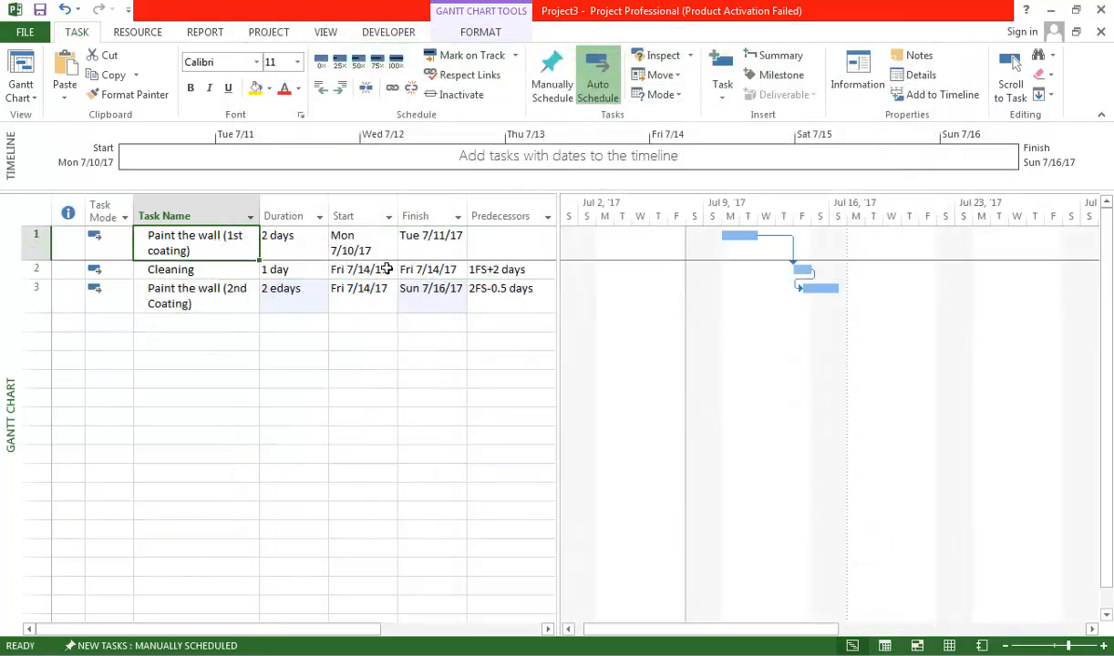
left_click(448, 254)
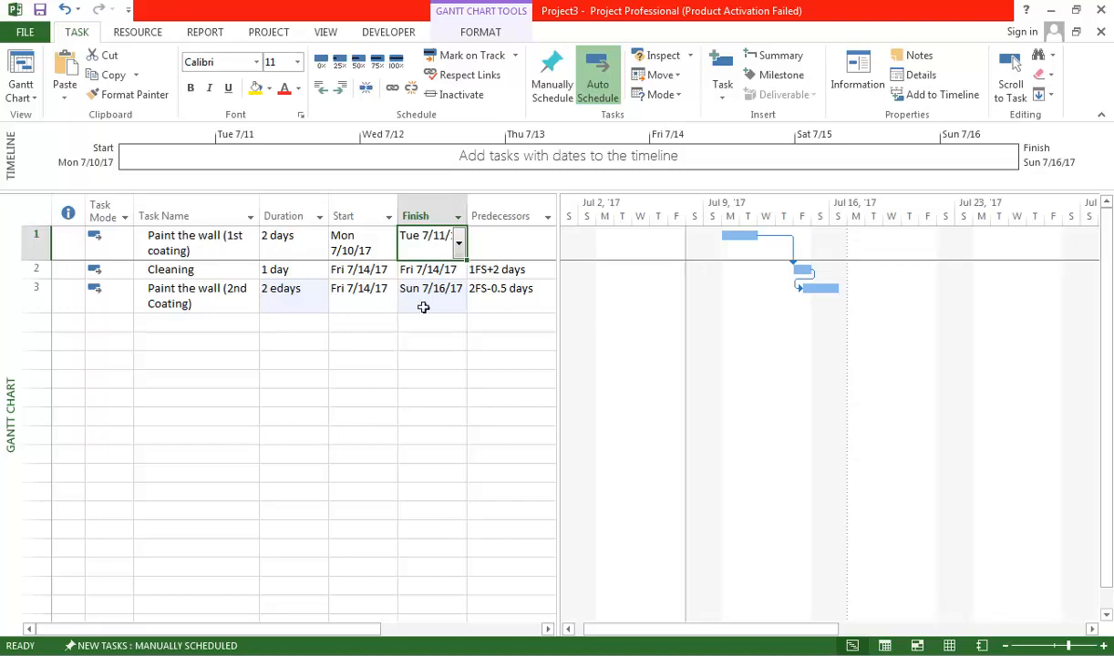
left_click(425, 272)
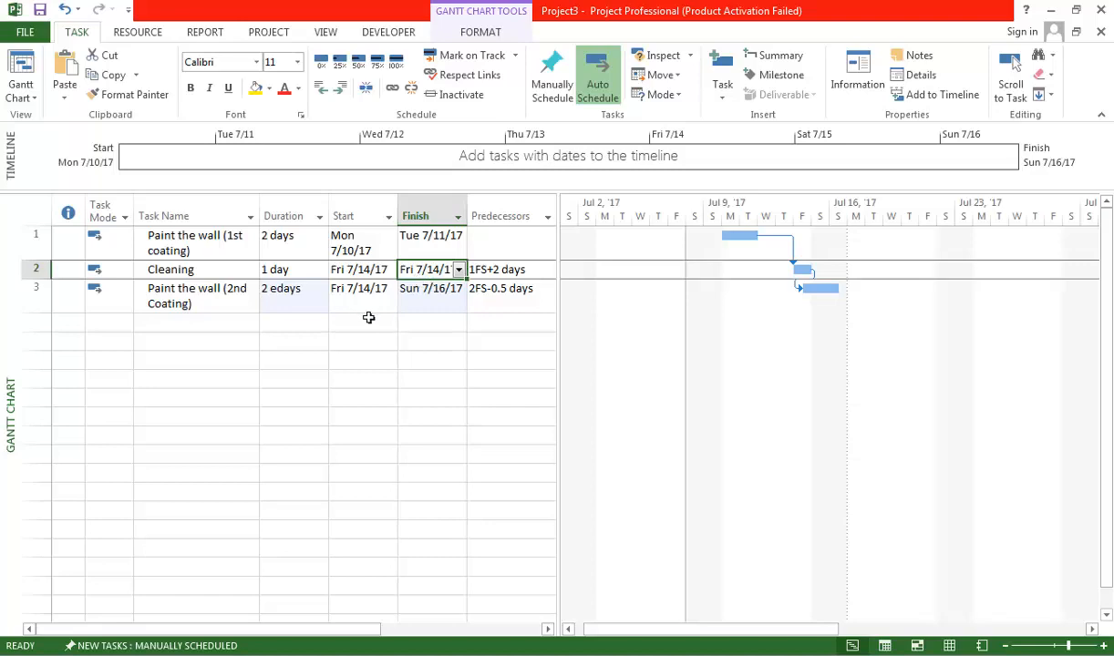
left_click(230, 297)
left_click(282, 300)
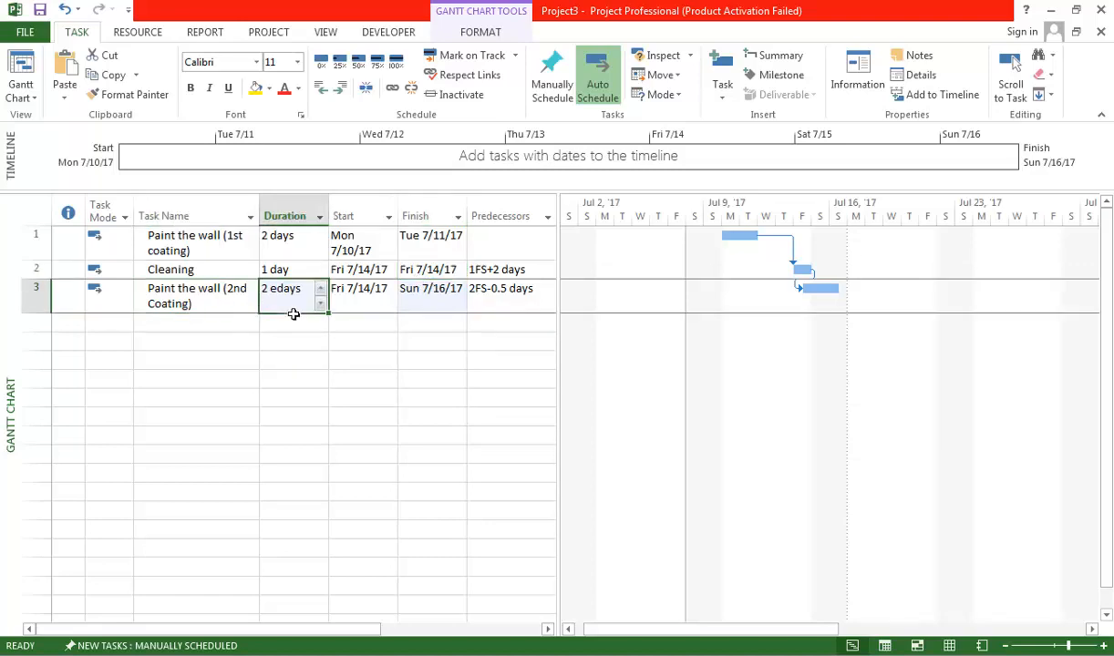
left_click(436, 305)
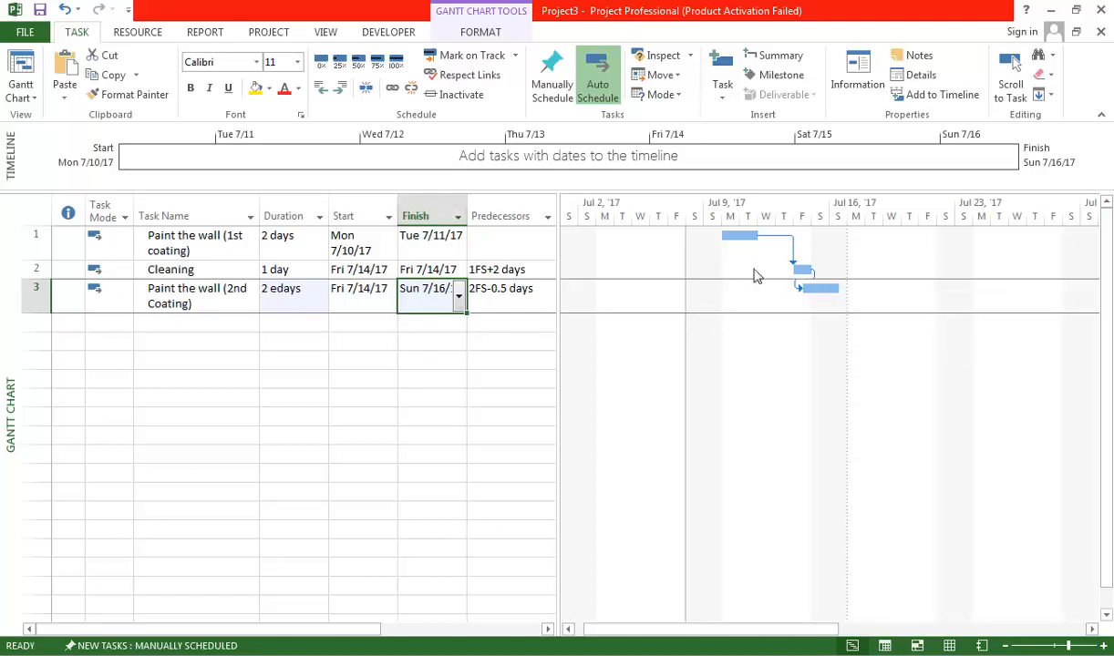
left_click(325, 32)
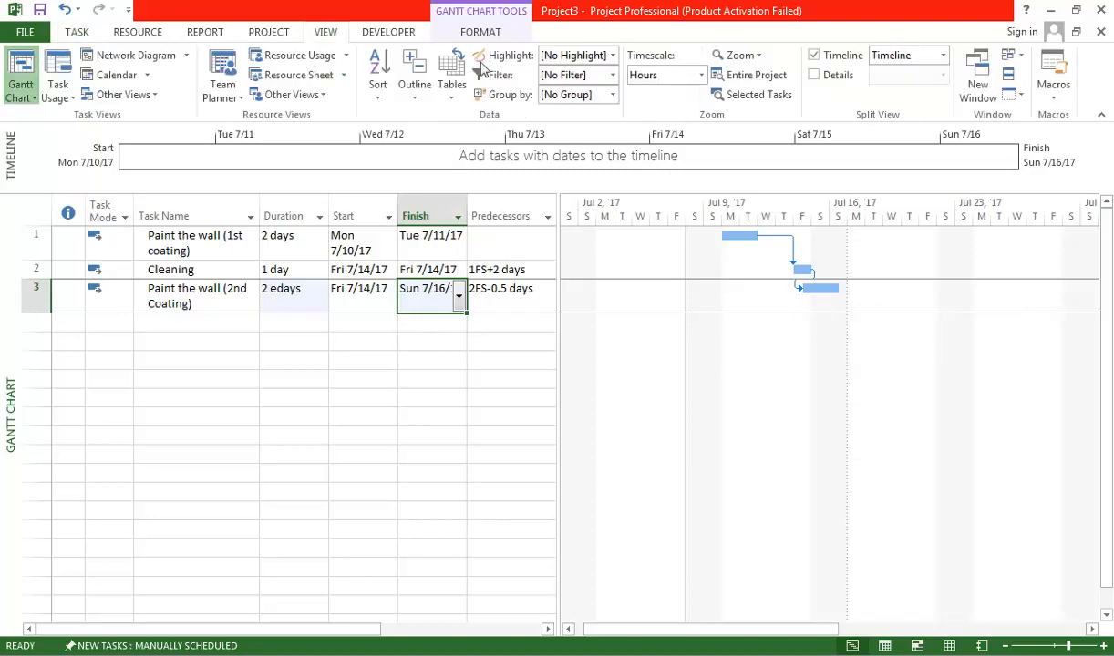
left_click(673, 76)
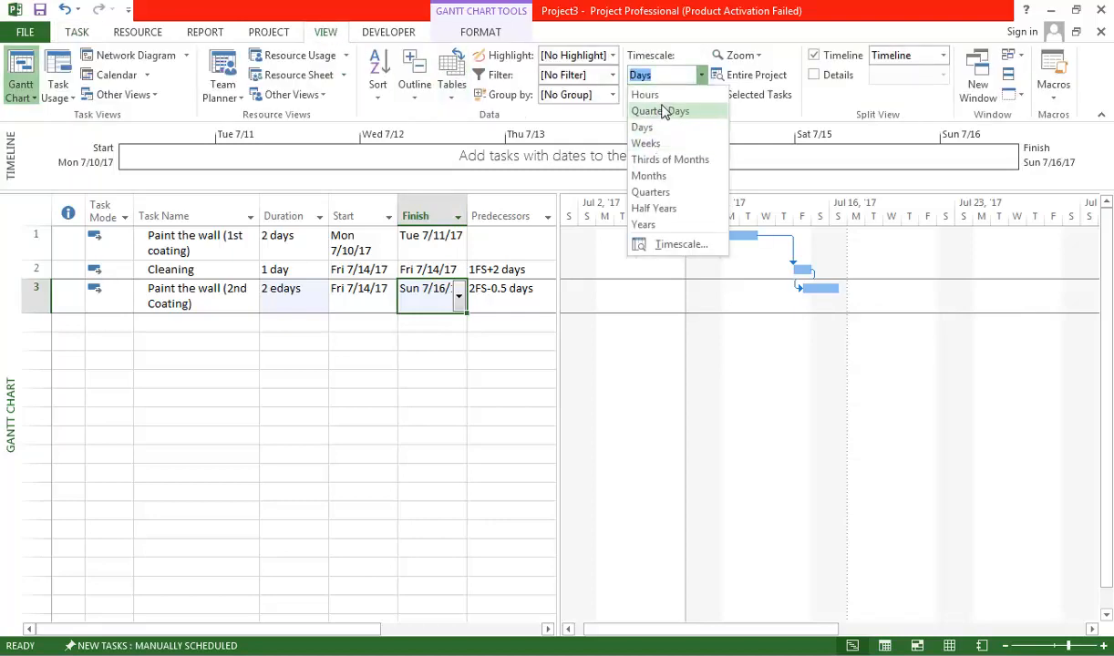
left_click(666, 99)
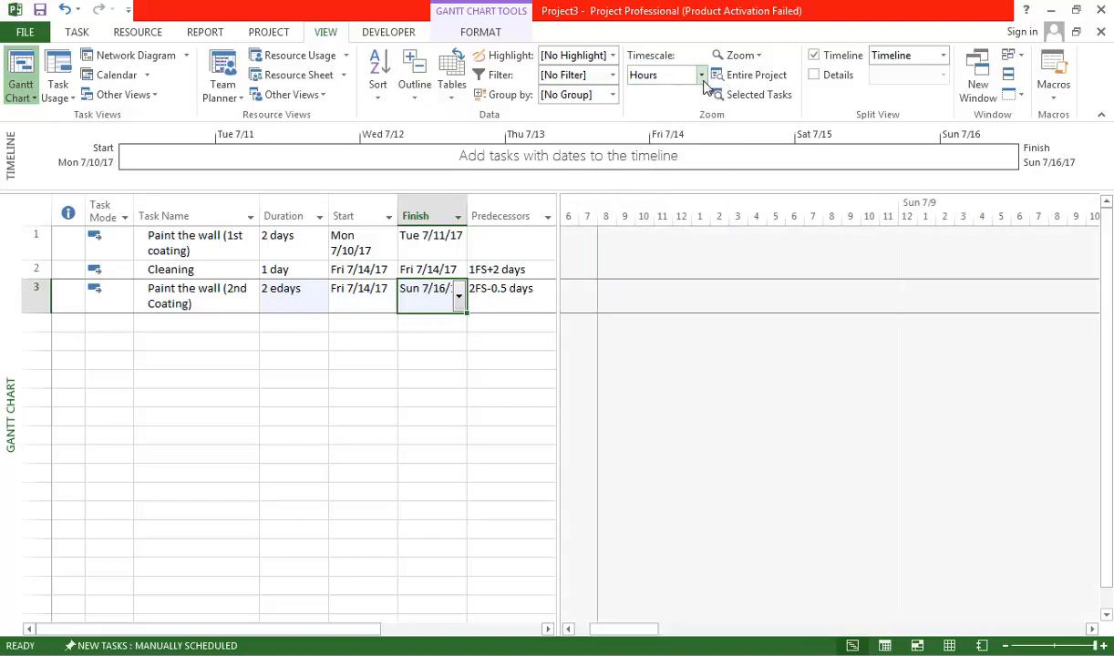
left_click(701, 76)
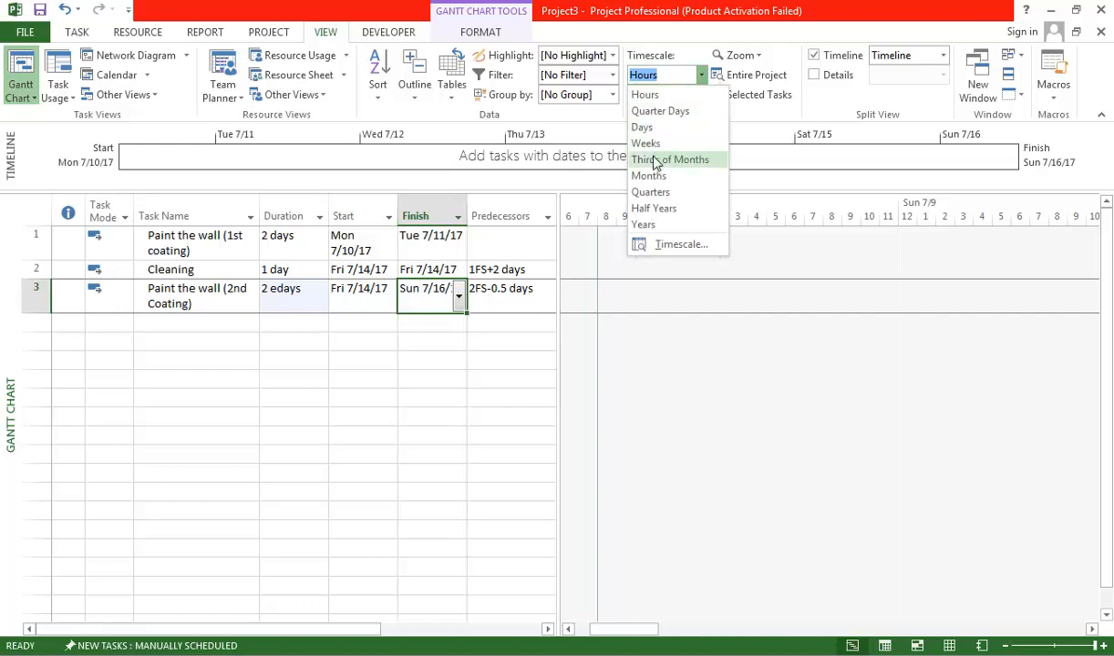
left_click(649, 128)
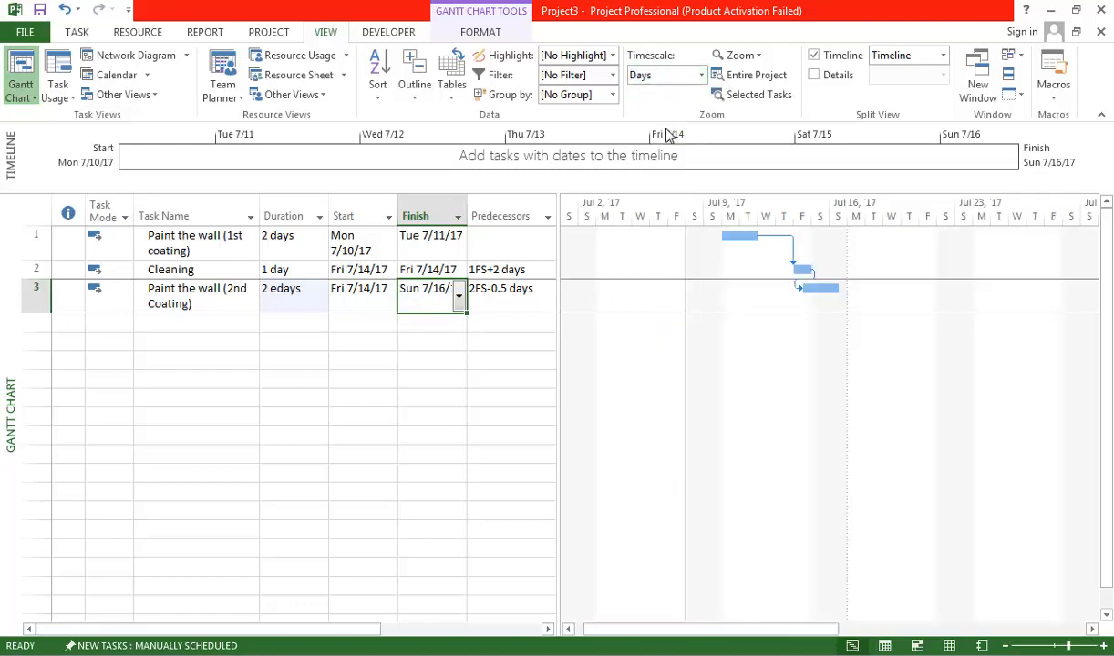
Step: Examine the "Cleaning" and "Paint the wall (2nd Coating)" bars on an Hours timescale in the Gantt chart, and return the timescale to Days
left_click(666, 76)
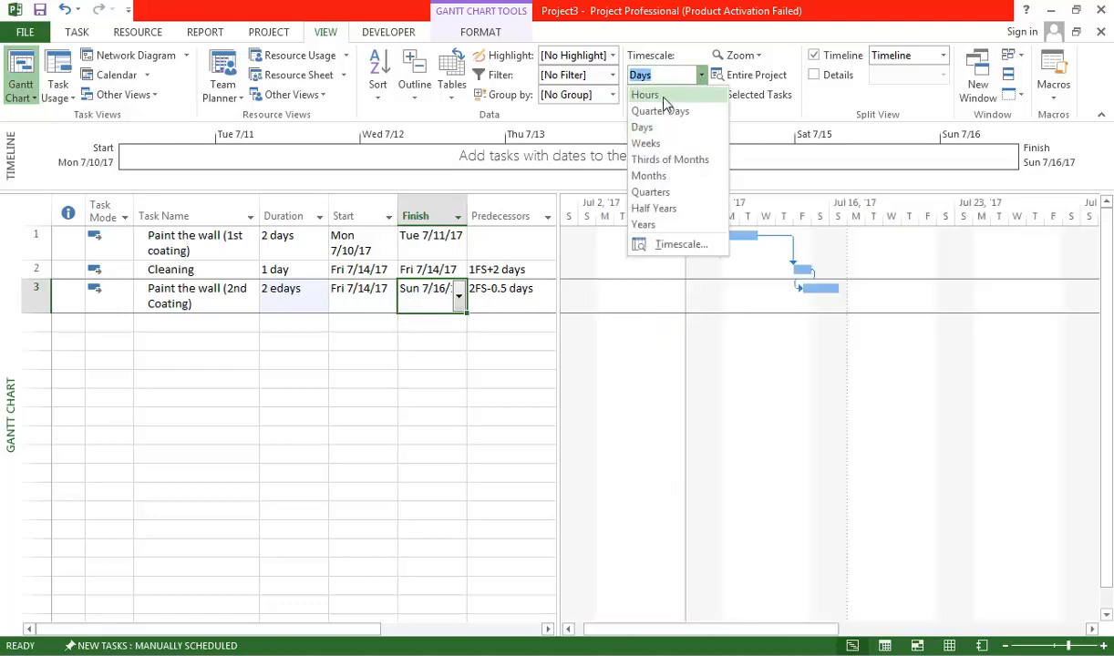
left_click(646, 96)
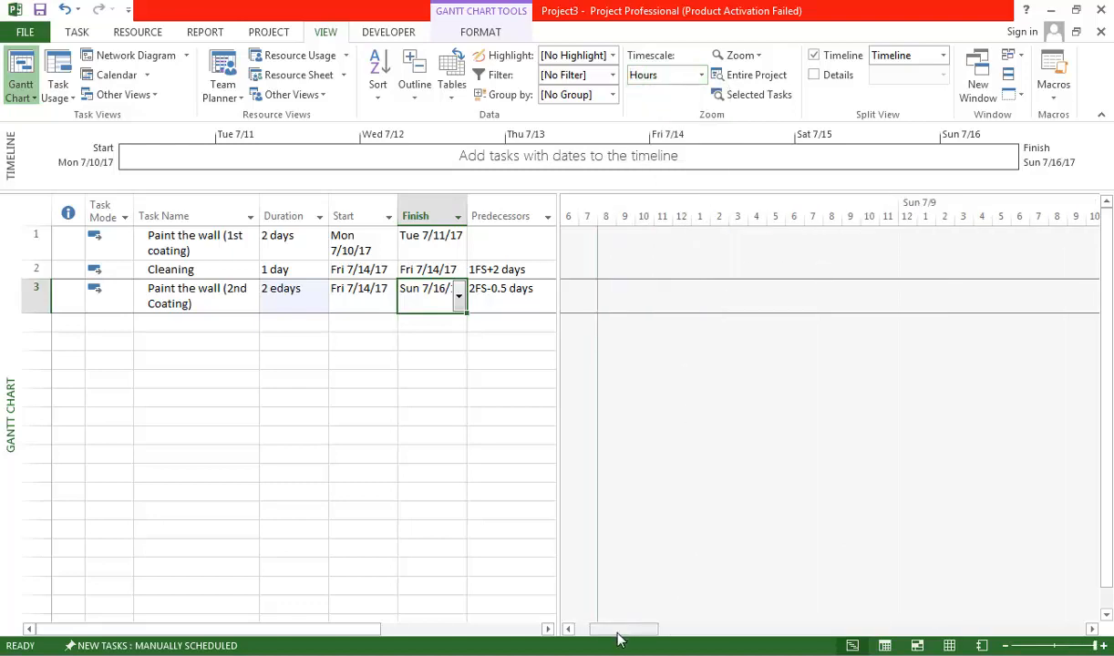
left_click_drag(617, 636, 967, 646)
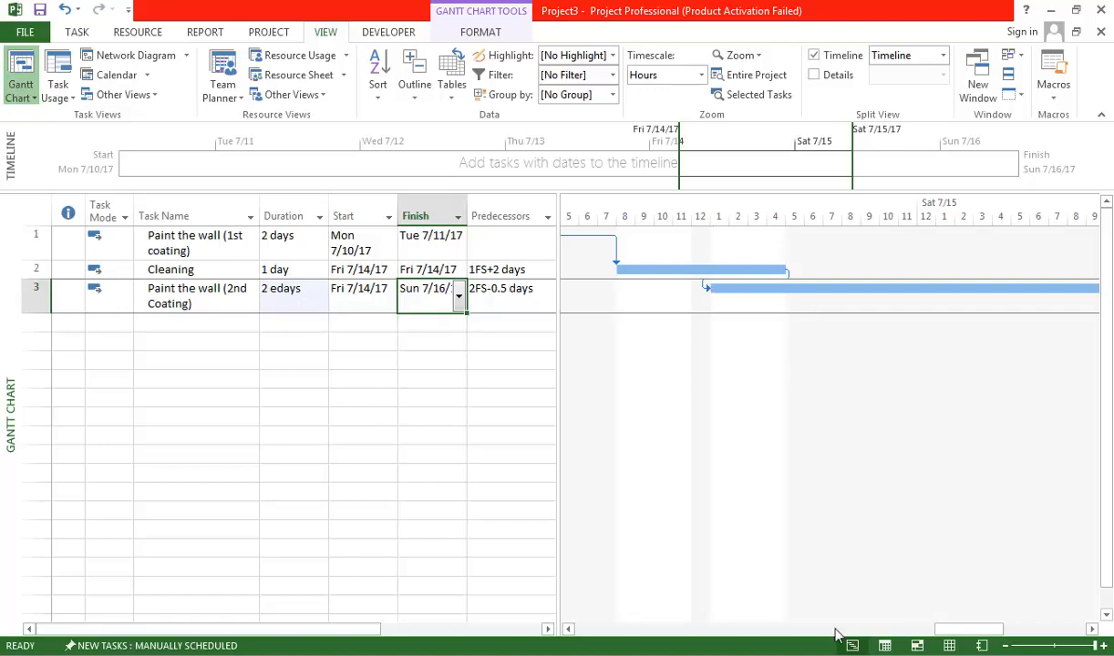
left_click_drag(952, 636, 1041, 638)
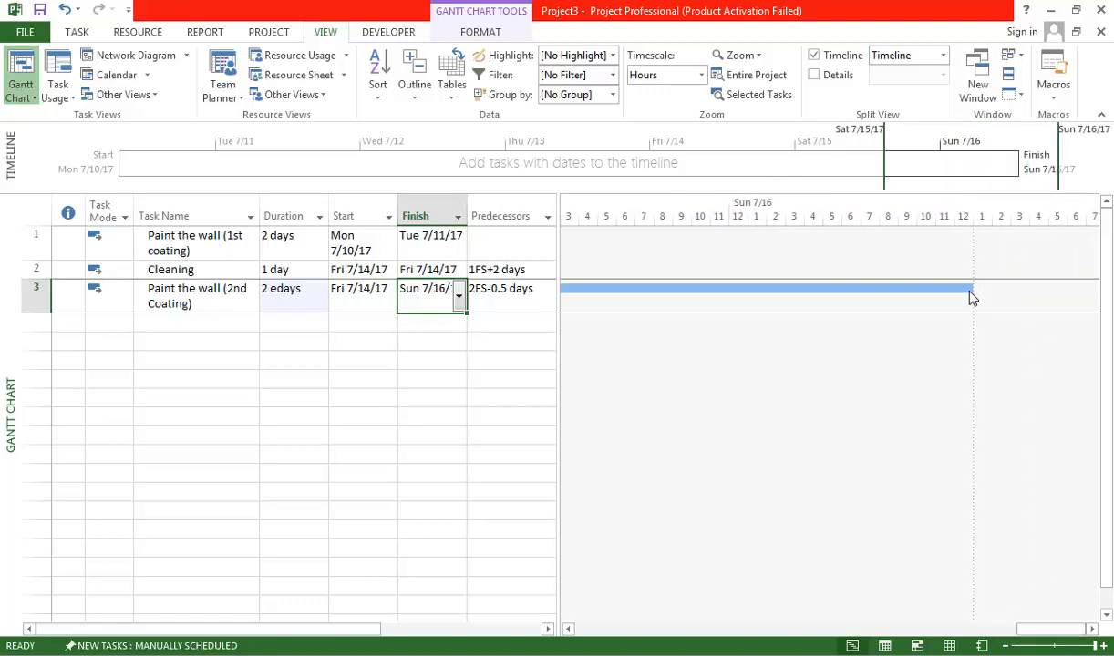
left_click(441, 275)
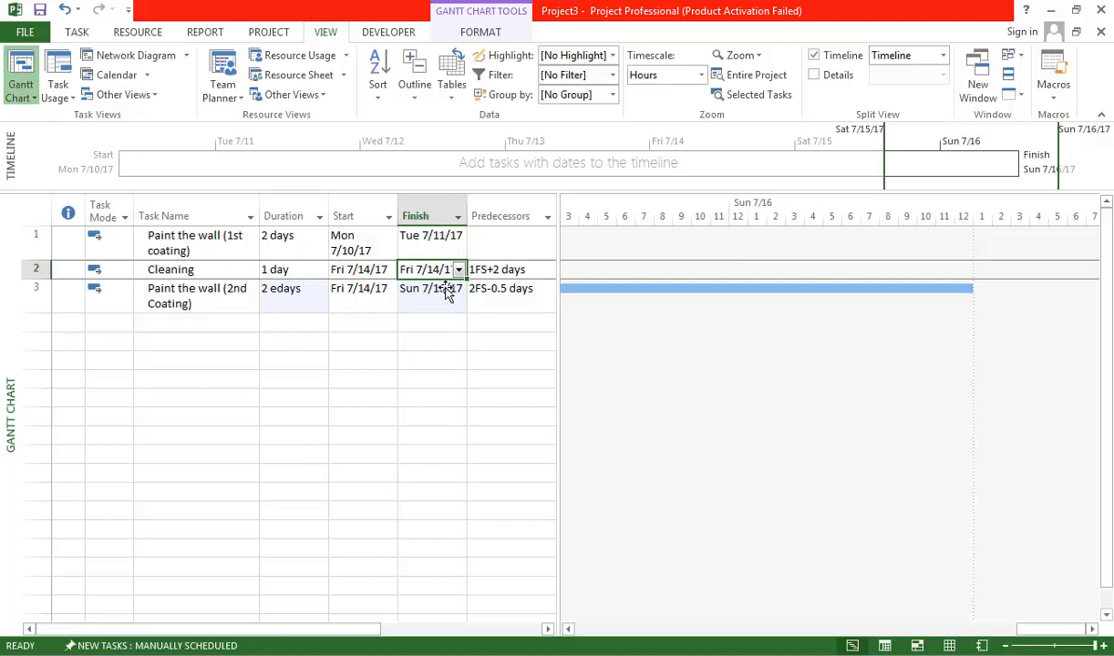
left_click(437, 296)
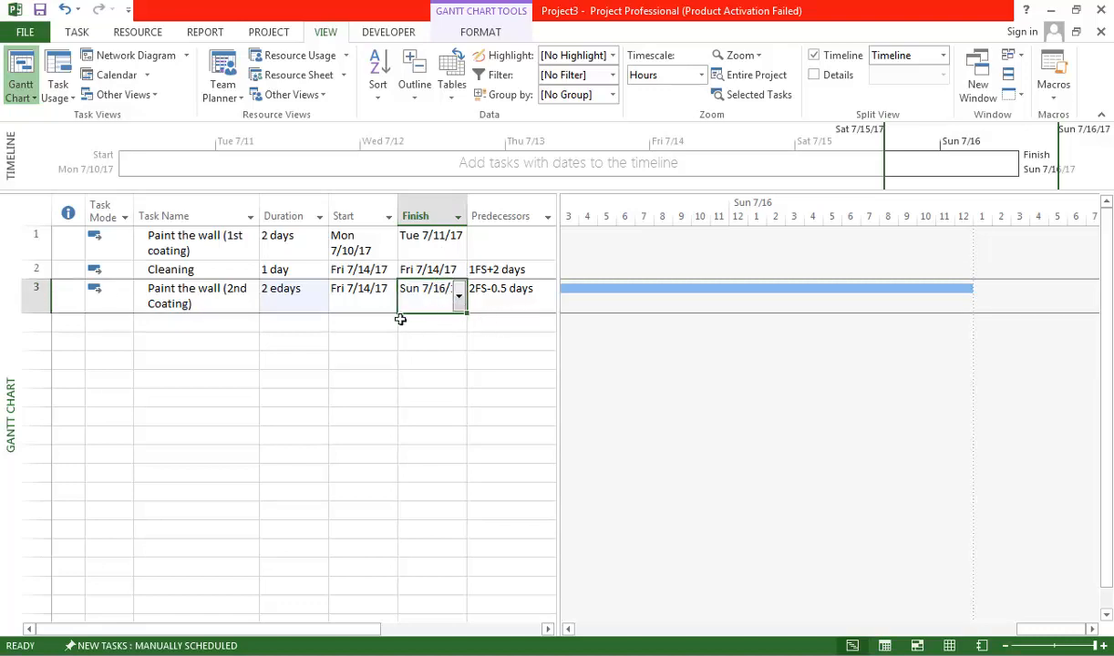
left_click(358, 294)
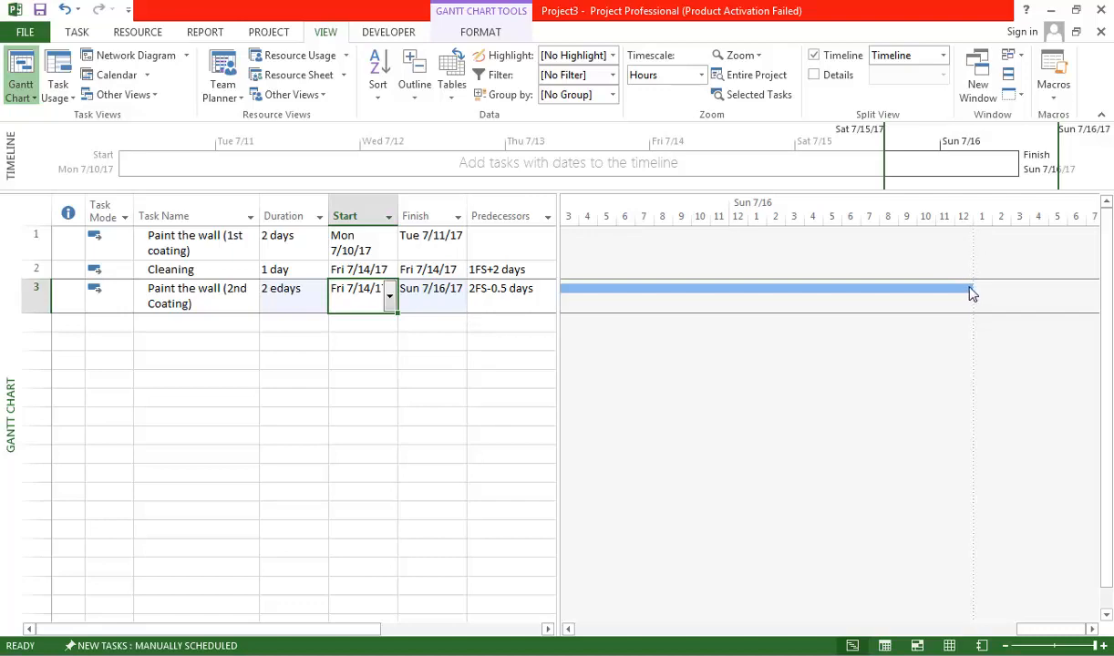
left_click(700, 75)
left_click(649, 128)
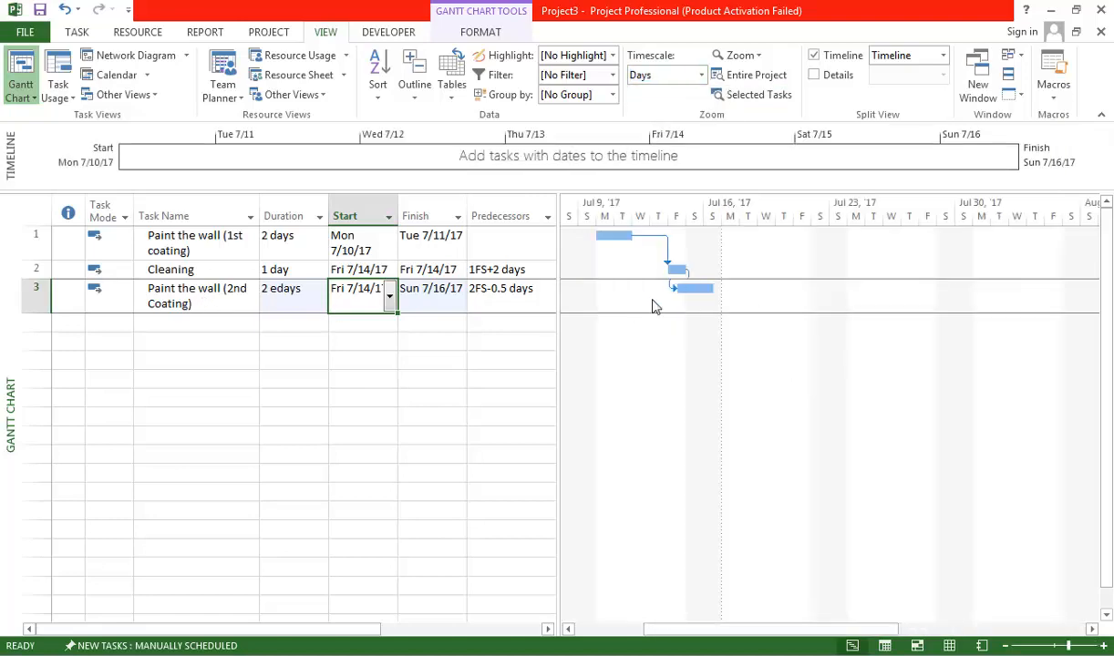
Step: Switch to Notepad and read the step4 notes on the painter's hourly pay and the 5ltr paint cost resource, returning to Microsoft Project
left_click(191, 306)
key("alt+Tab")
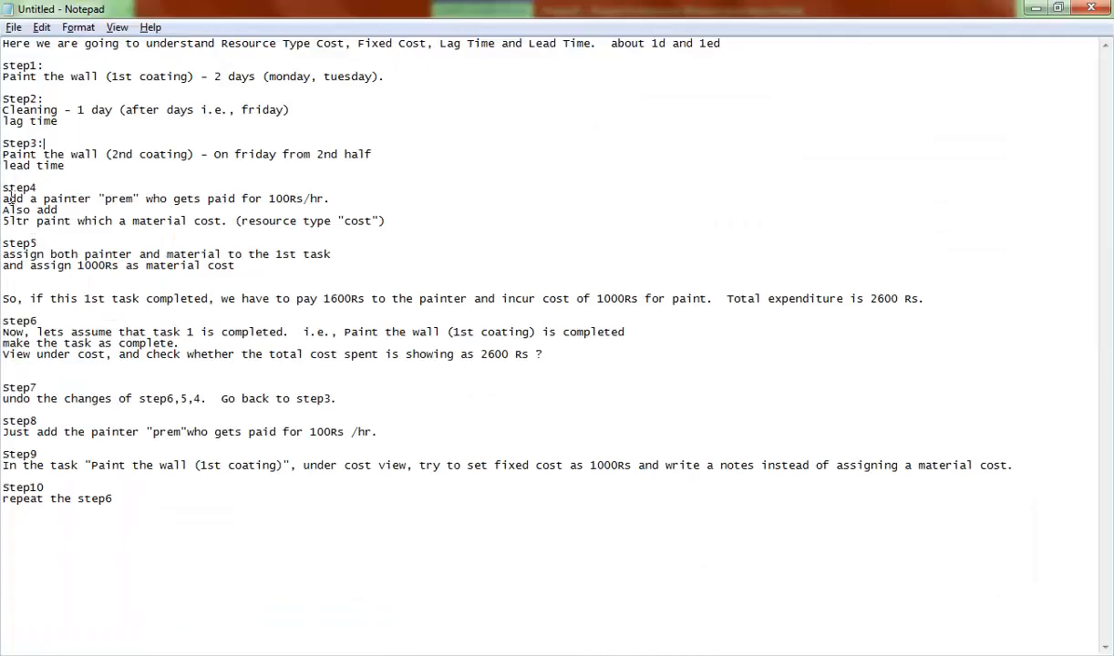
left_click_drag(3, 188, 347, 206)
left_click(61, 210)
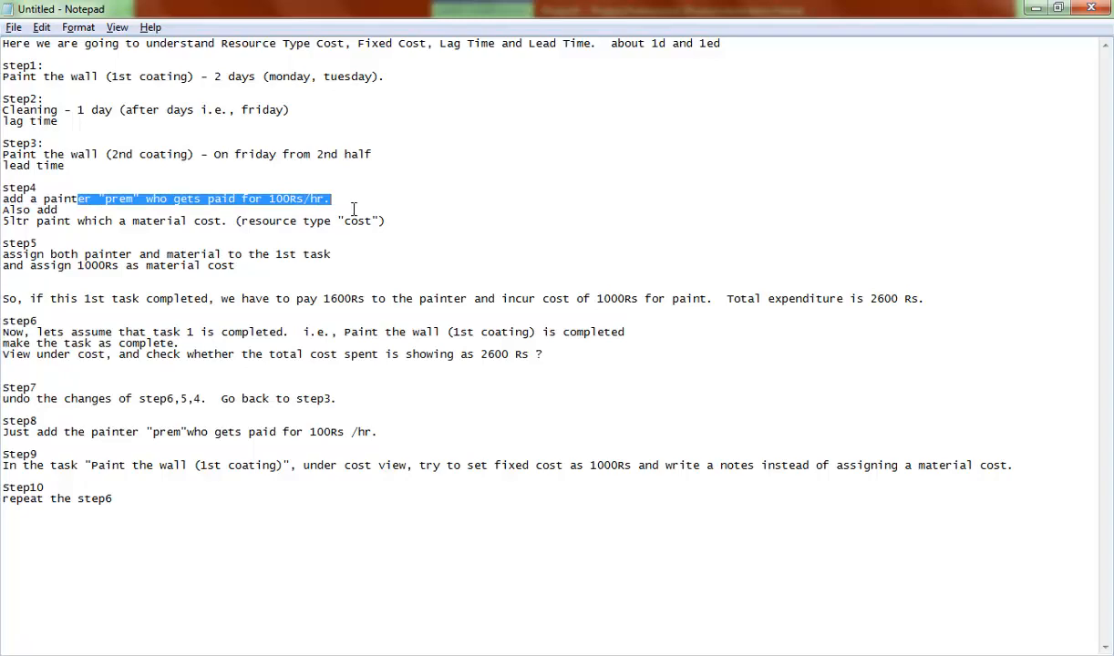
left_click(303, 207)
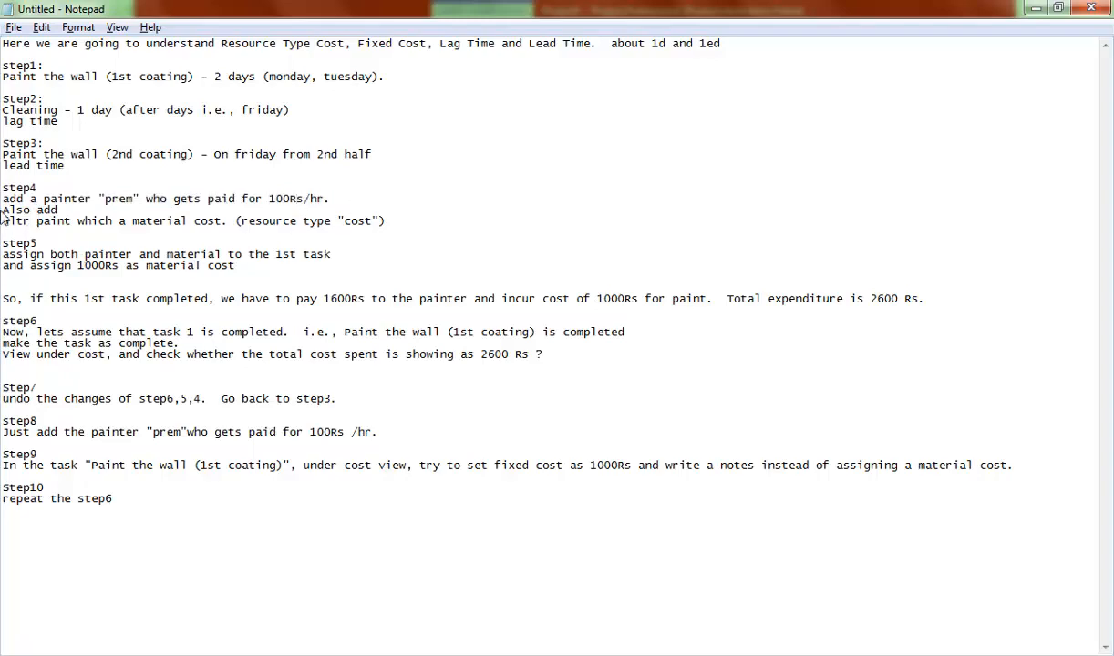
left_click_drag(4, 210, 97, 226)
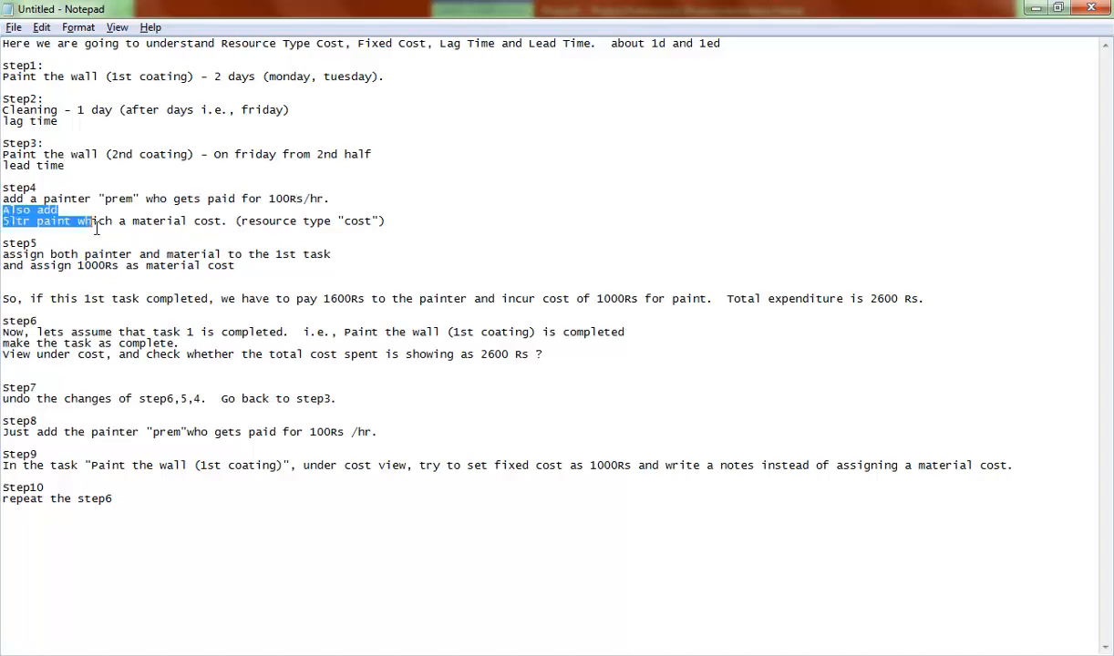
left_click_drag(3, 221, 422, 230)
left_click(394, 223)
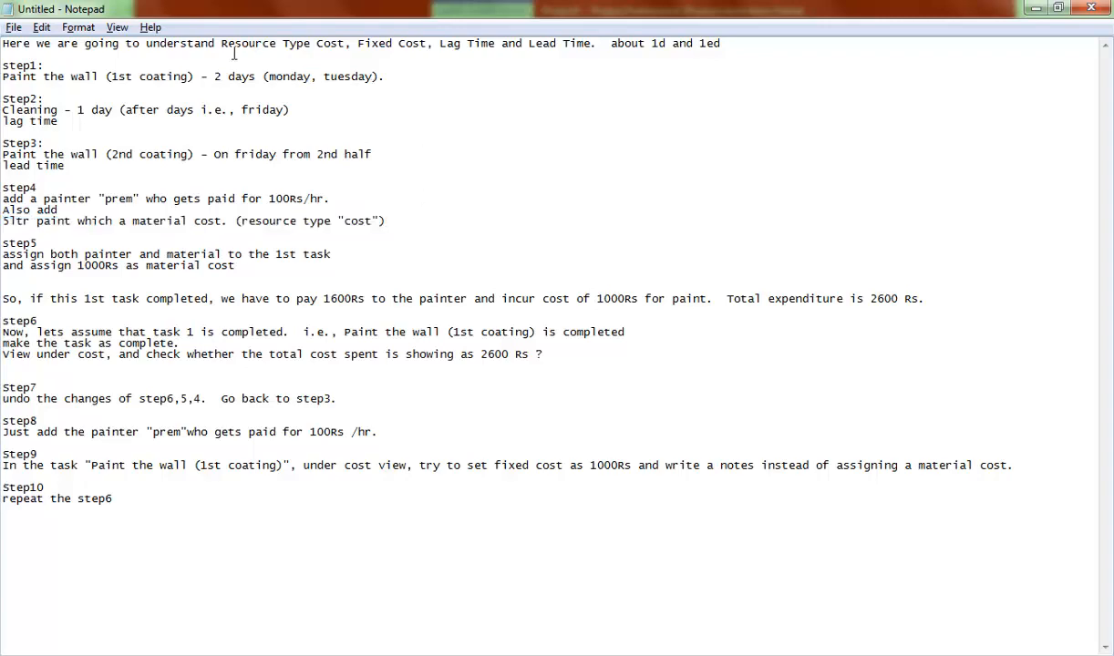
left_click_drag(222, 44, 365, 50)
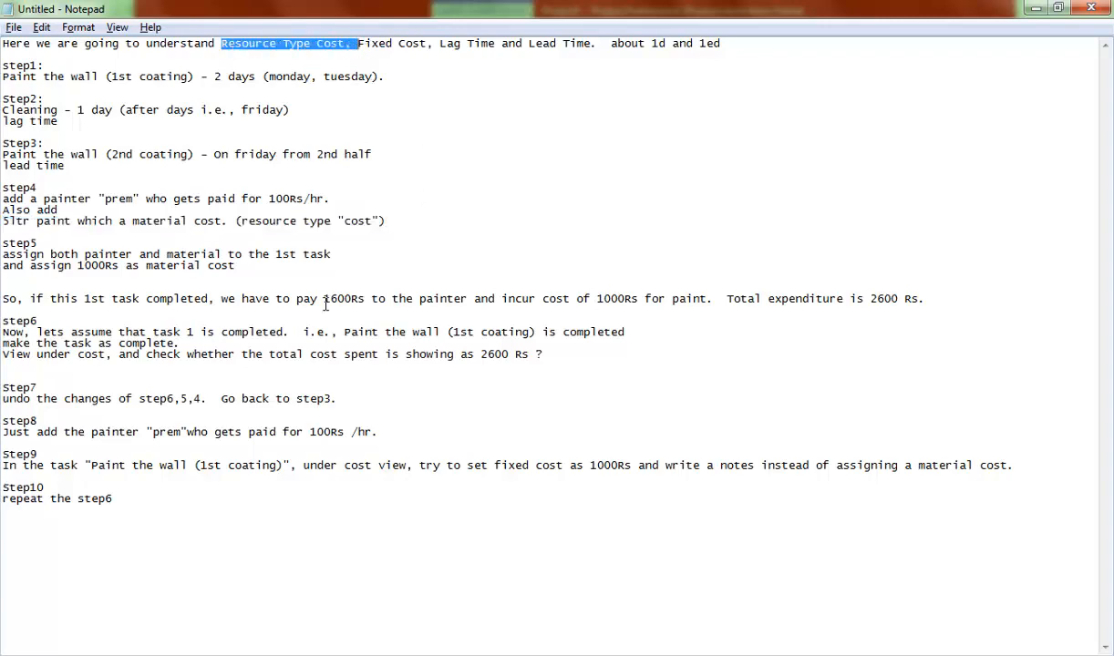
left_click_drag(3, 185, 435, 236)
left_click(571, 245)
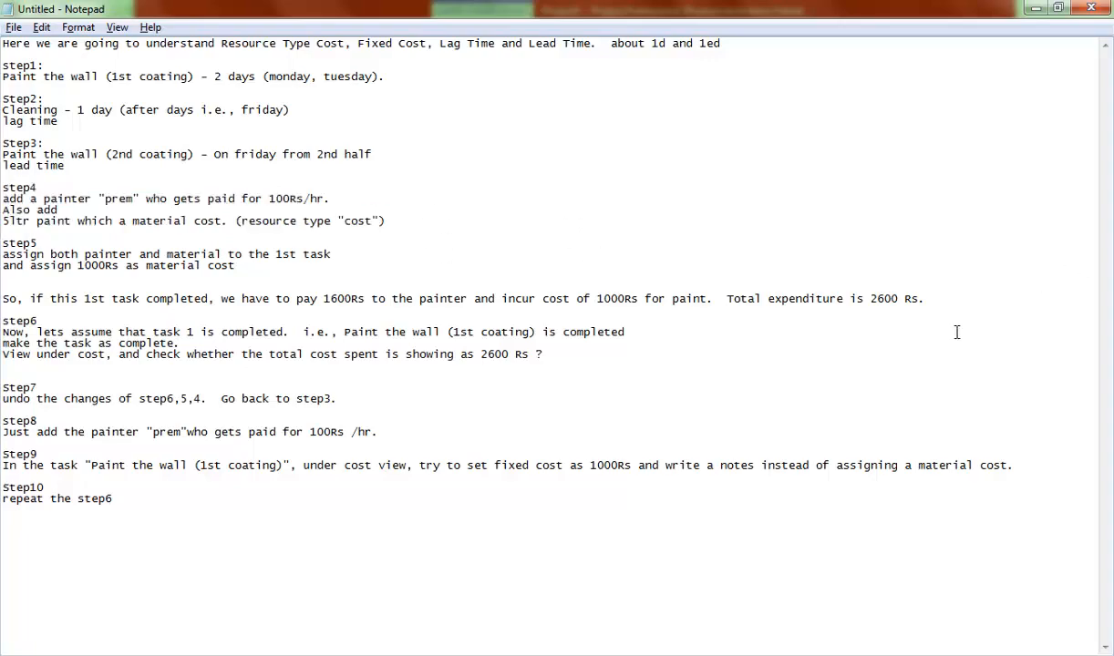
key("alt+Tab")
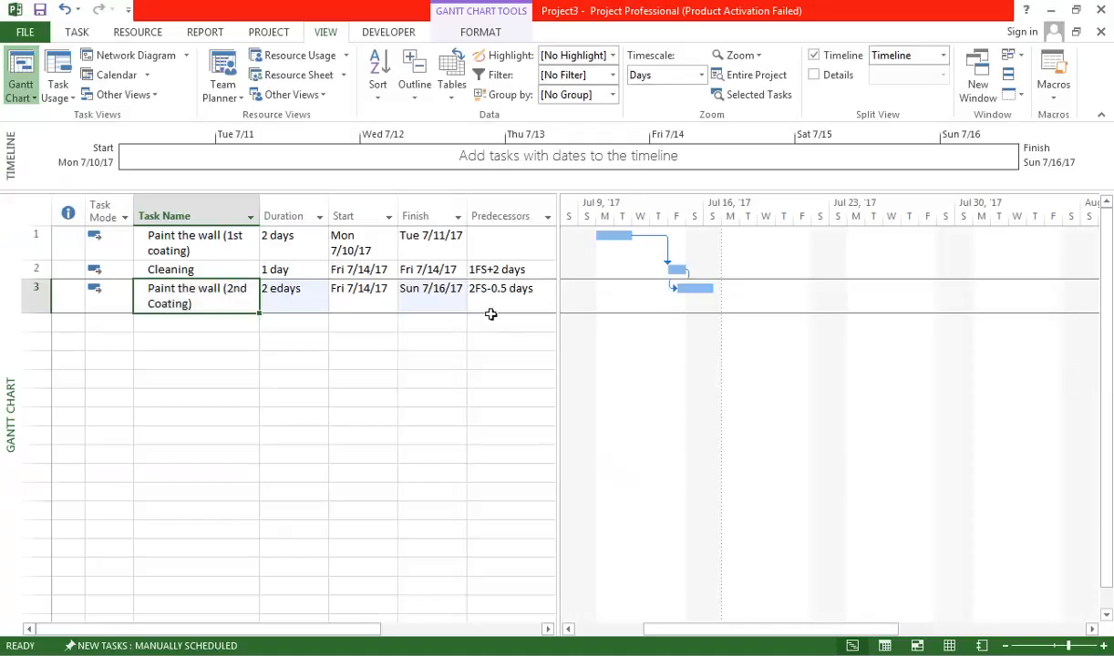
Step: In the Resource Sheet, add the painter named in the step4 notes as a Work resource with a standard rate of 100 per hour
left_click(296, 80)
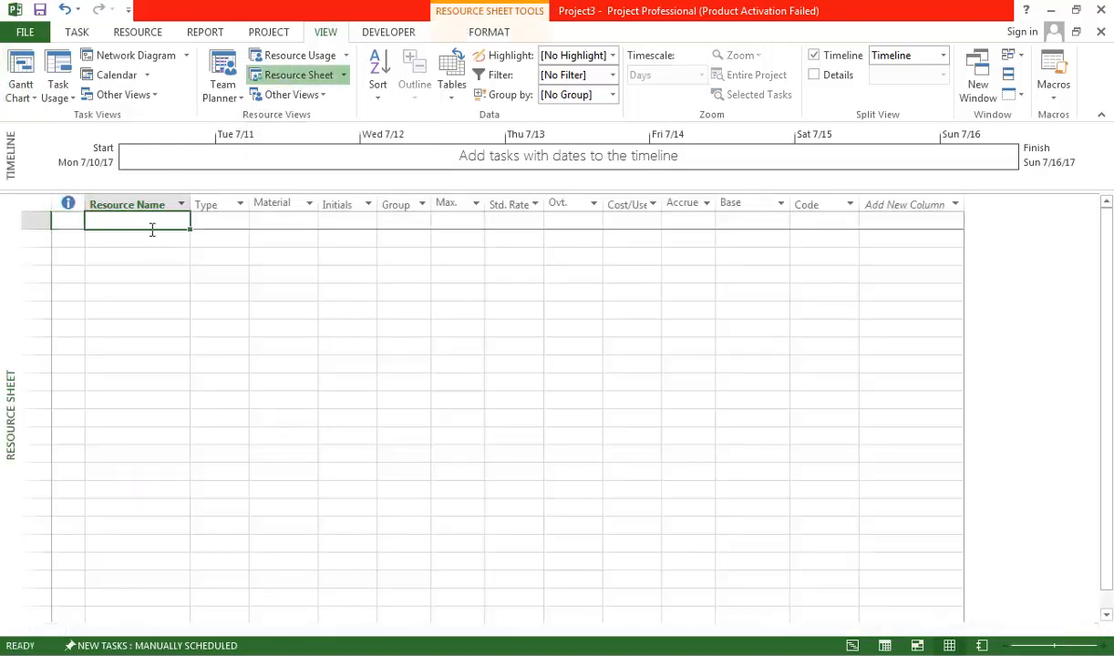
type("Prem")
key("Tab")
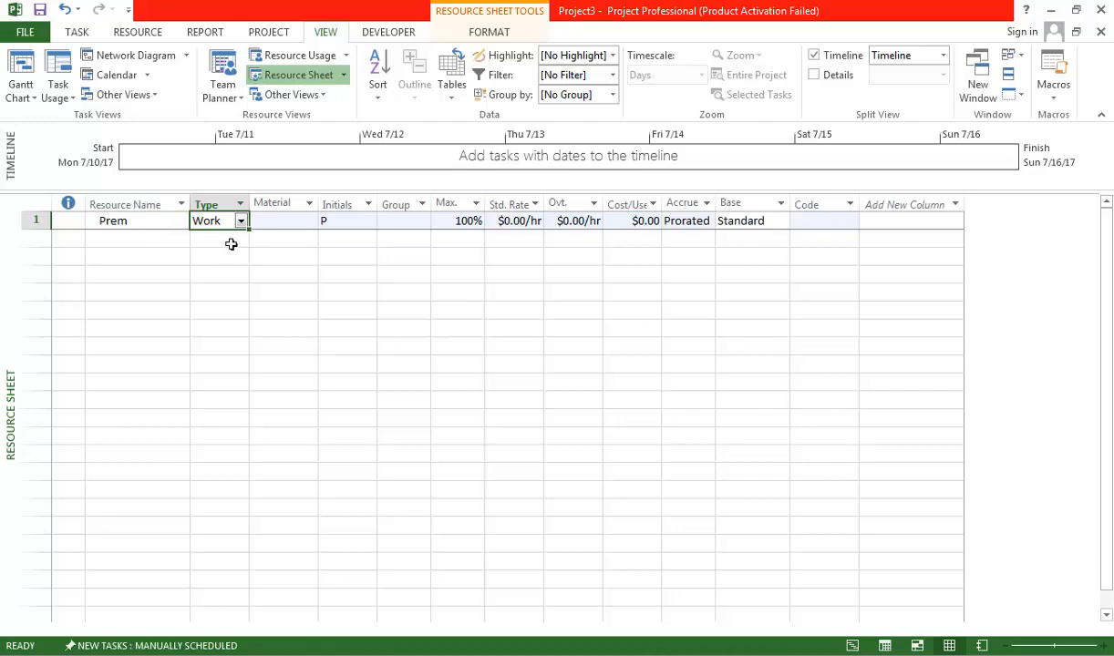
left_click(518, 226)
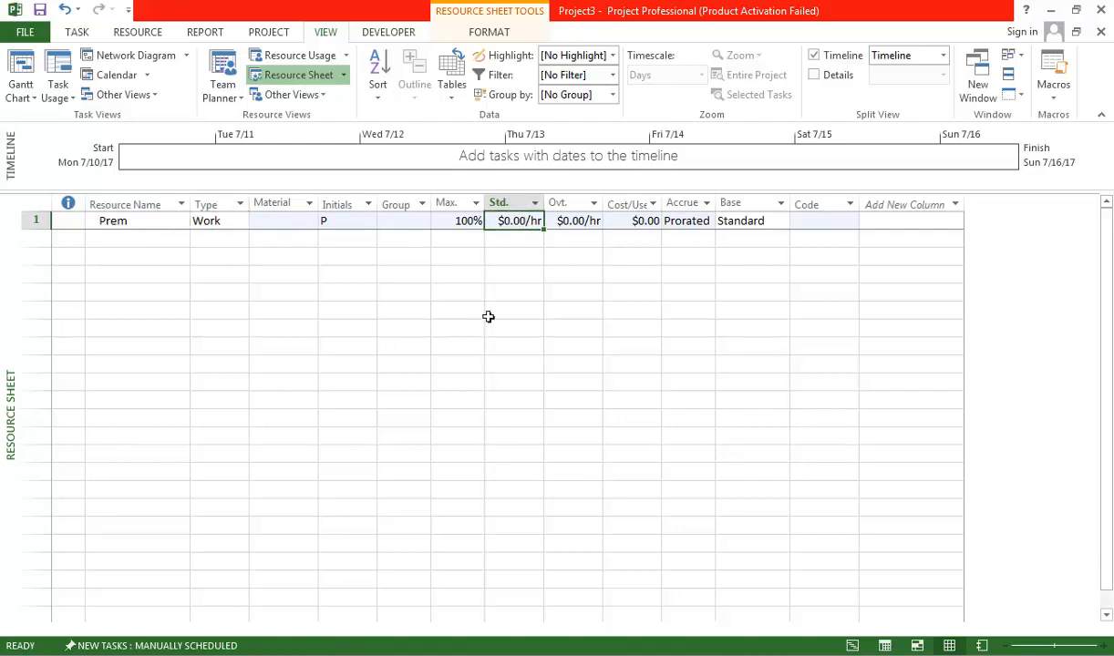
type("100")
key("Return")
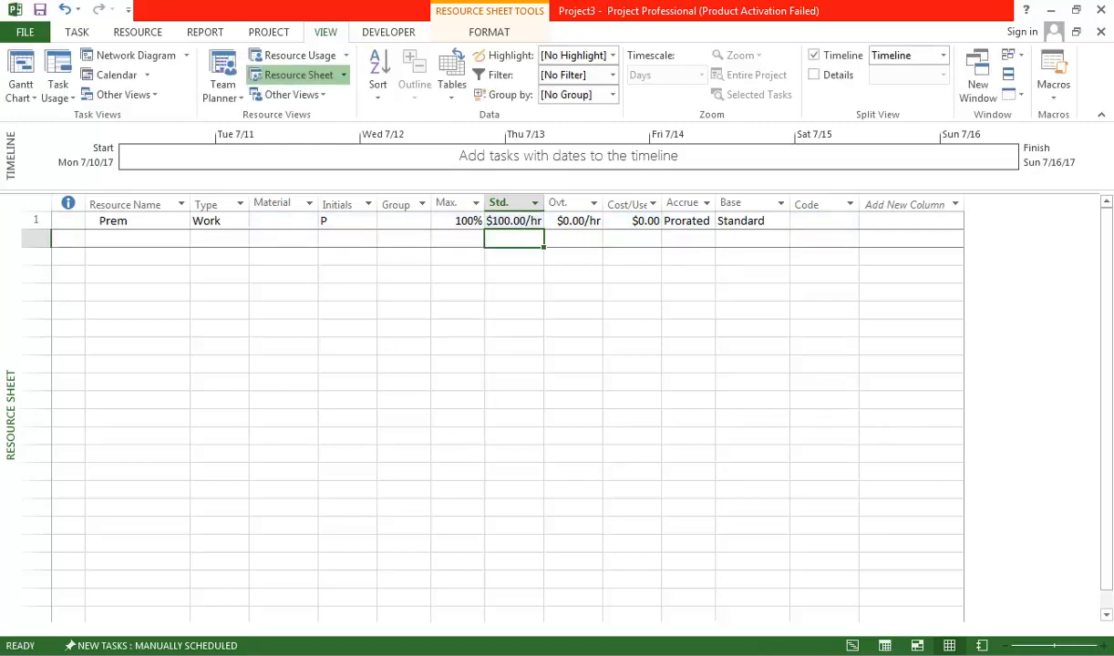
Step: Set the project's currency to INR in the display options and widen the Std. Rate column to fit the full rate
left_click(26, 32)
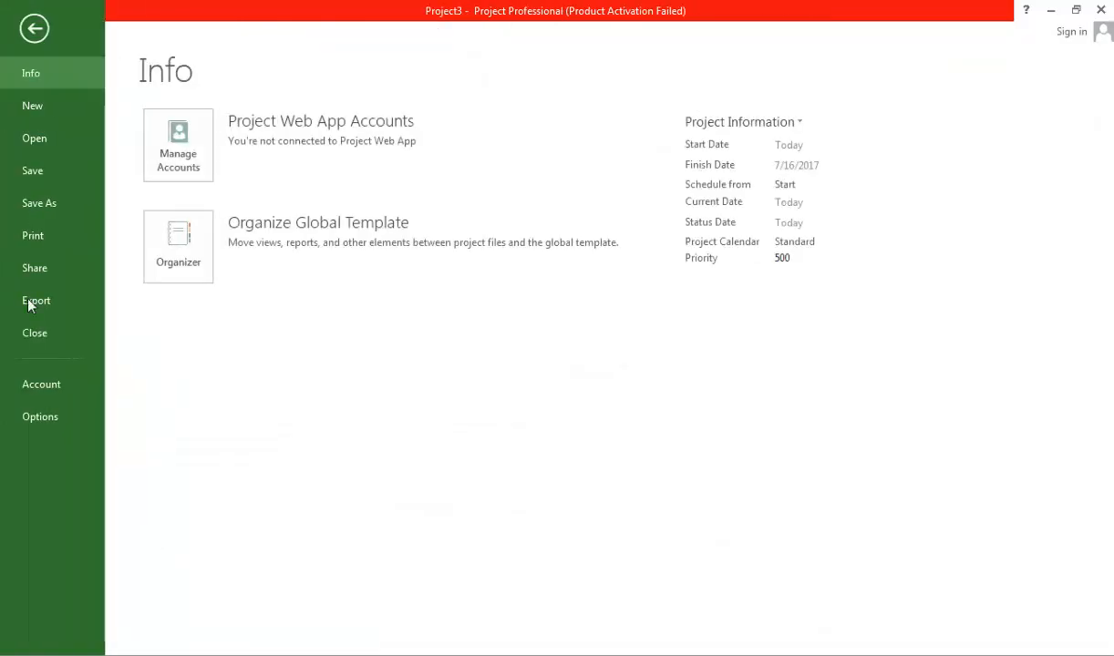
left_click(36, 418)
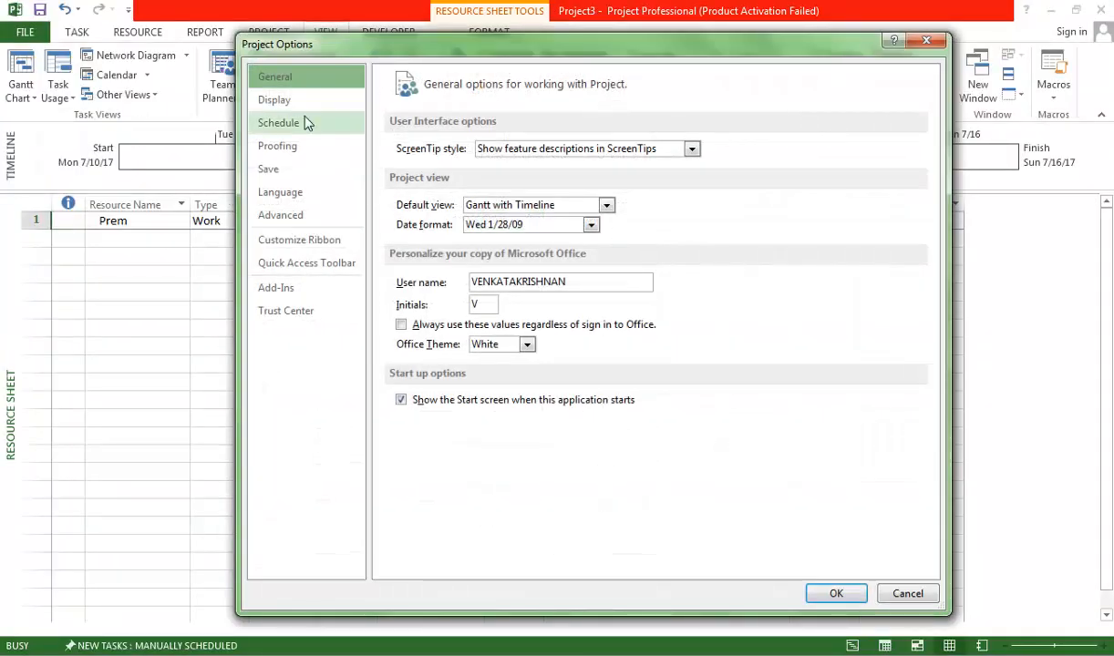
left_click(287, 122)
left_click(275, 100)
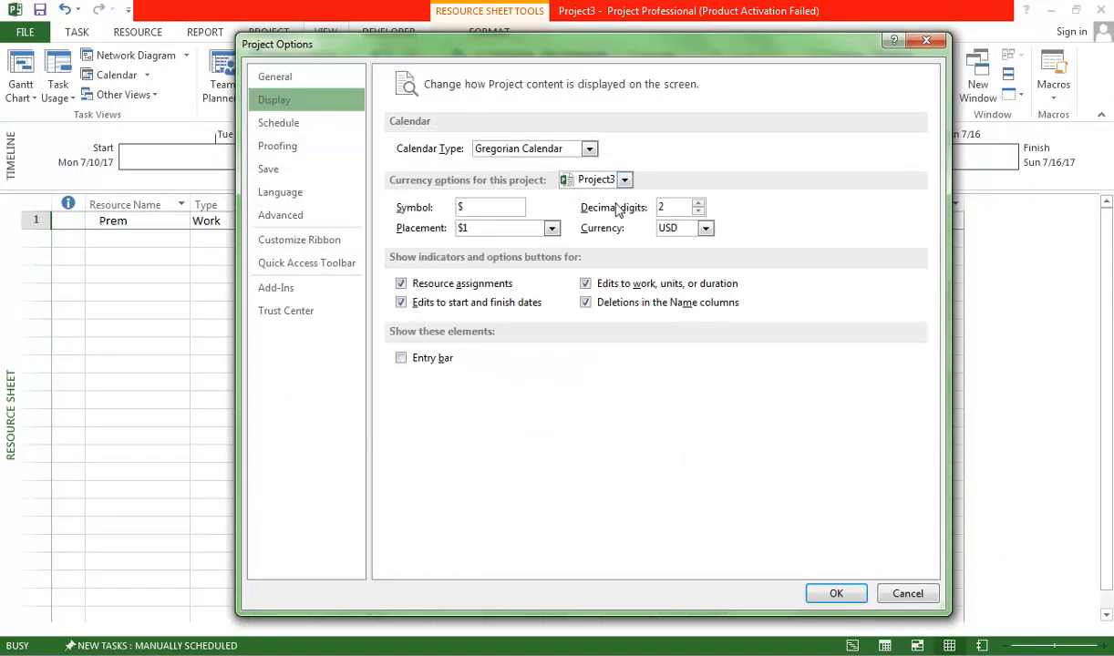
left_click(707, 229)
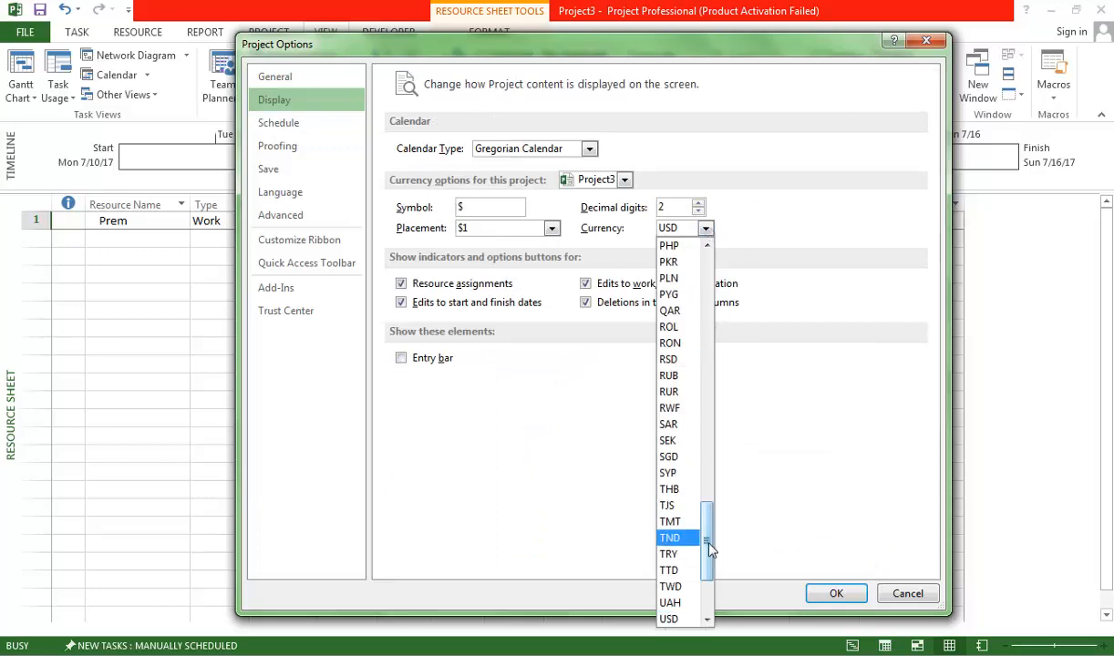
left_click_drag(707, 539, 727, 371)
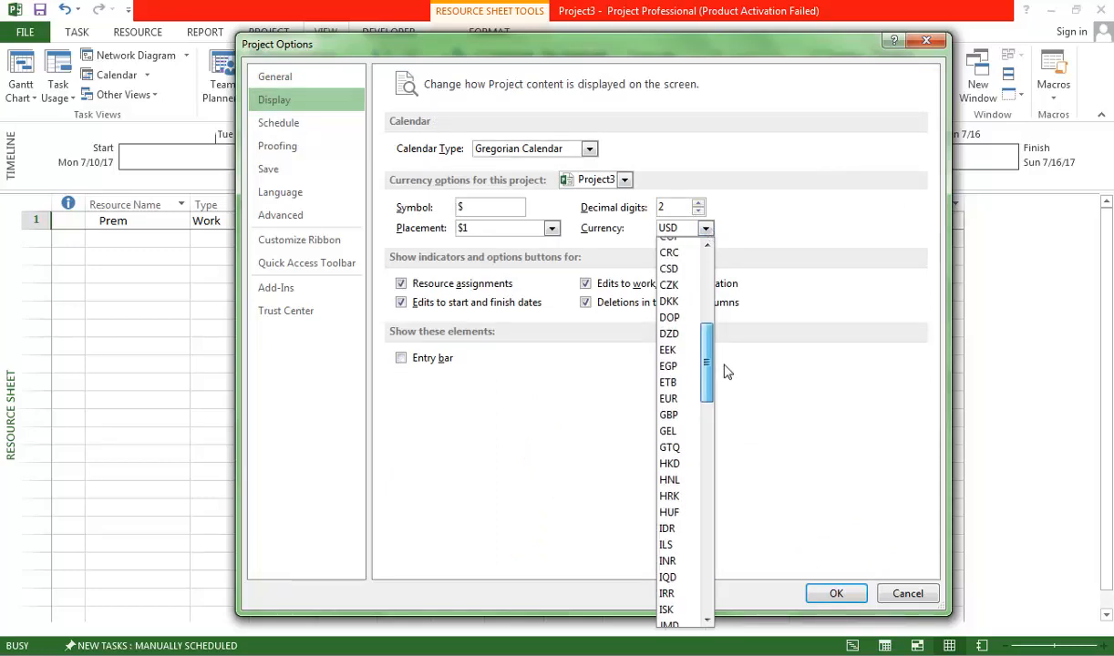
left_click(670, 530)
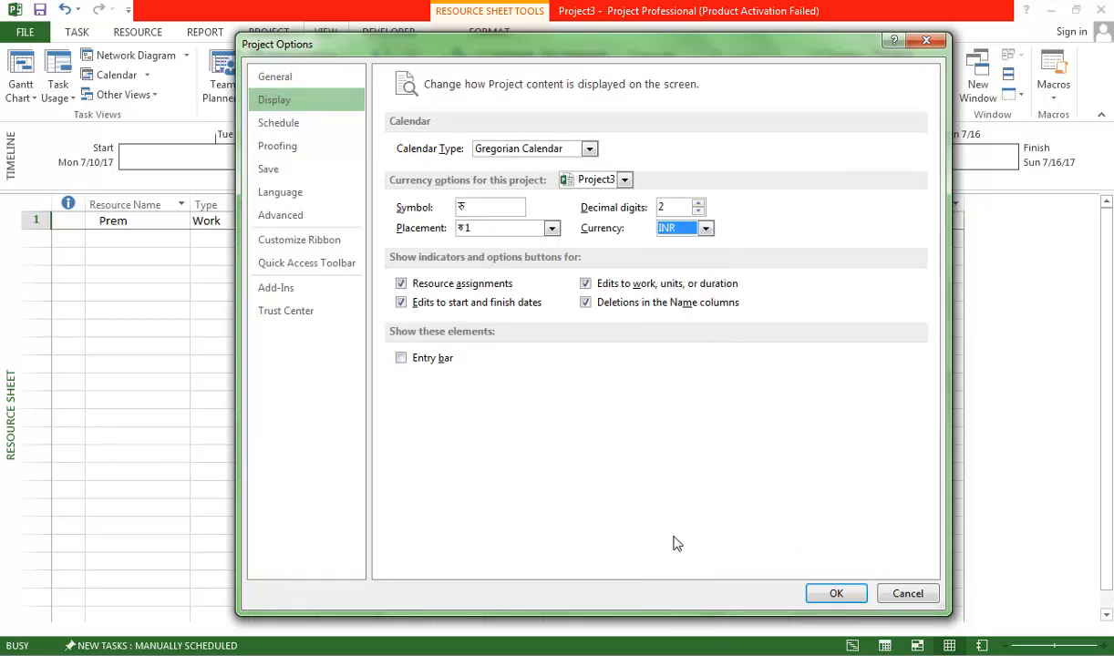
left_click(835, 594)
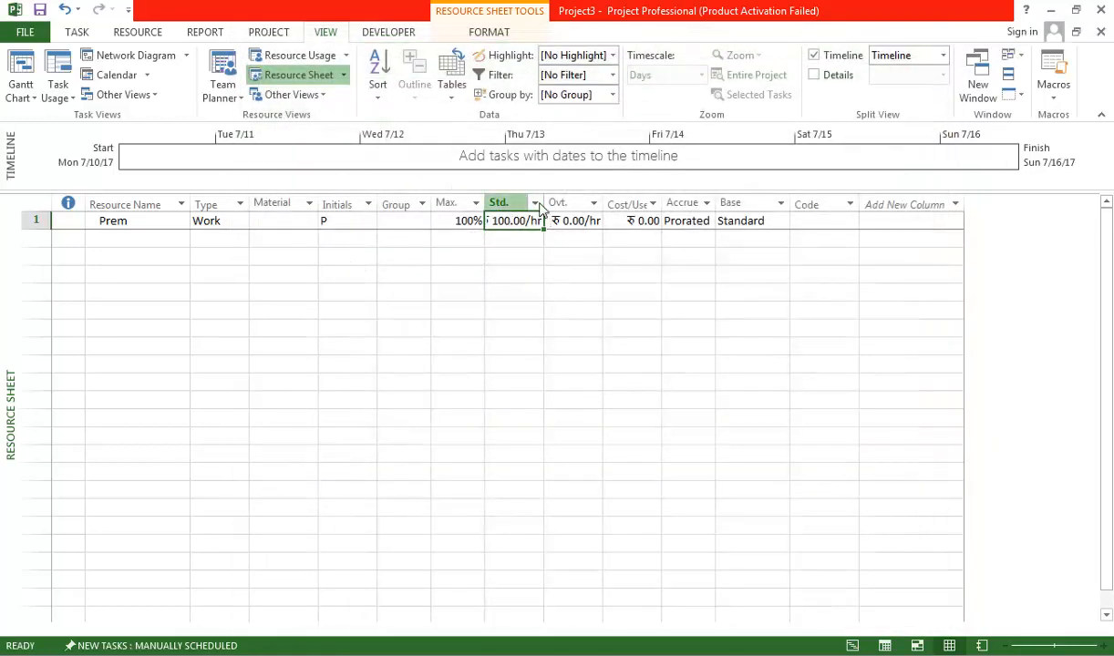
left_click_drag(544, 203, 574, 202)
left_click(571, 316)
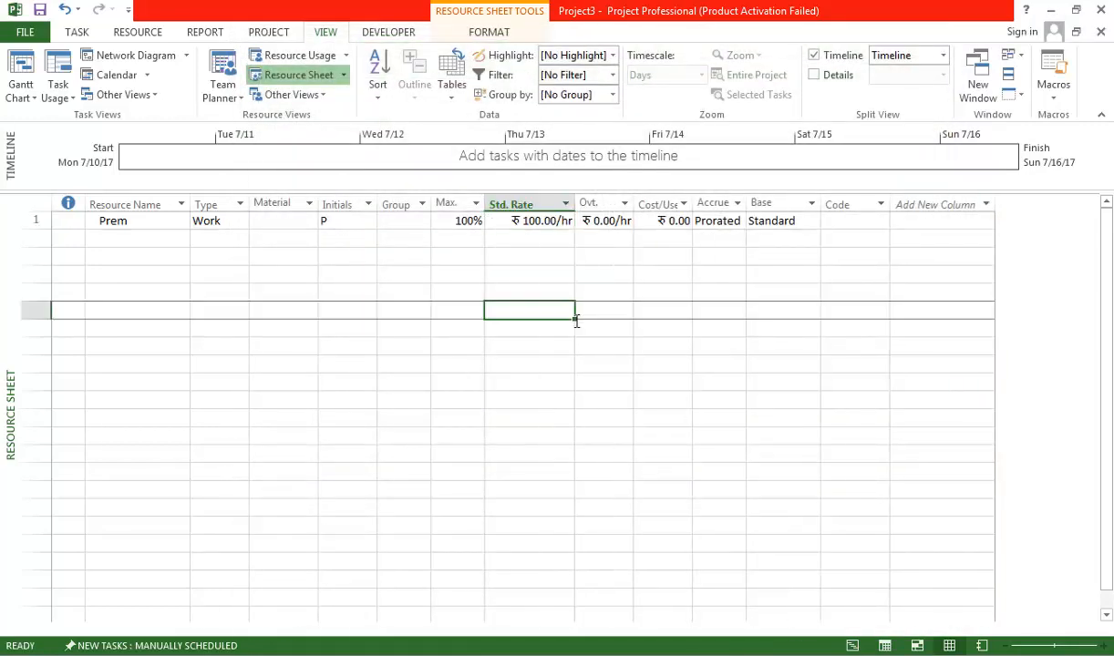
Step: Add a second resource named "5ltr paint" and set its type to Cost
left_click(162, 235)
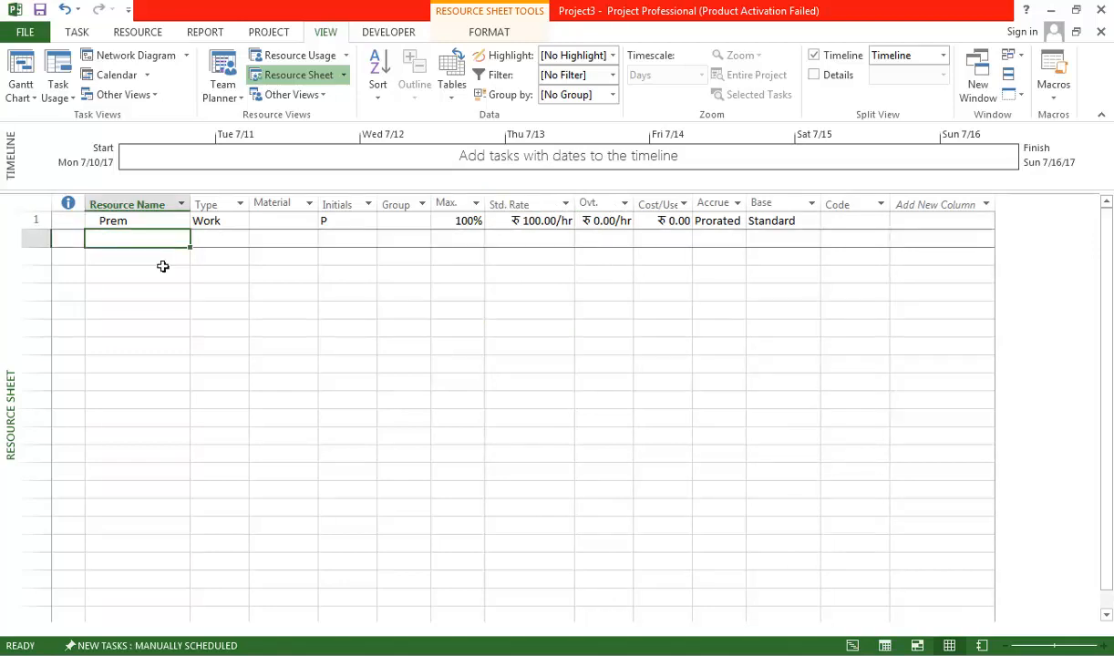
type("5ltr")
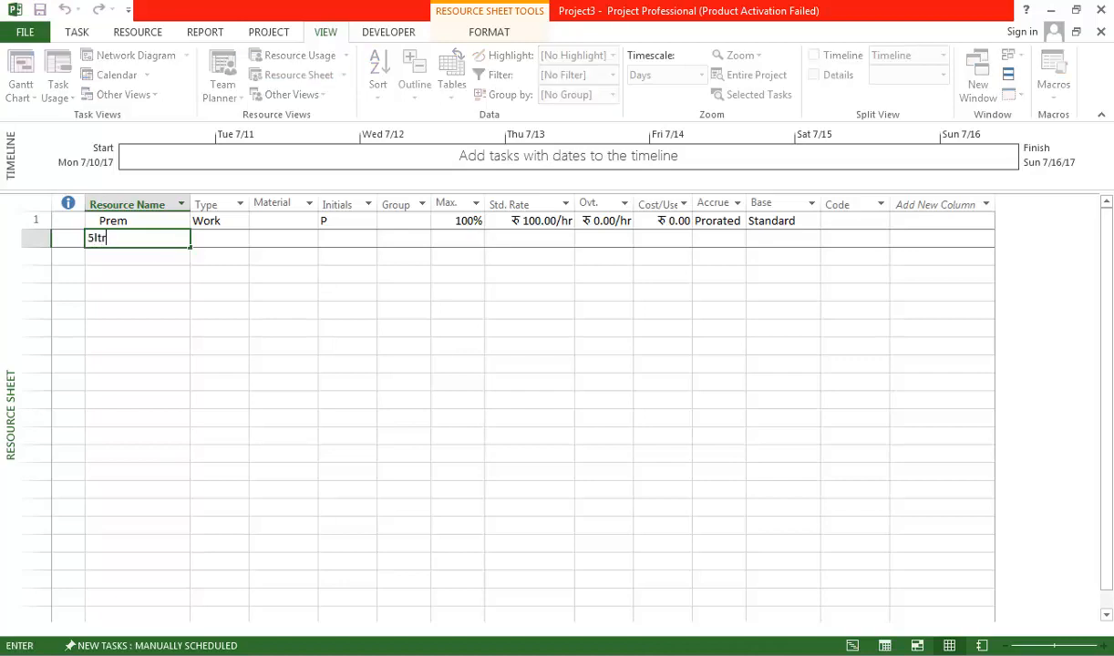
type(" paint")
key("Tab")
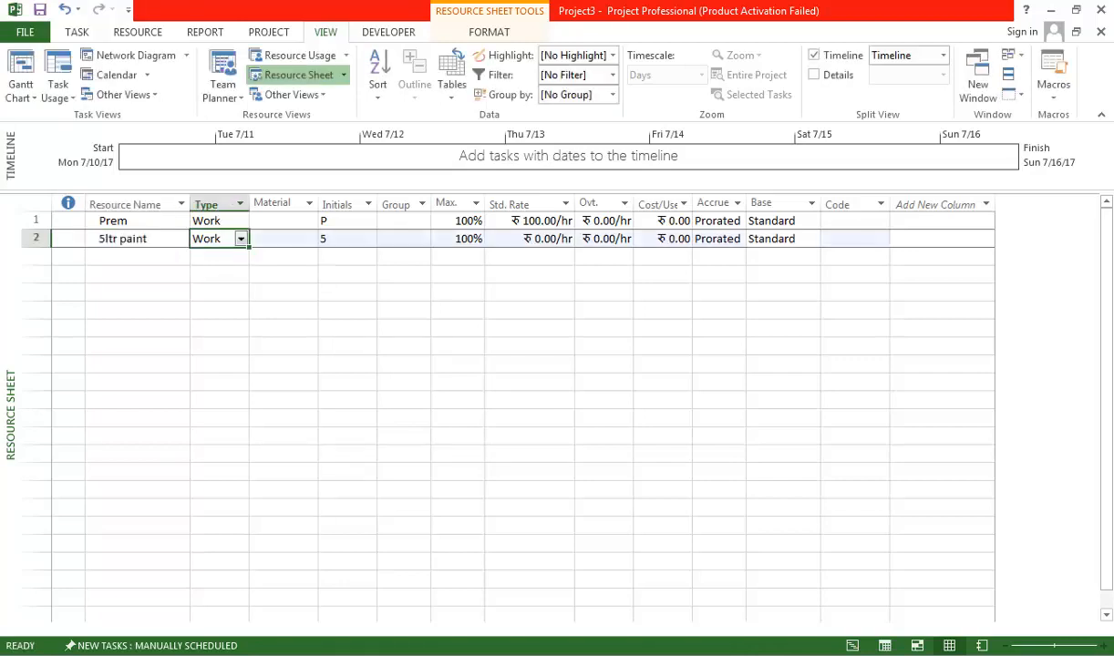
left_click(127, 239)
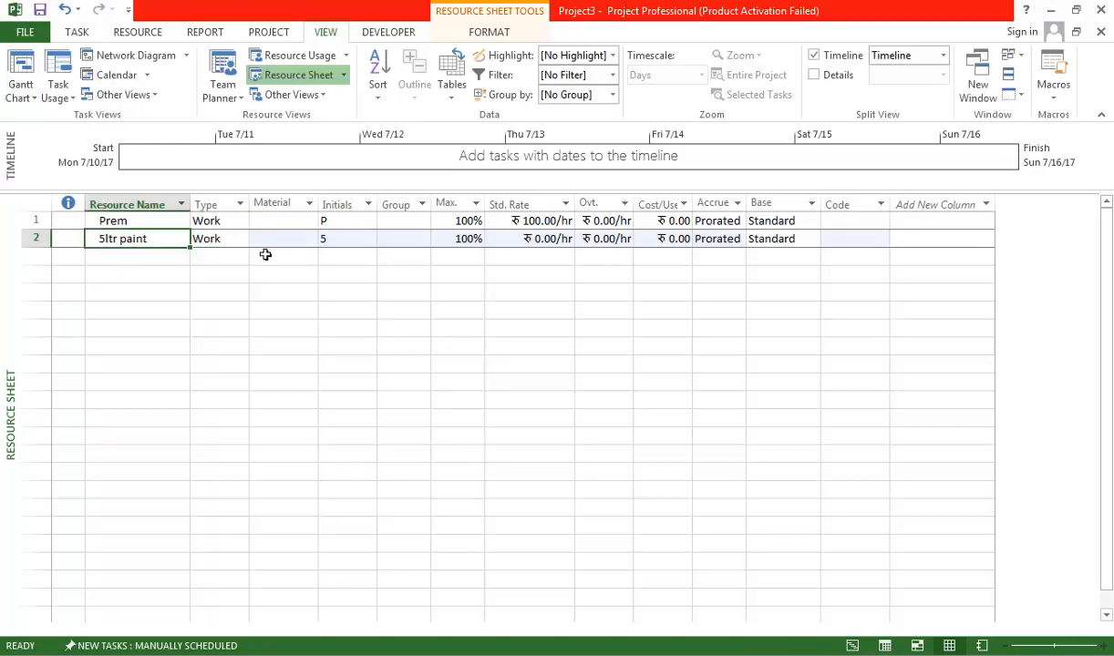
left_click(239, 239)
left_click(241, 239)
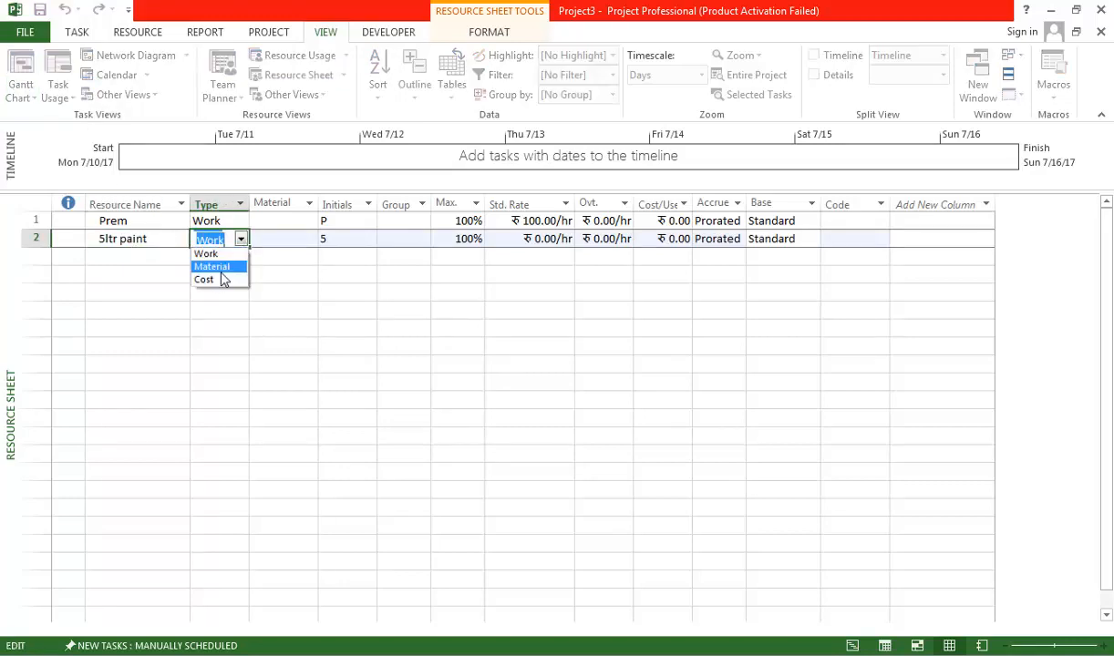
left_click(222, 279)
key("Left")
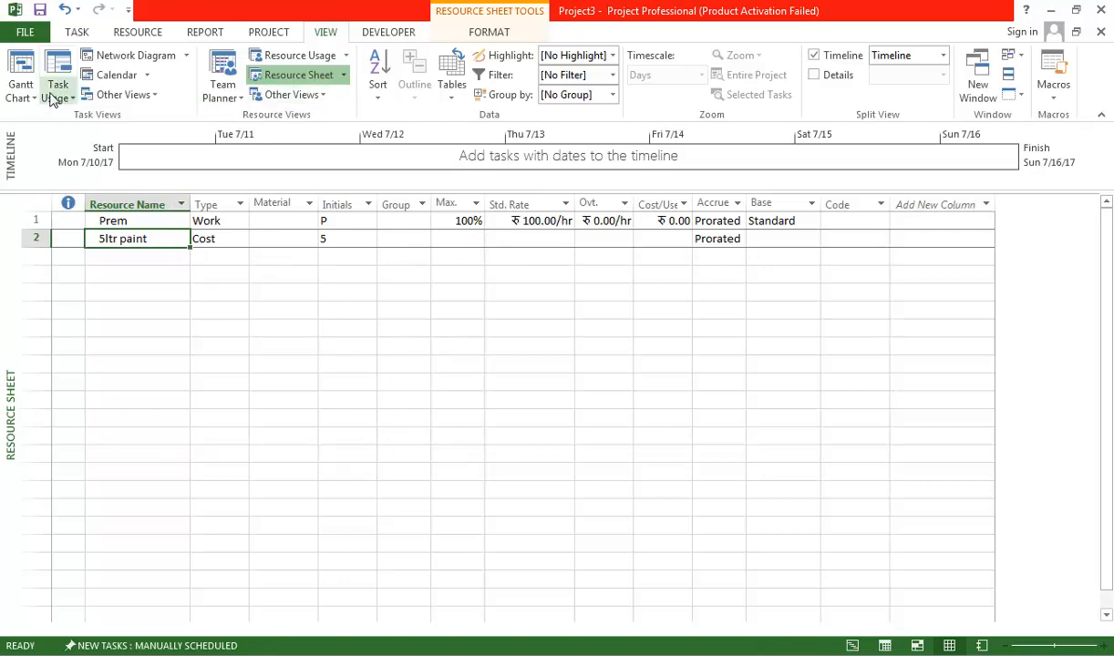
Step: Show the Gantt Chart, then switch to Notepad and replace "material" with "cost" in step5's line about assigning to the 1st task
left_click(20, 66)
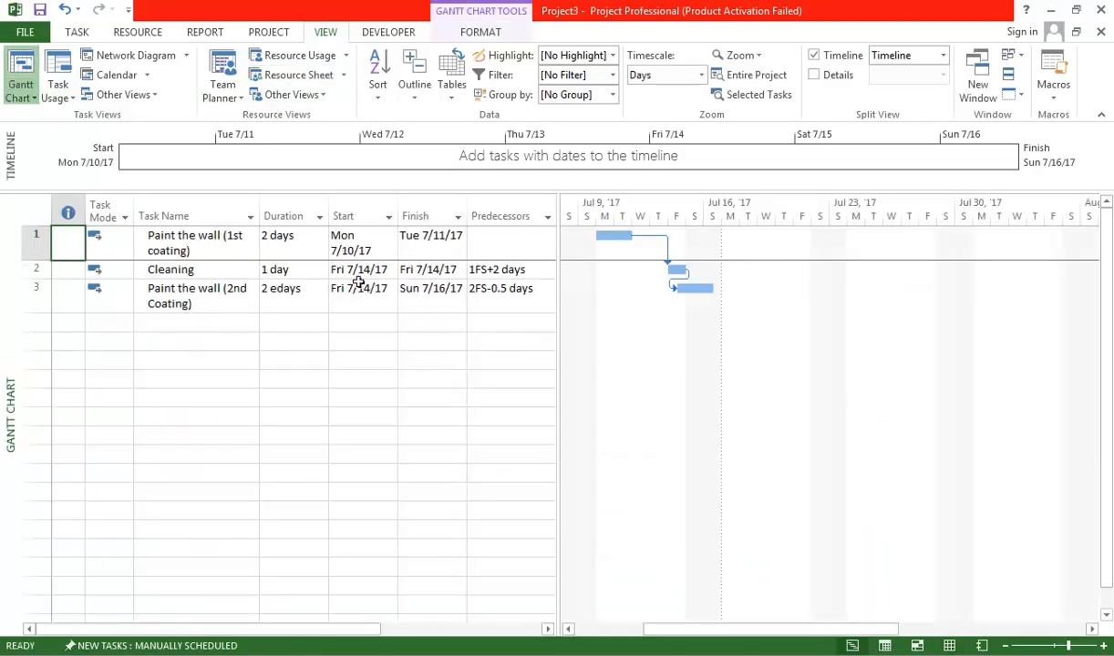
key("alt+Tab")
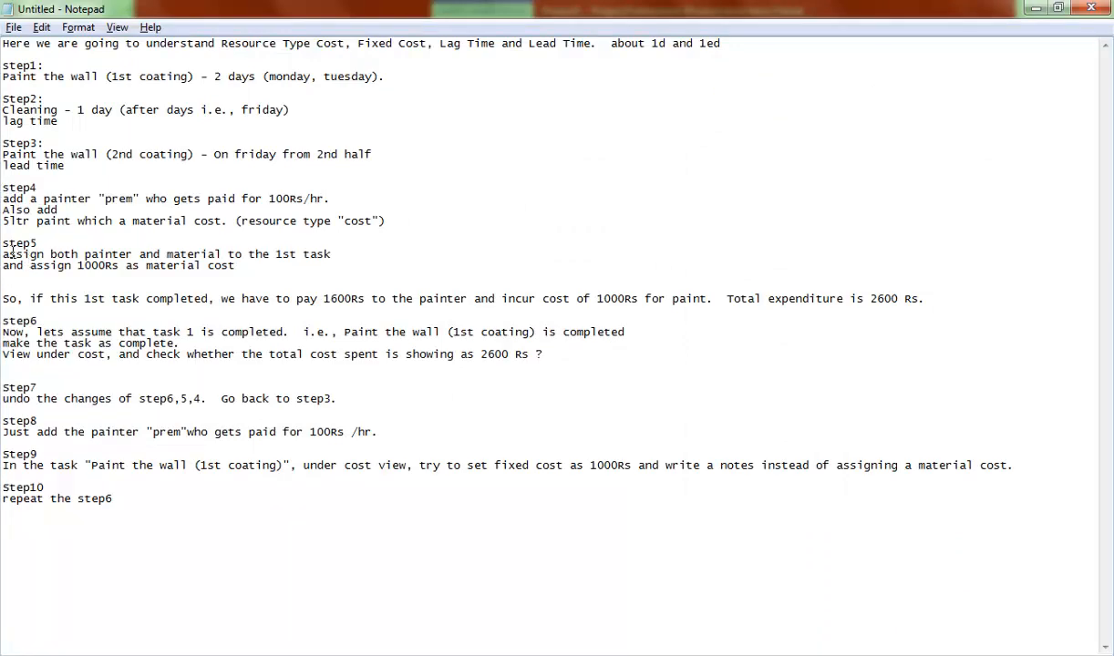
left_click_drag(4, 241, 96, 276)
left_click(59, 287)
double_click(199, 256)
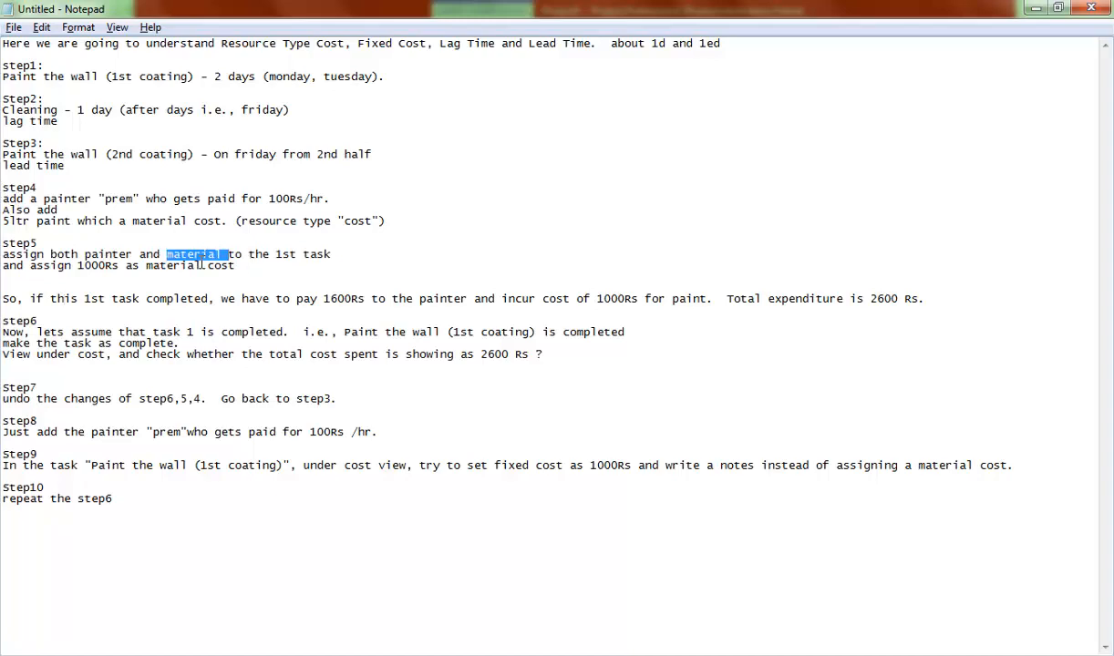
type("cost")
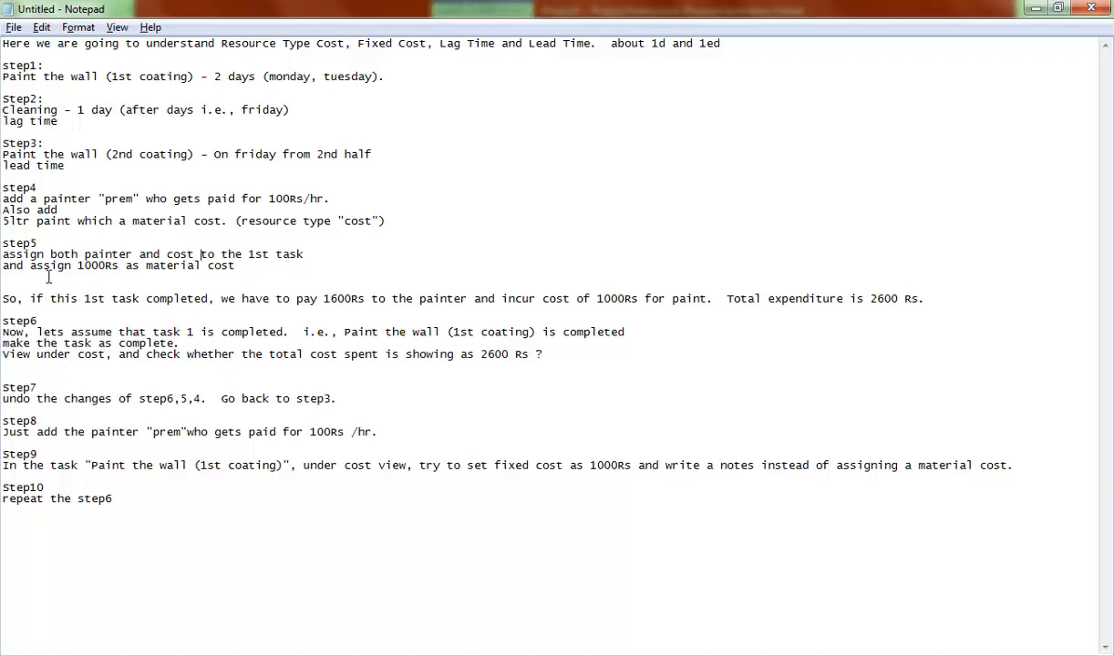
Step: Review the step5 assignment notes and the 5ltr paint entry, and back in Microsoft Project select the "Paint the wall (1st coating)" task
left_click_drag(31, 271, 247, 274)
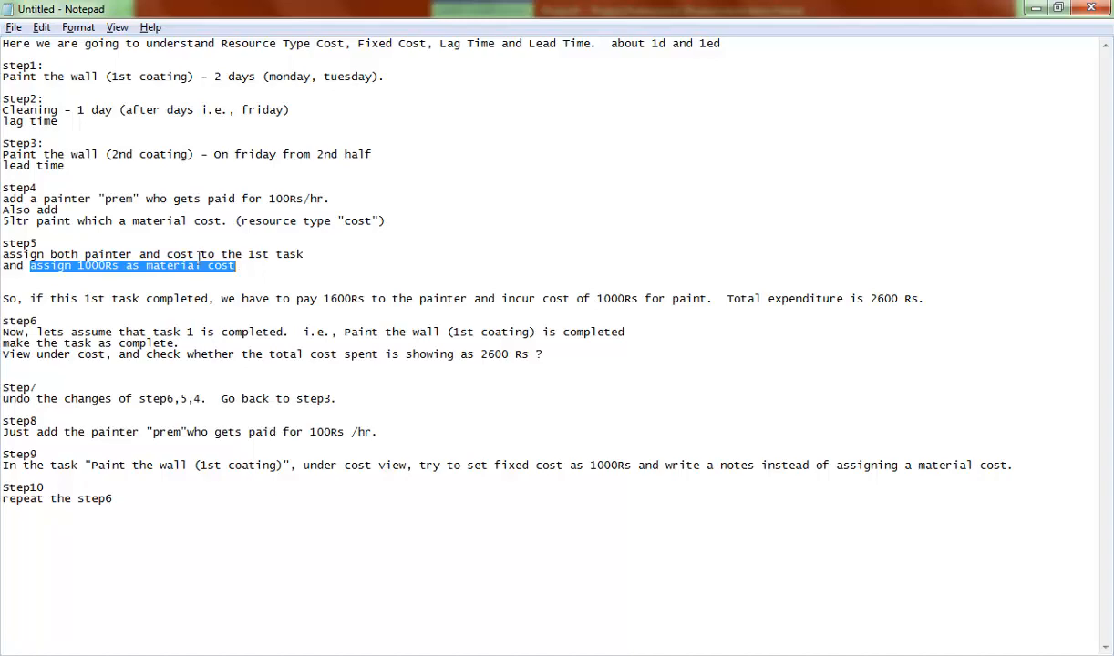
left_click_drag(75, 226, 13, 228)
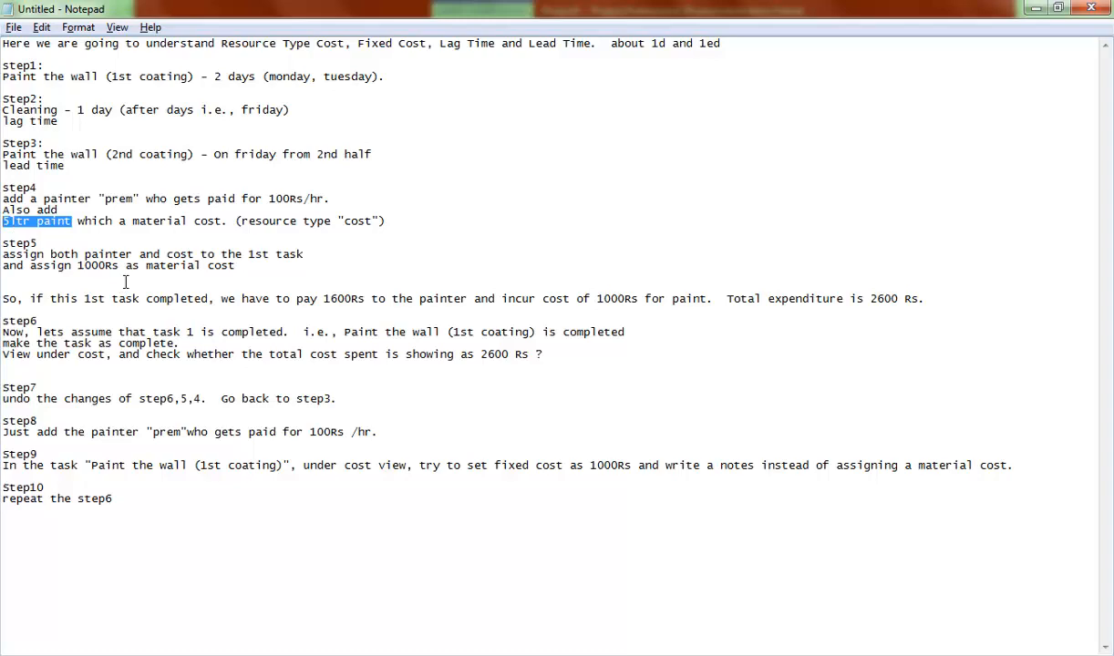
left_click_drag(247, 268, 4, 245)
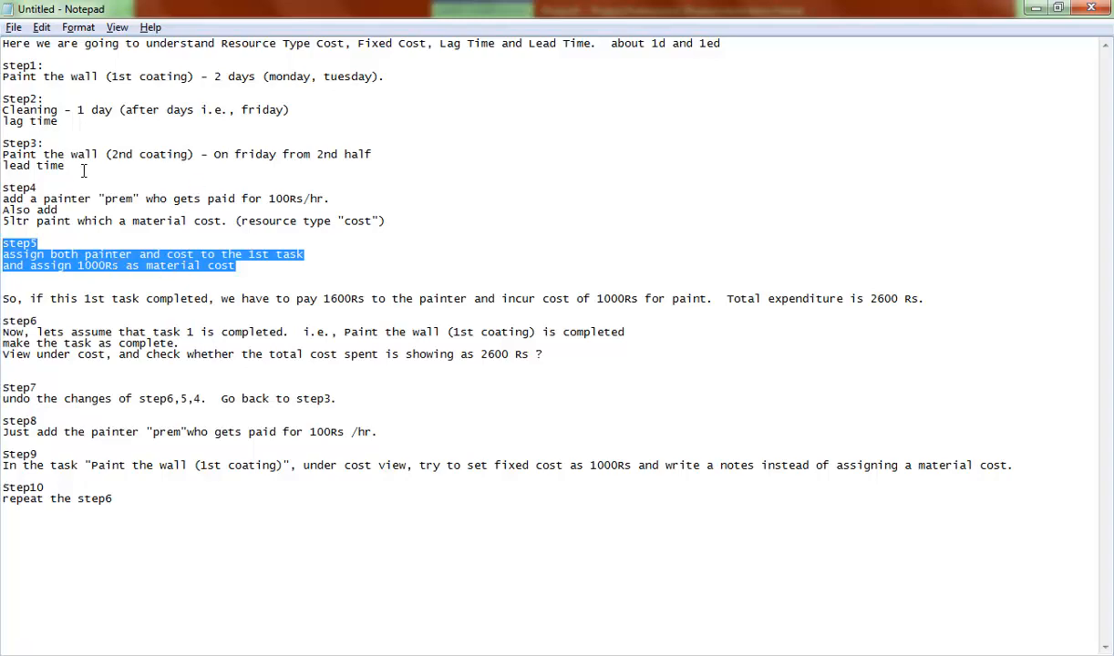
key("alt+Tab")
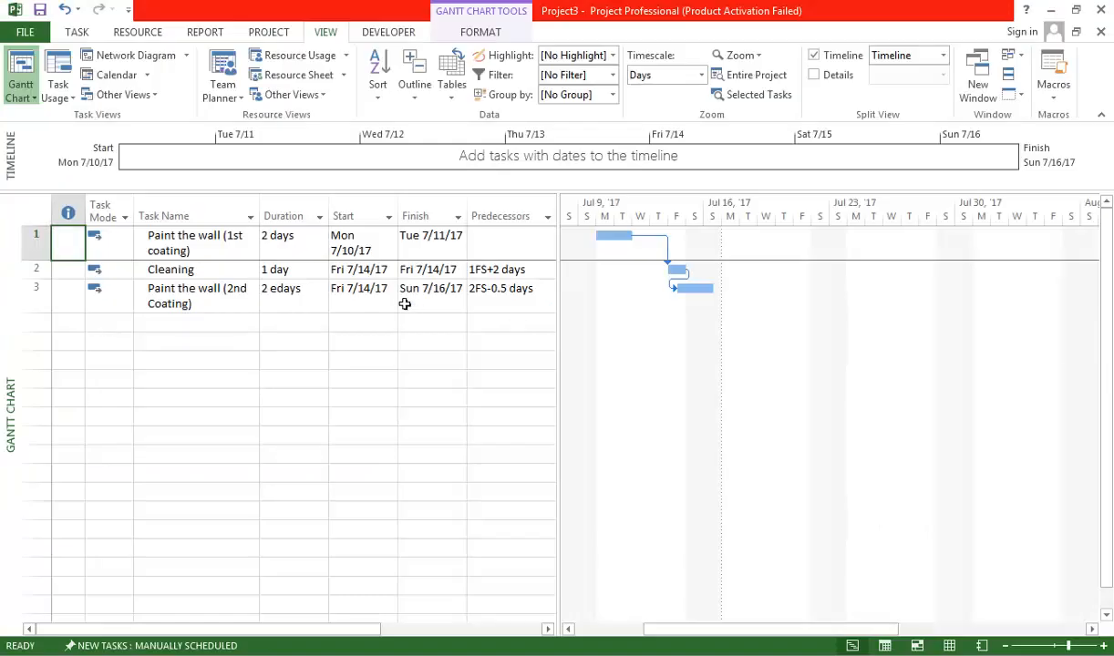
left_click(201, 248)
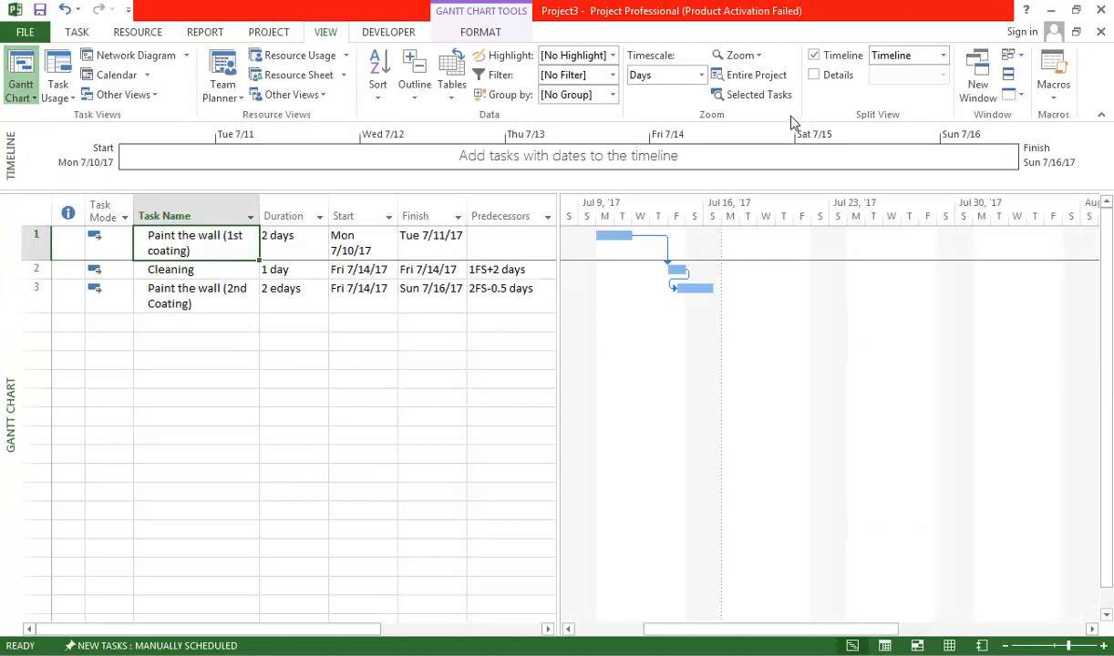
Step: Open the Task Form details pane and list the work resource and 5ltr paint as resources for "Paint the wall (1st coating)"
left_click(815, 55)
left_click(814, 75)
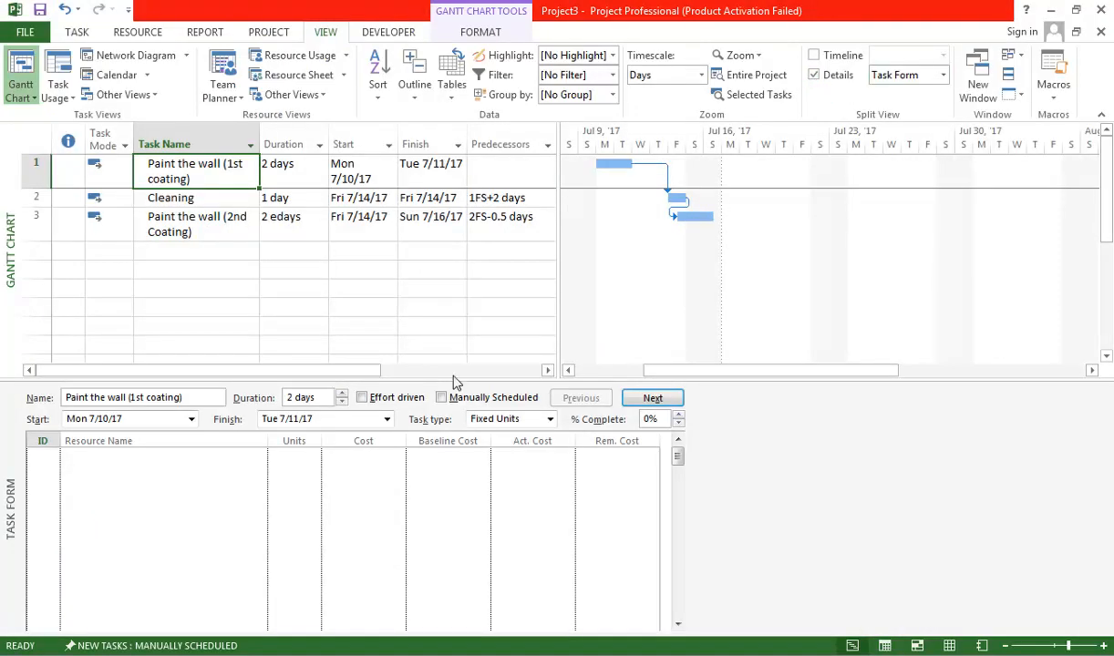
left_click(258, 469)
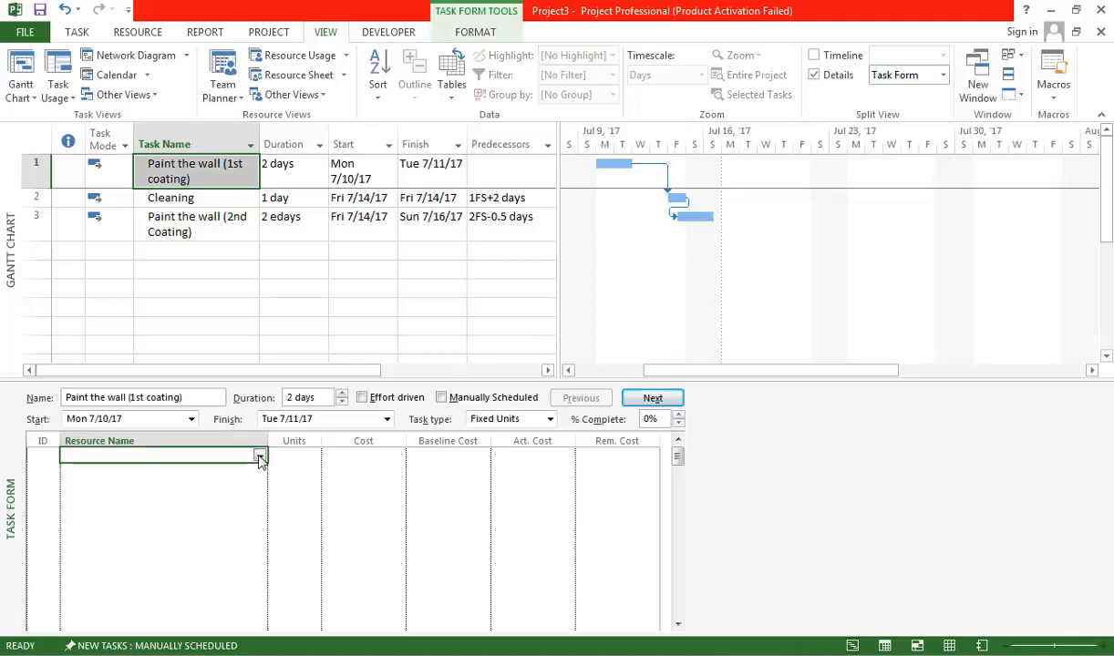
left_click(259, 456)
left_click(157, 483)
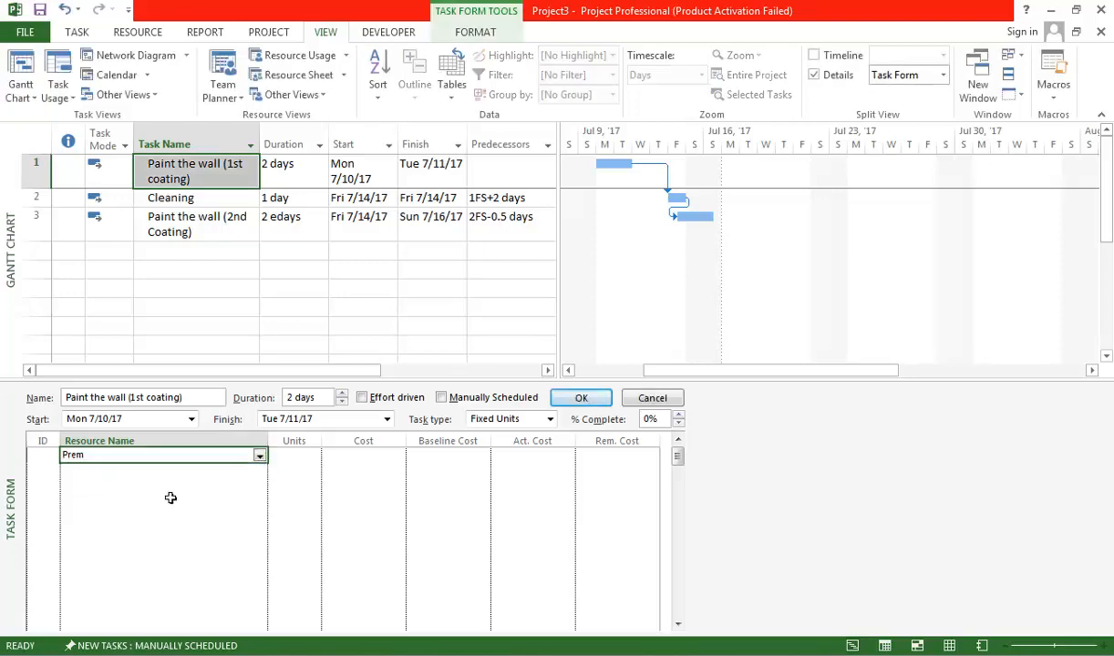
left_click(259, 487)
left_click(260, 486)
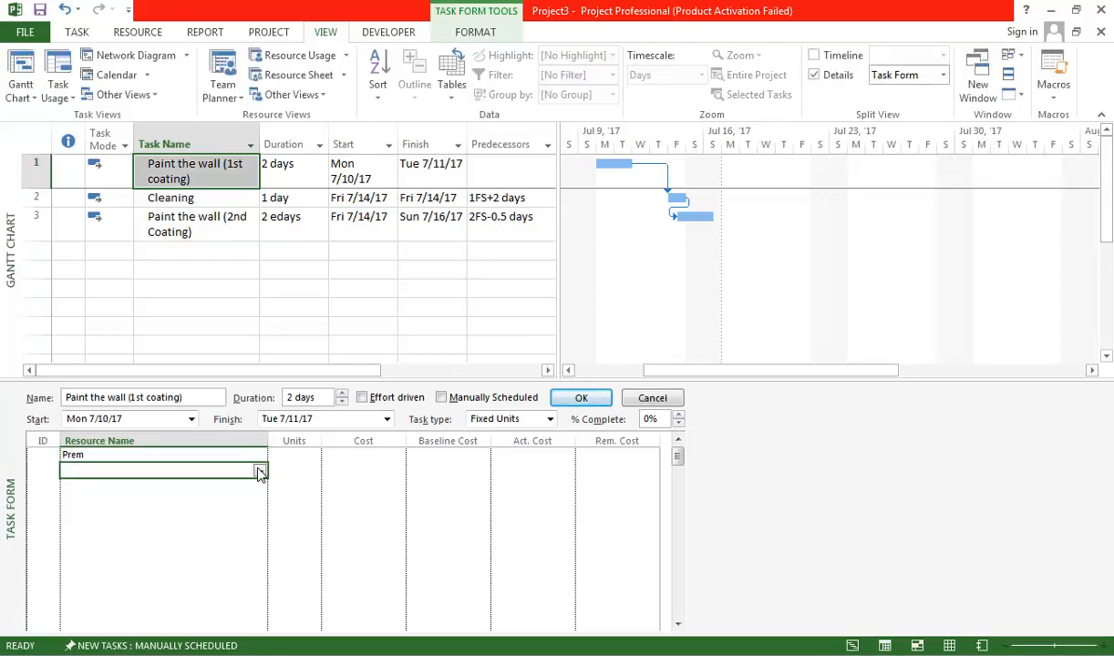
left_click(259, 470)
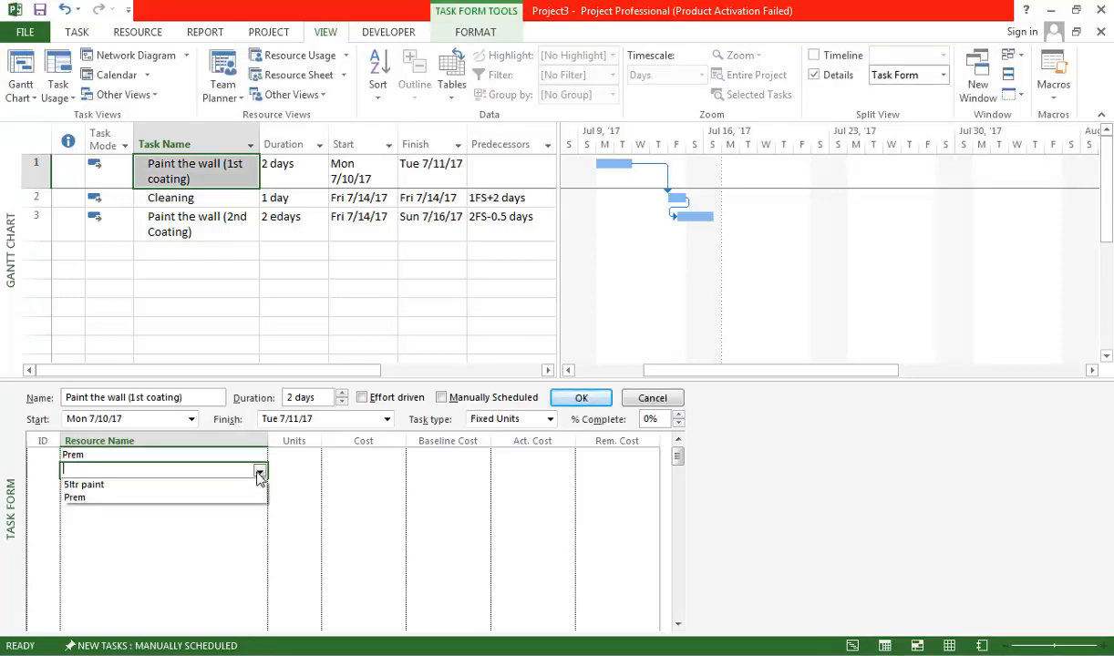
left_click(197, 485)
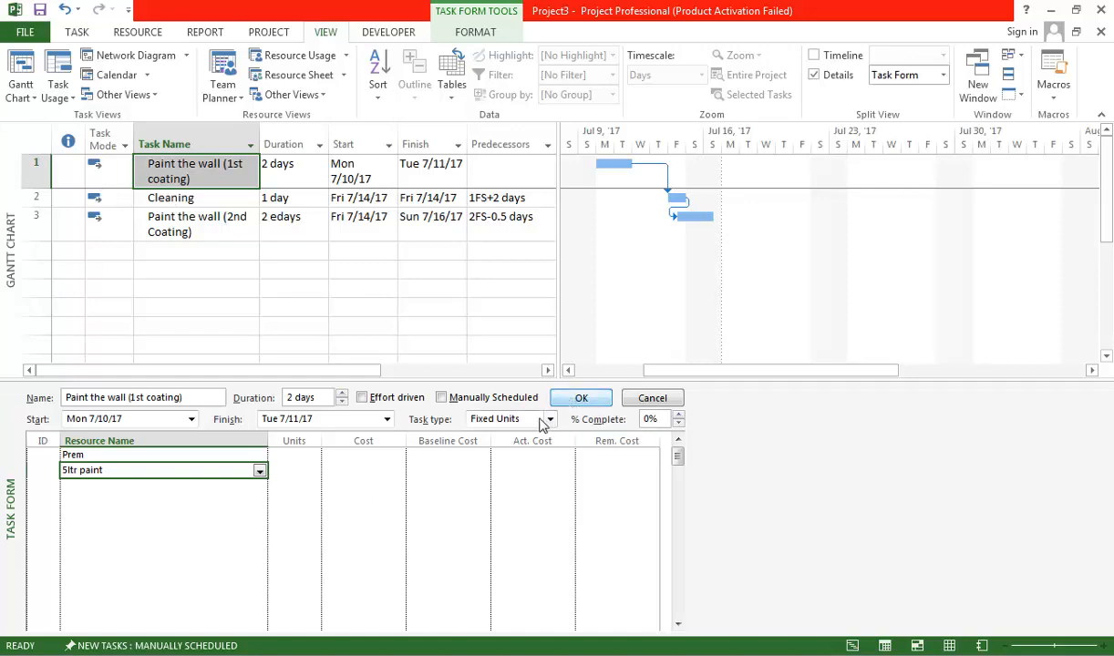
Step: Set the first coating task's type to Fixed Duration and apply its resource assignments
left_click(510, 418)
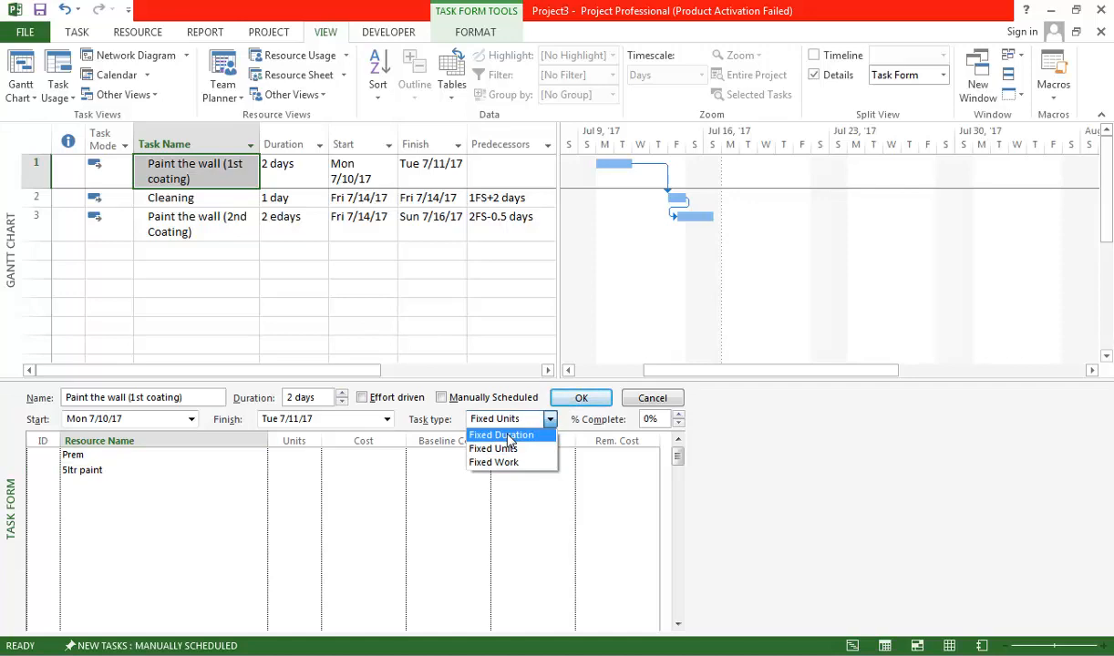
left_click(484, 442)
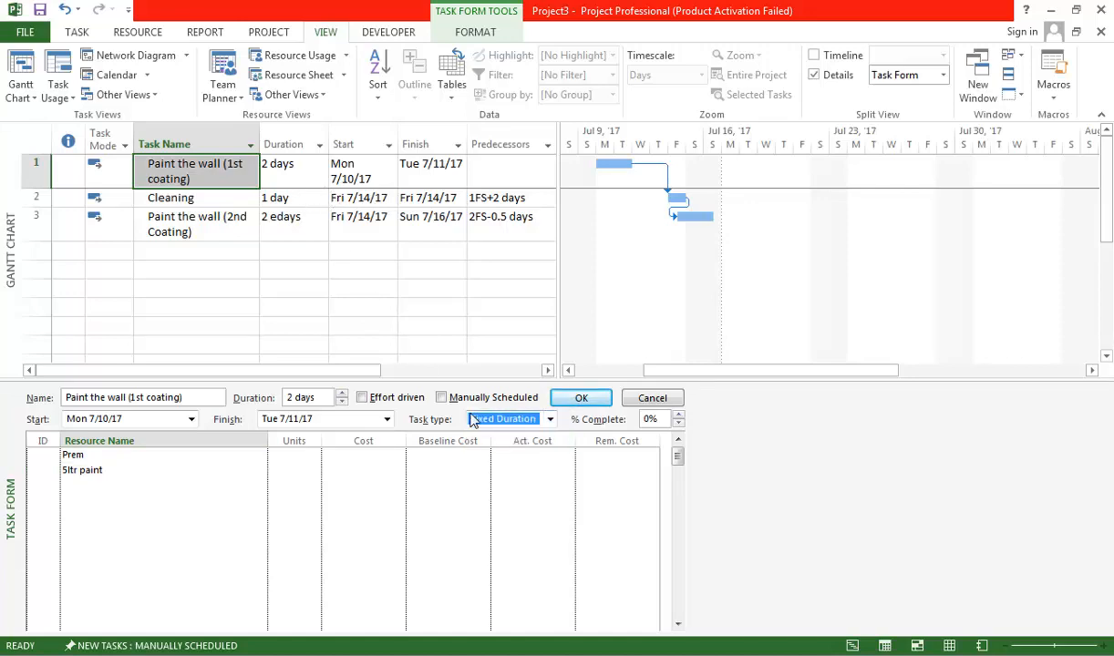
left_click(152, 454)
left_click(157, 469)
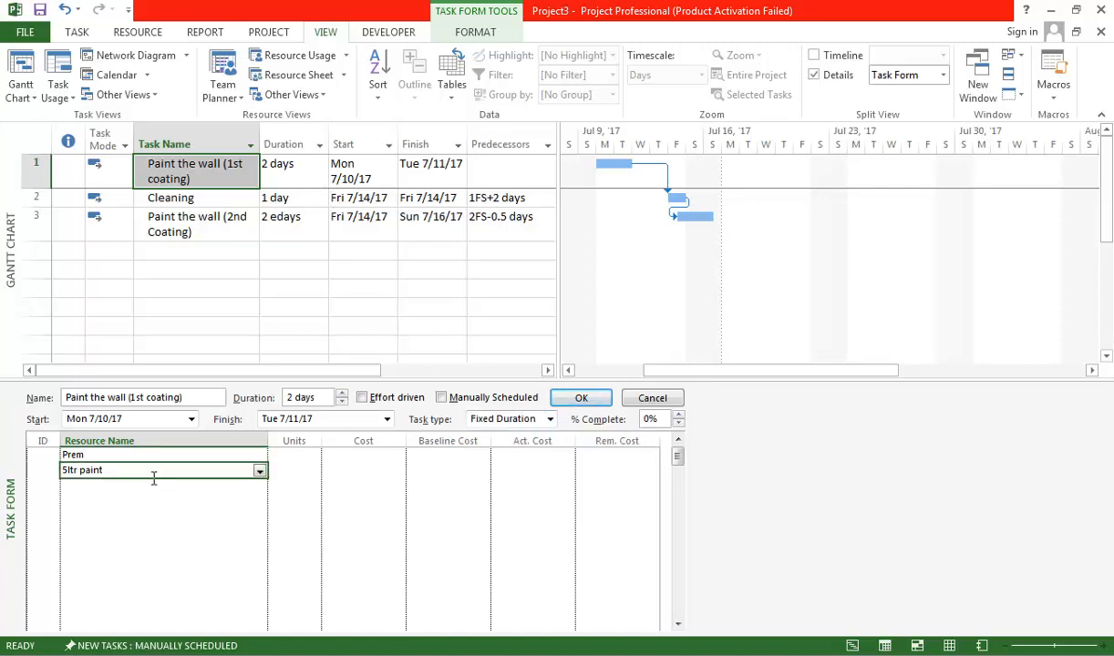
left_click(582, 402)
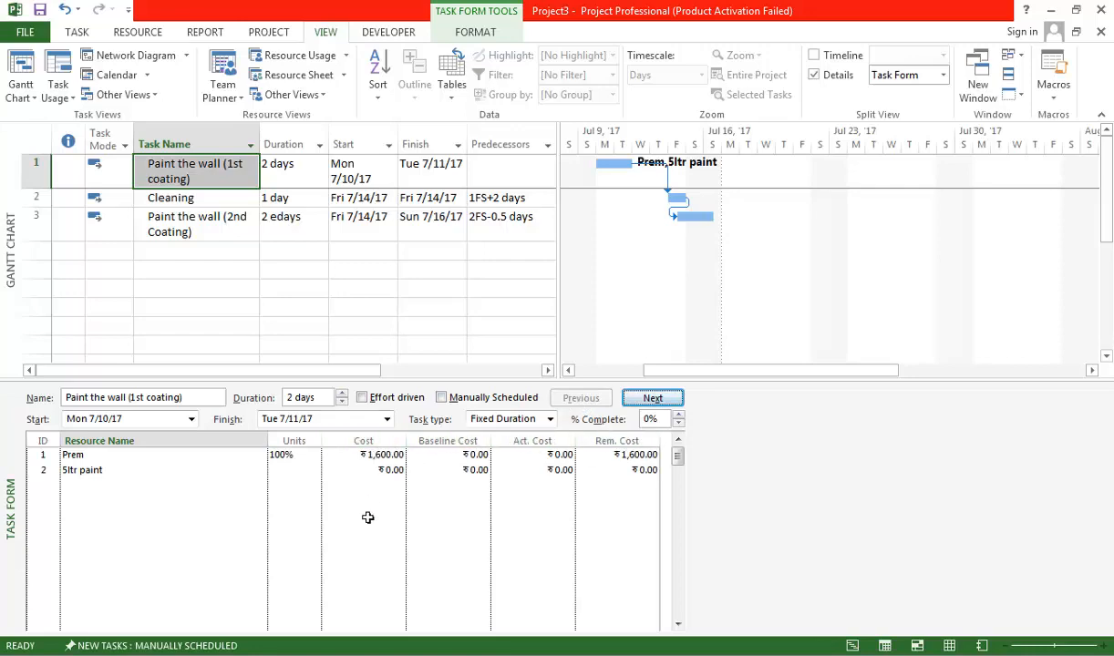
Step: Examine the Work details of the first coating task's resources in the Task Form and return to the Cost details
right_click(311, 455)
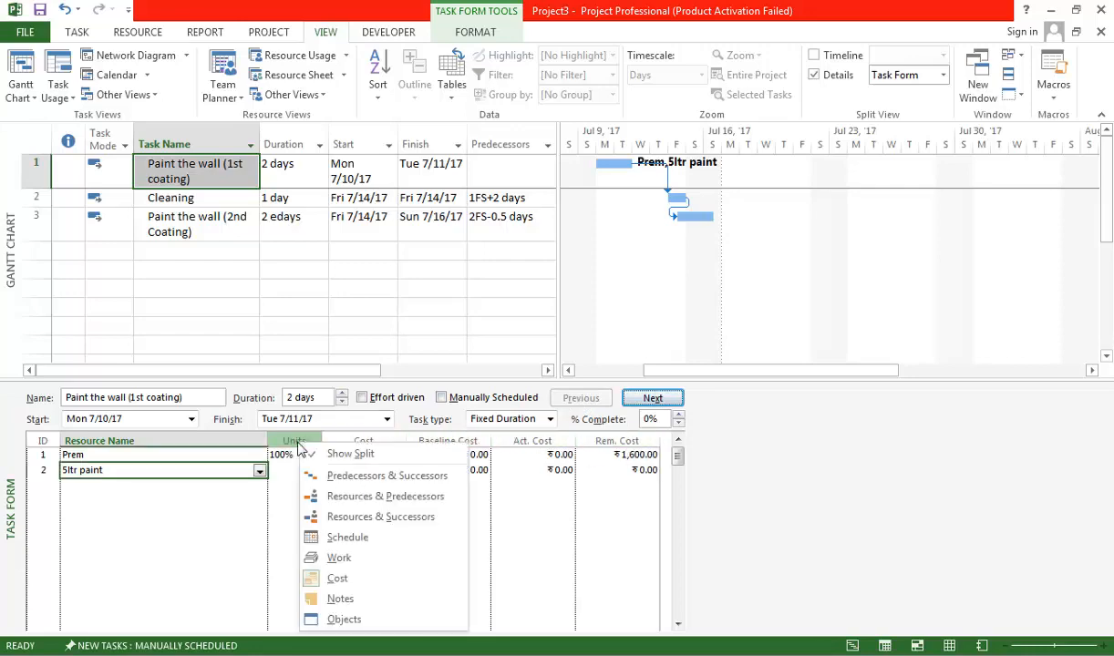
left_click(339, 580)
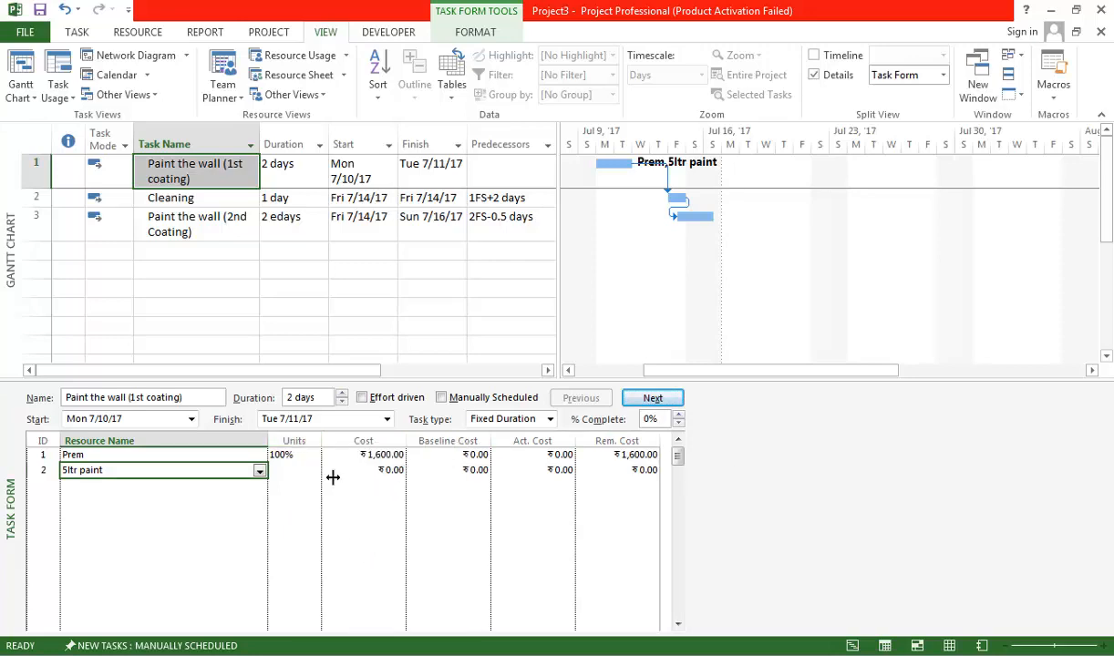
right_click(295, 446)
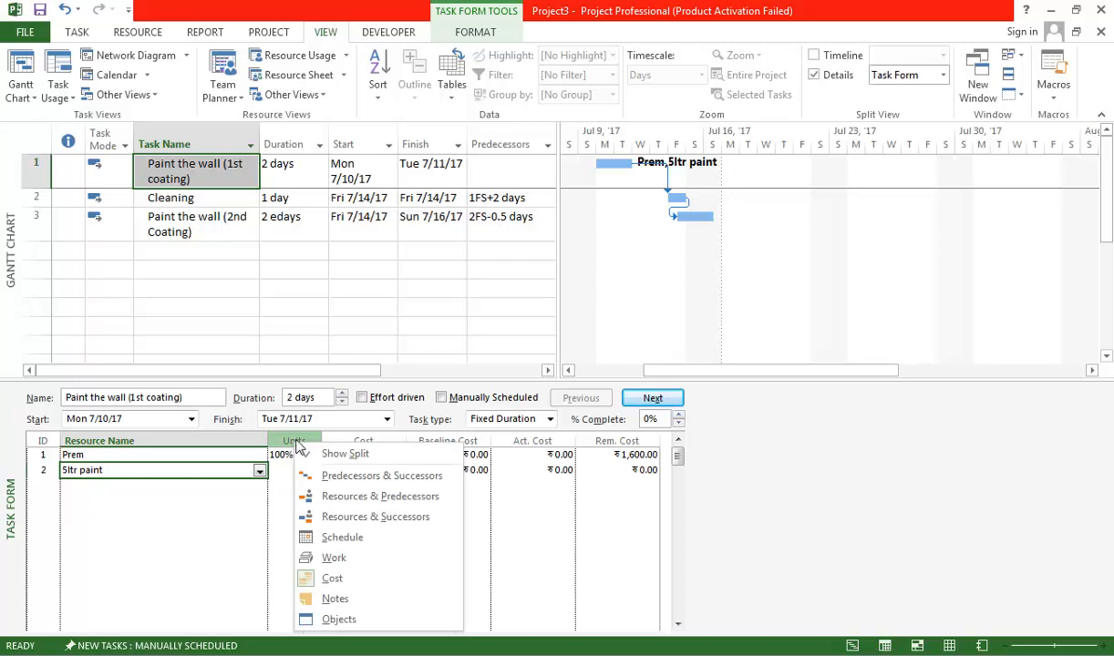
left_click(296, 442)
right_click(309, 453)
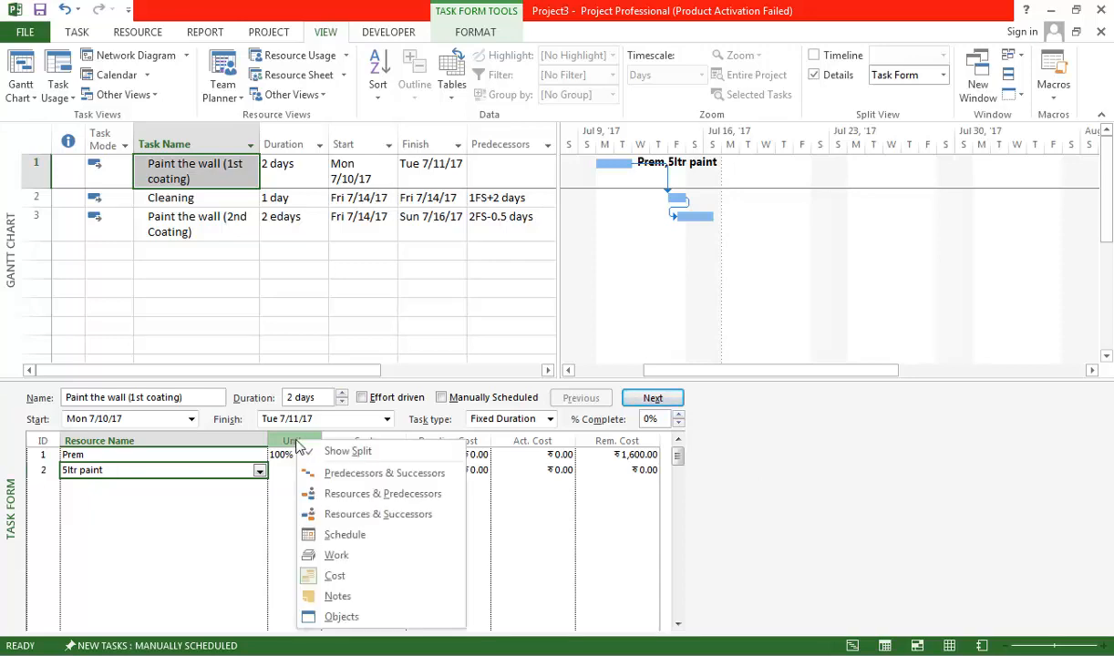
left_click(331, 555)
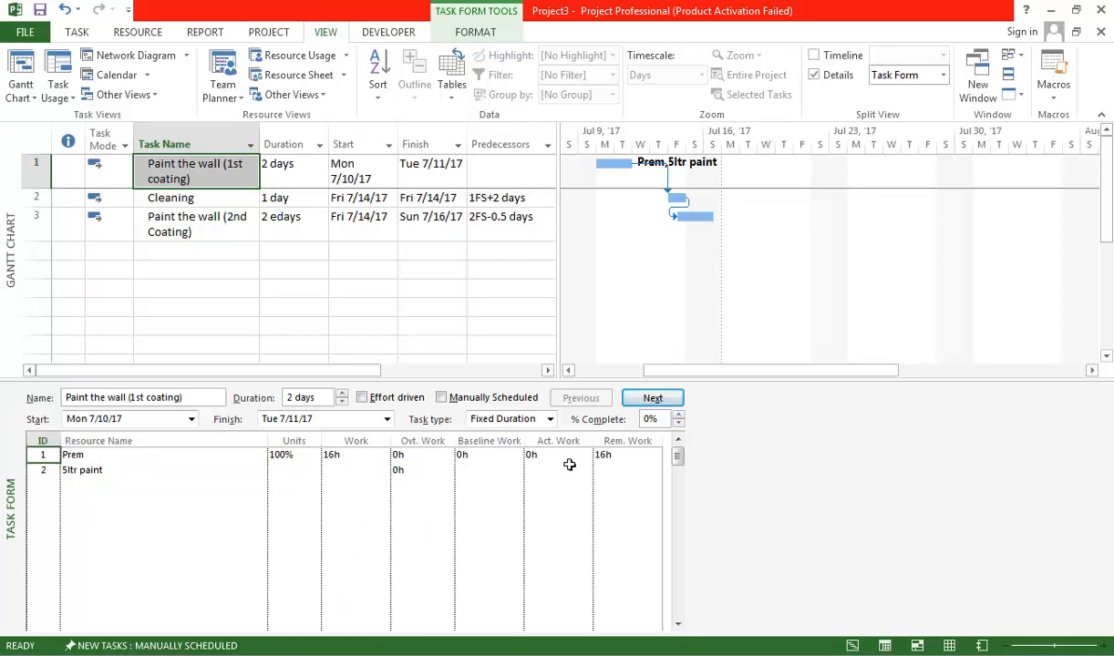
right_click(313, 453)
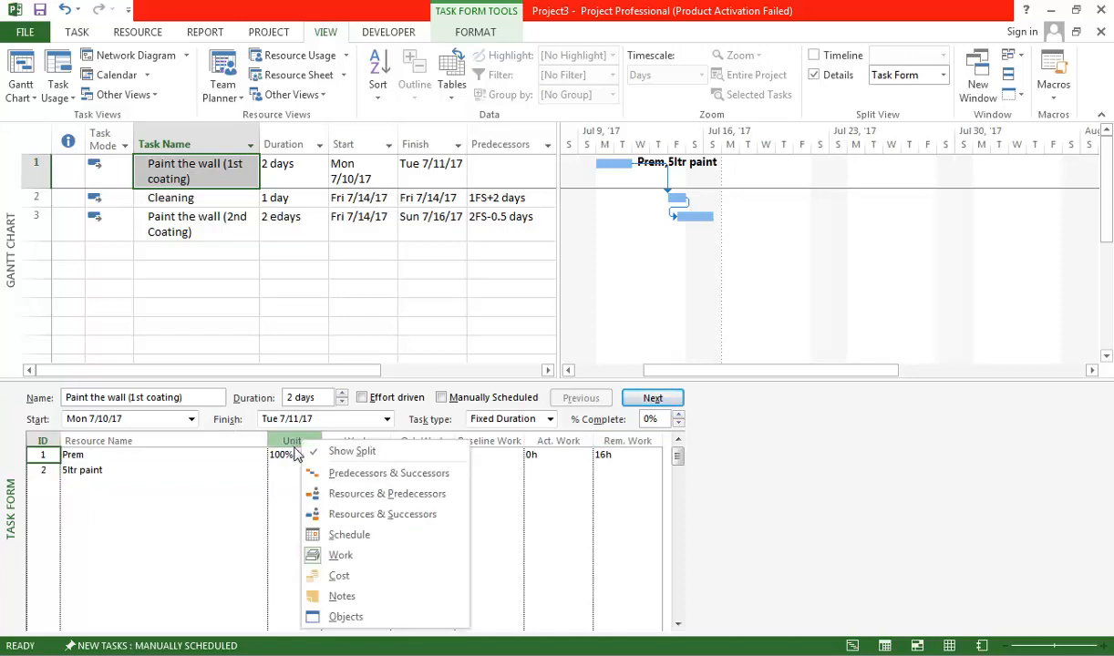
left_click(331, 572)
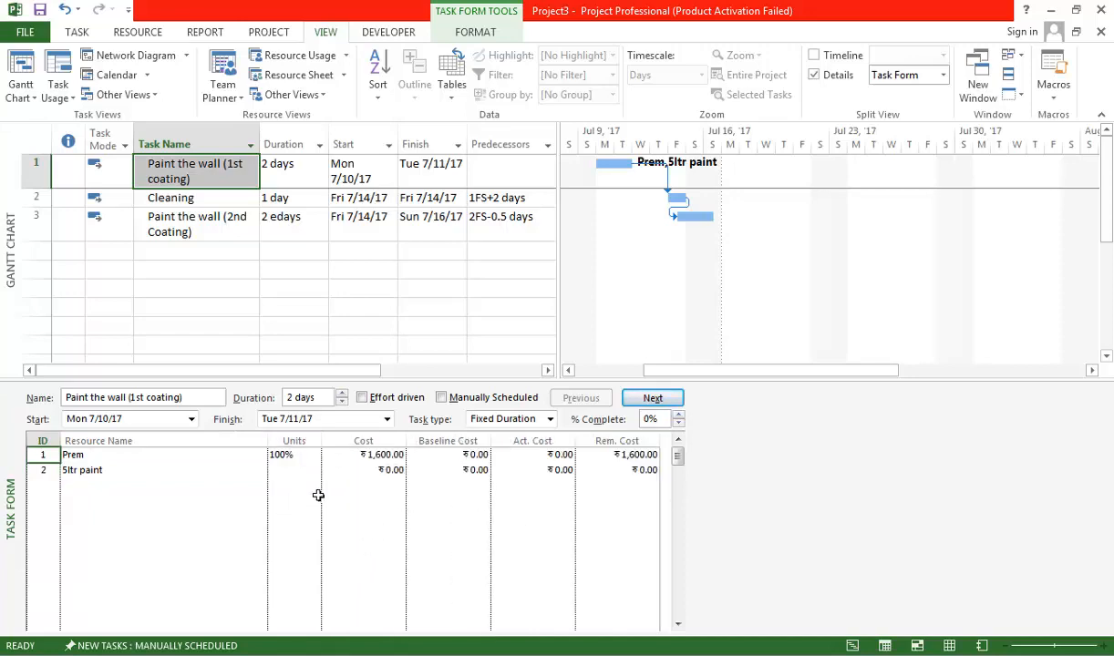
Step: Check the work resource's cost on the first coating task and set the cost of 5ltr paint to 1000
left_click(91, 453)
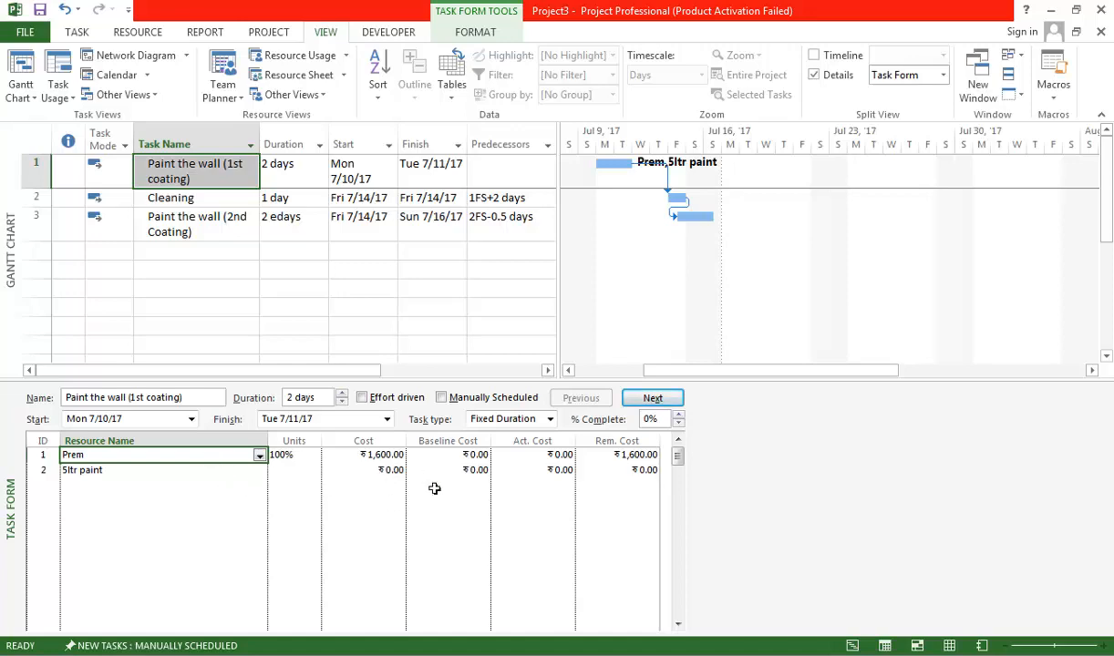
left_click(365, 454)
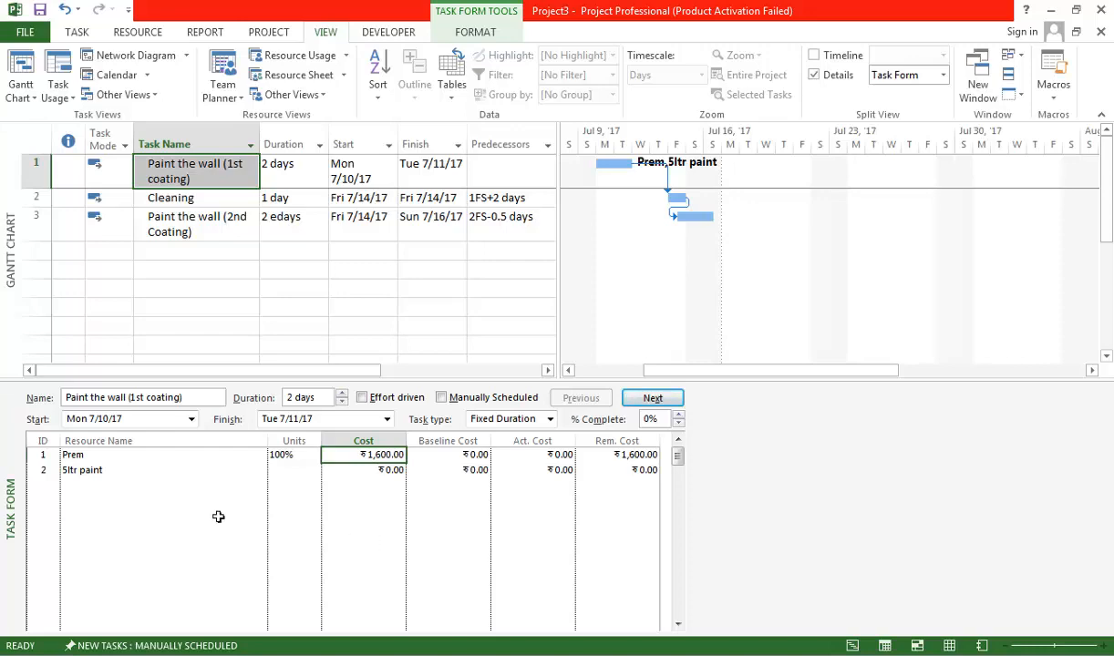
left_click(138, 470)
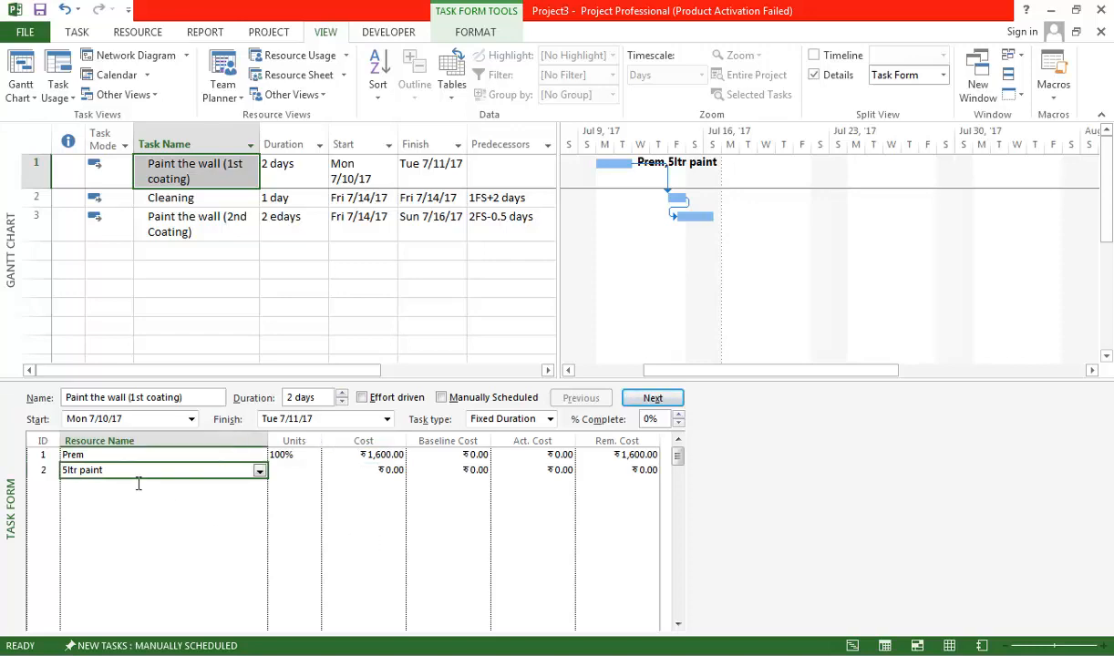
left_click(383, 474)
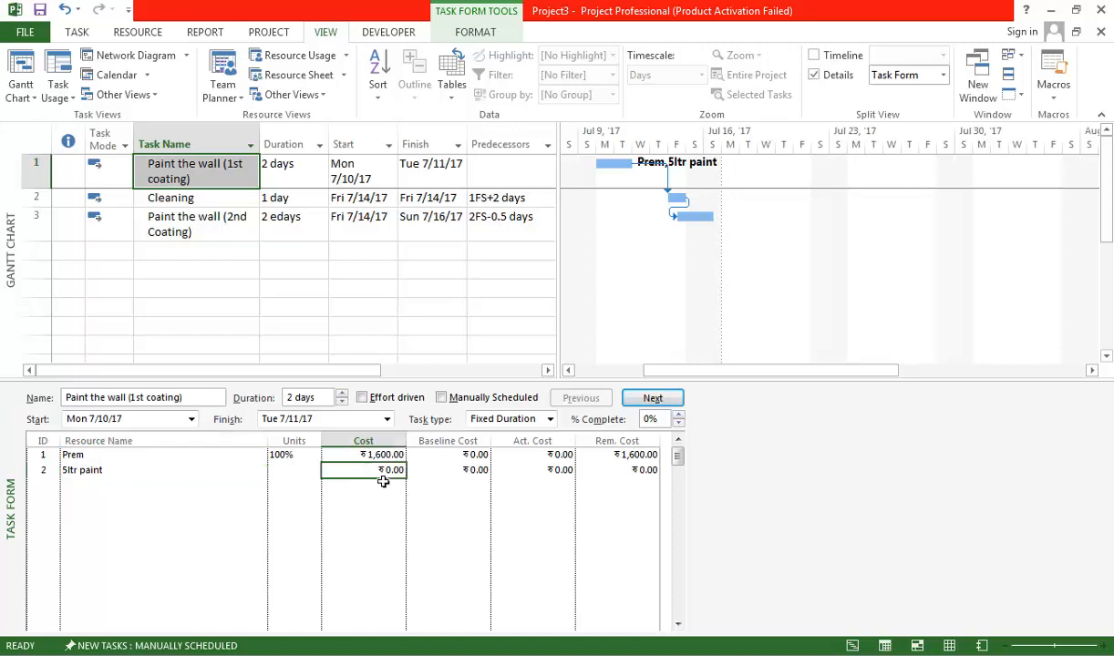
type("500")
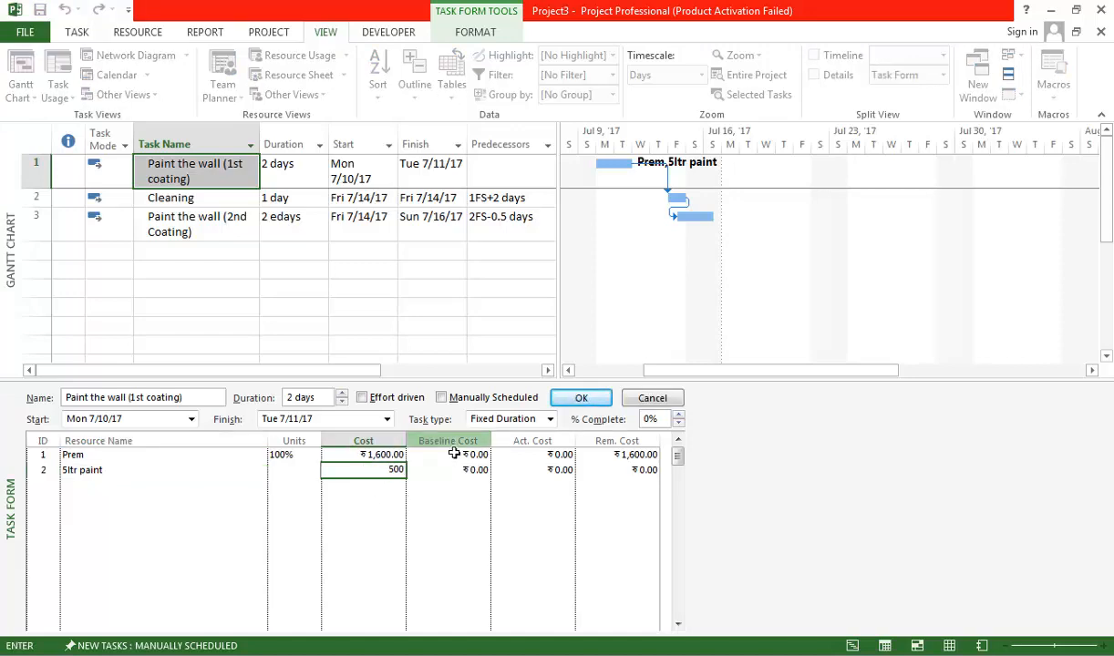
key("BackSpace")
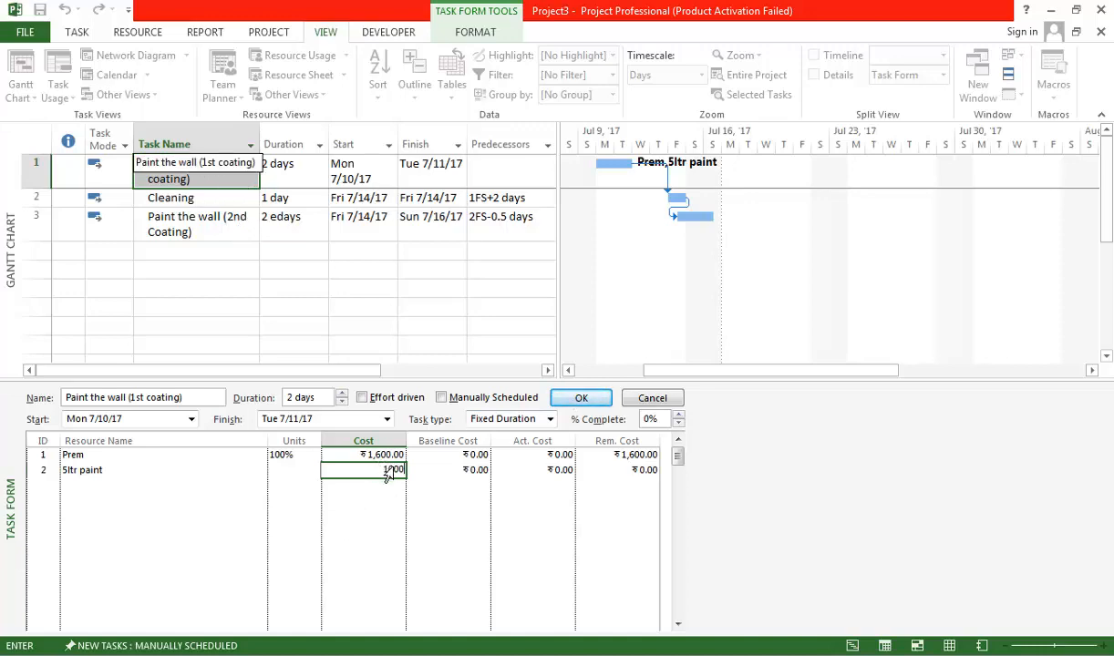
left_click(578, 400)
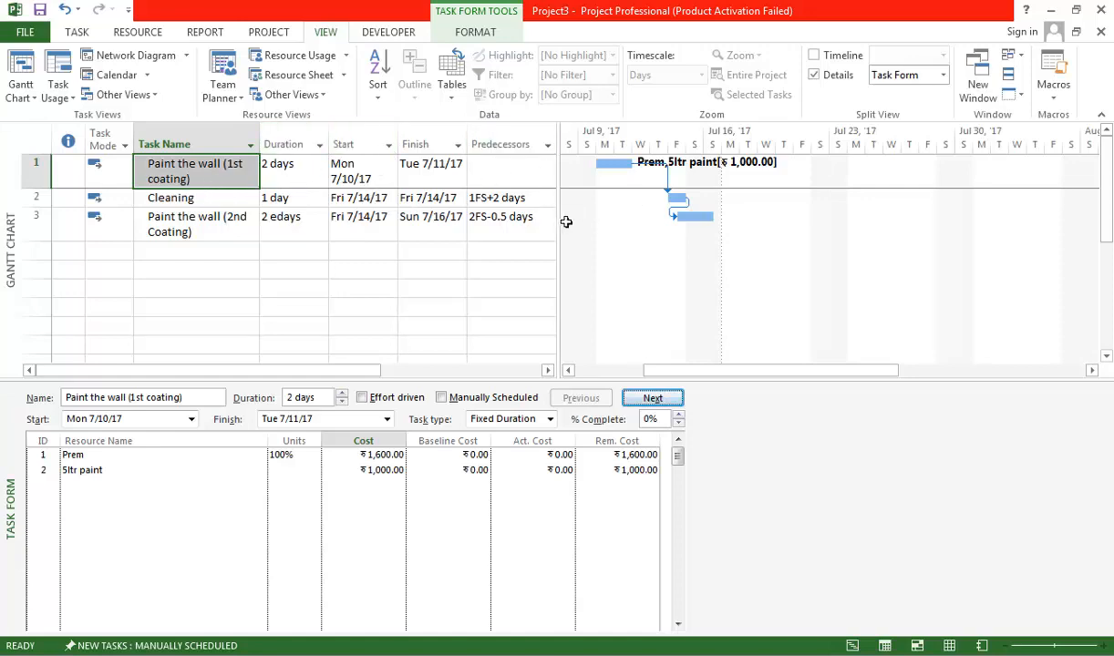
Step: Widen the task table to expose the Resource Names column and switch it to the Cost table
left_click_drag(562, 224, 700, 223)
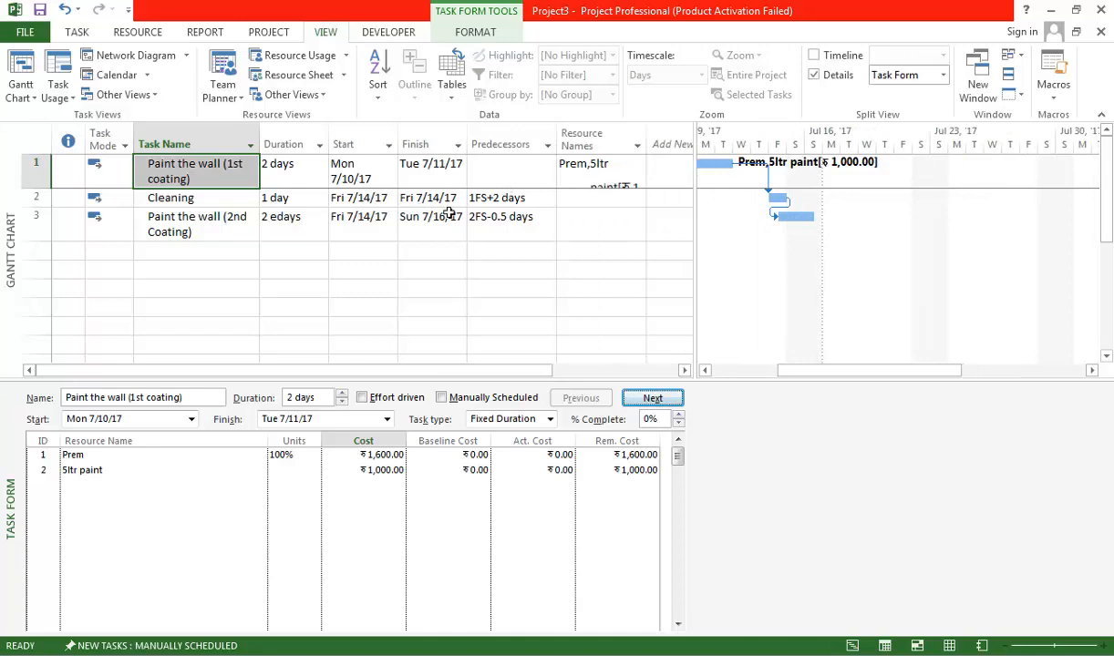
left_click(187, 166)
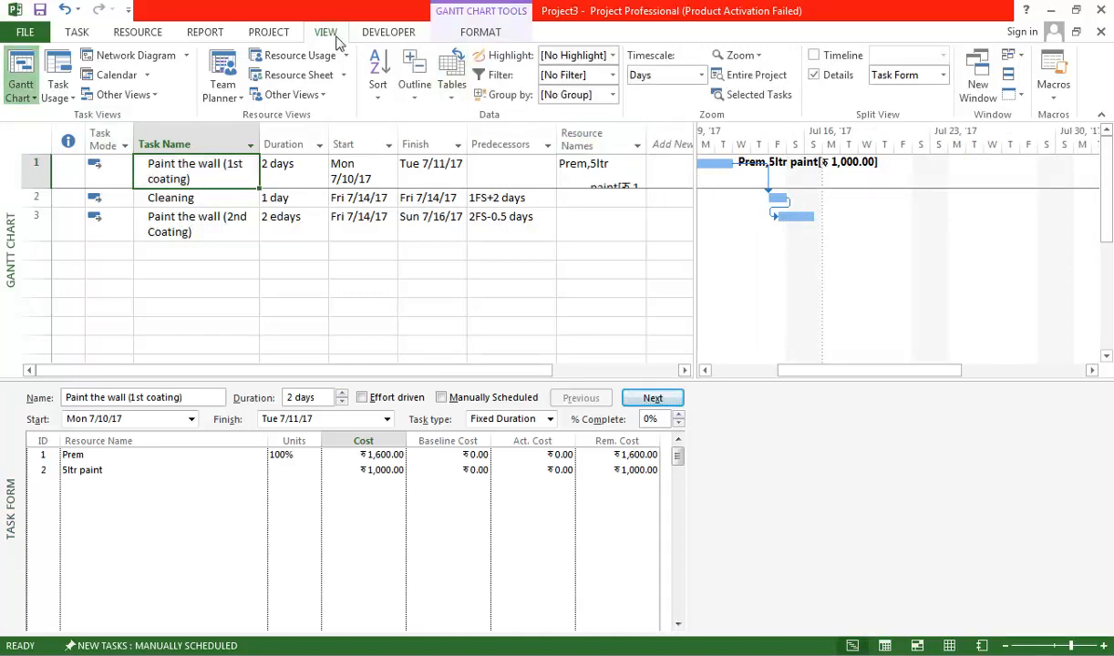
left_click(451, 88)
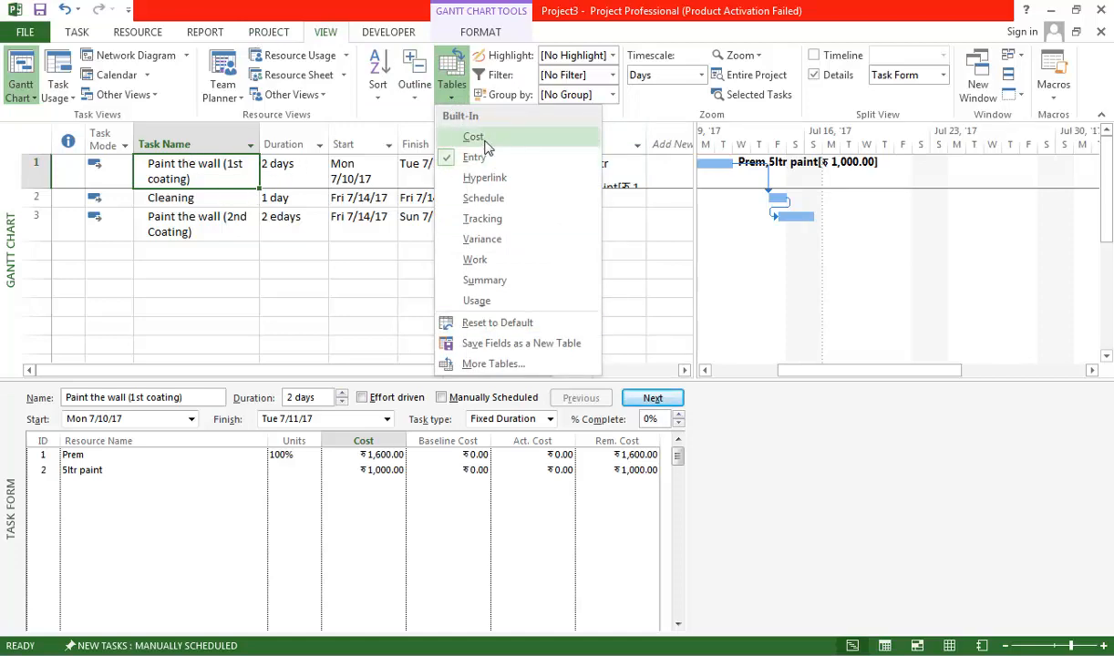
left_click(474, 139)
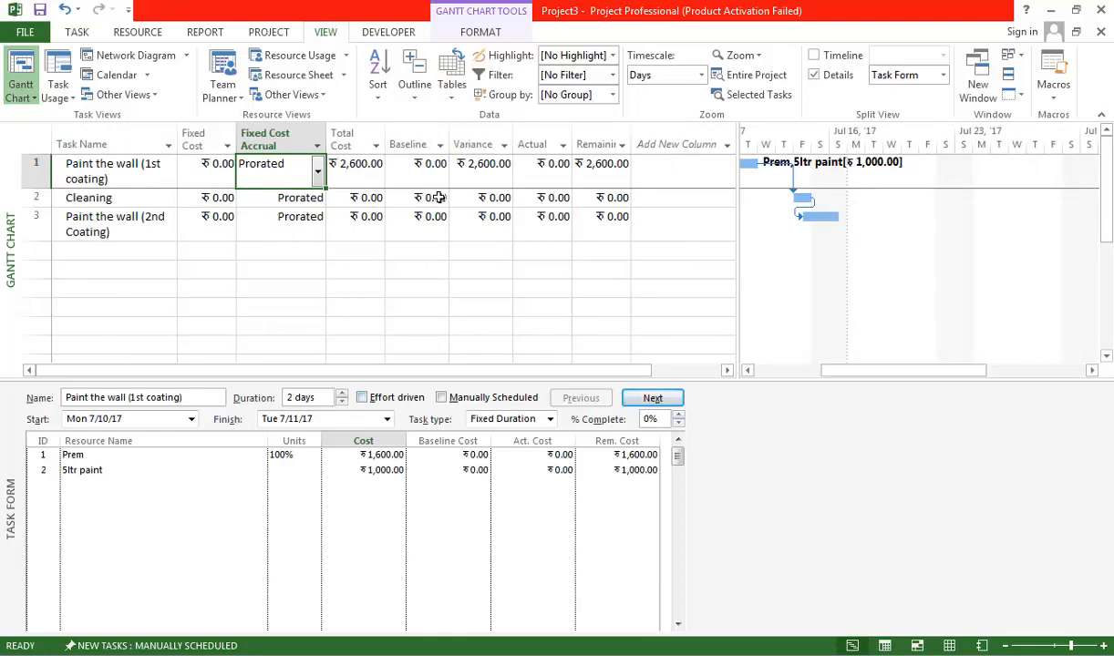
Step: Widen the Remaining column and examine the first coating task's total, remaining and actual costs
left_click(344, 179)
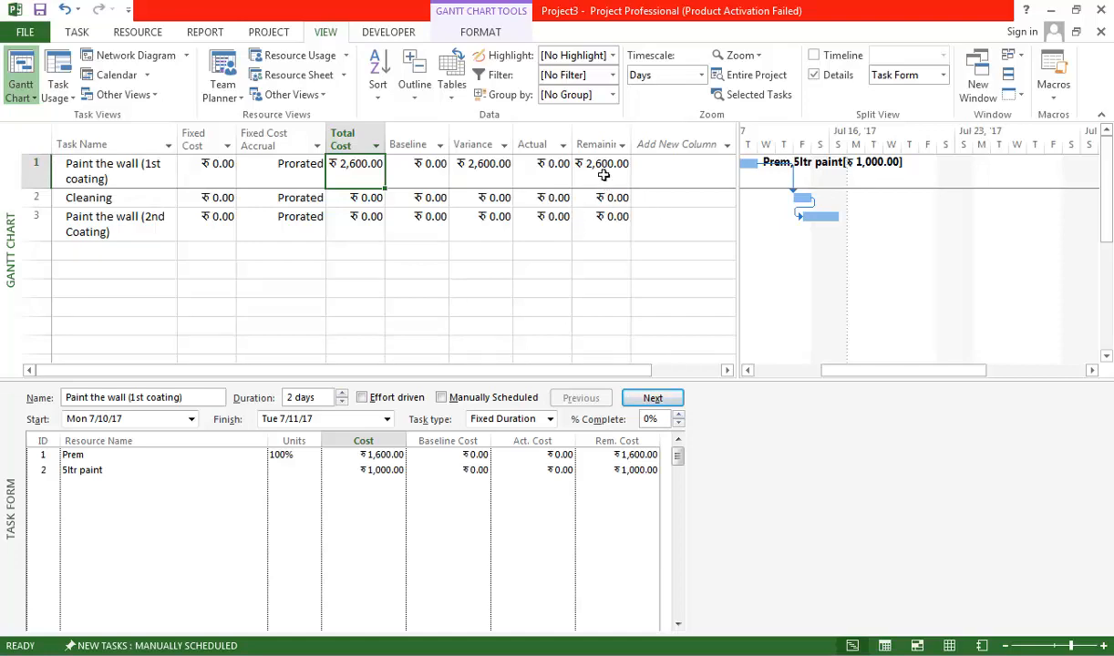
left_click_drag(638, 143, 656, 143)
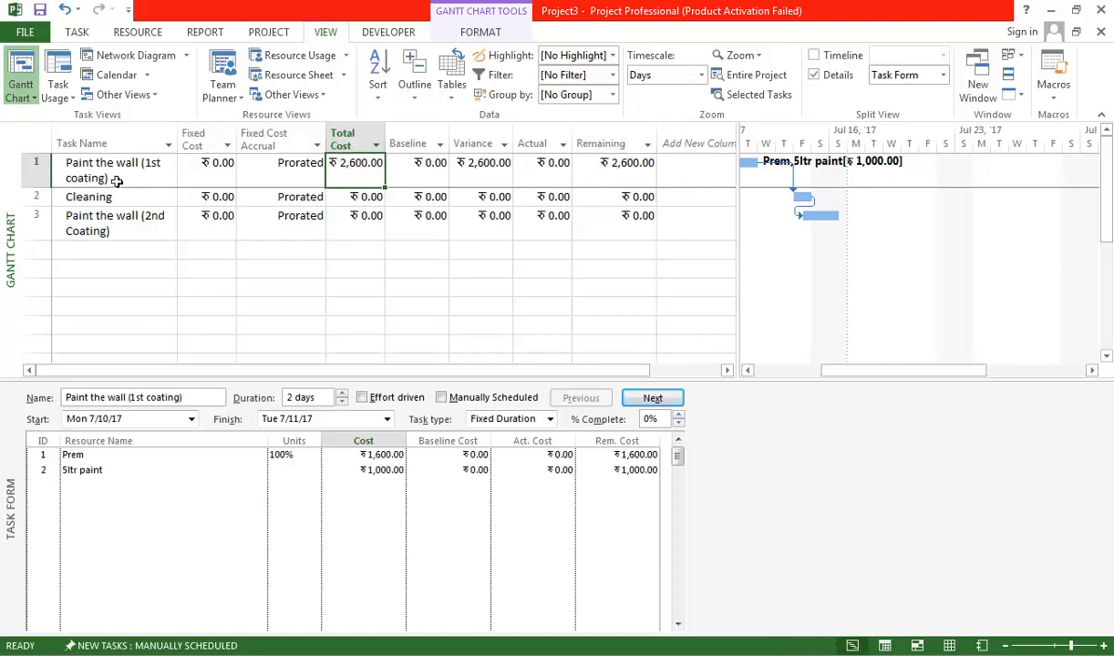
left_click(598, 173)
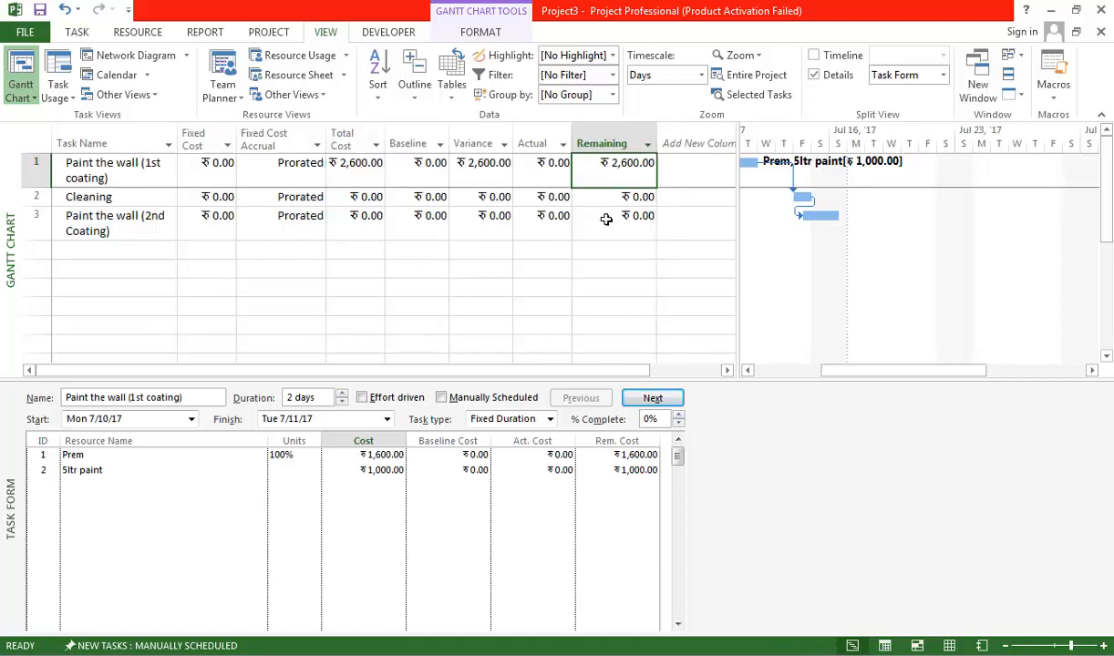
left_click(553, 181)
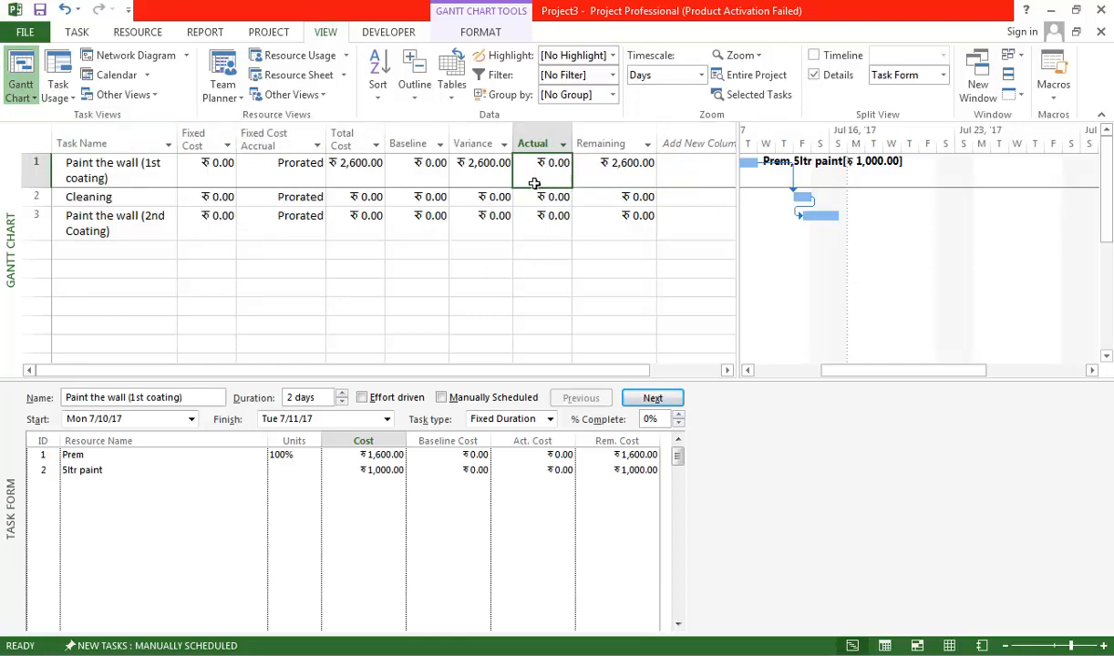
Step: Switch the Gantt Chart back to the Entry table and select the empty row below the last task
left_click(450, 89)
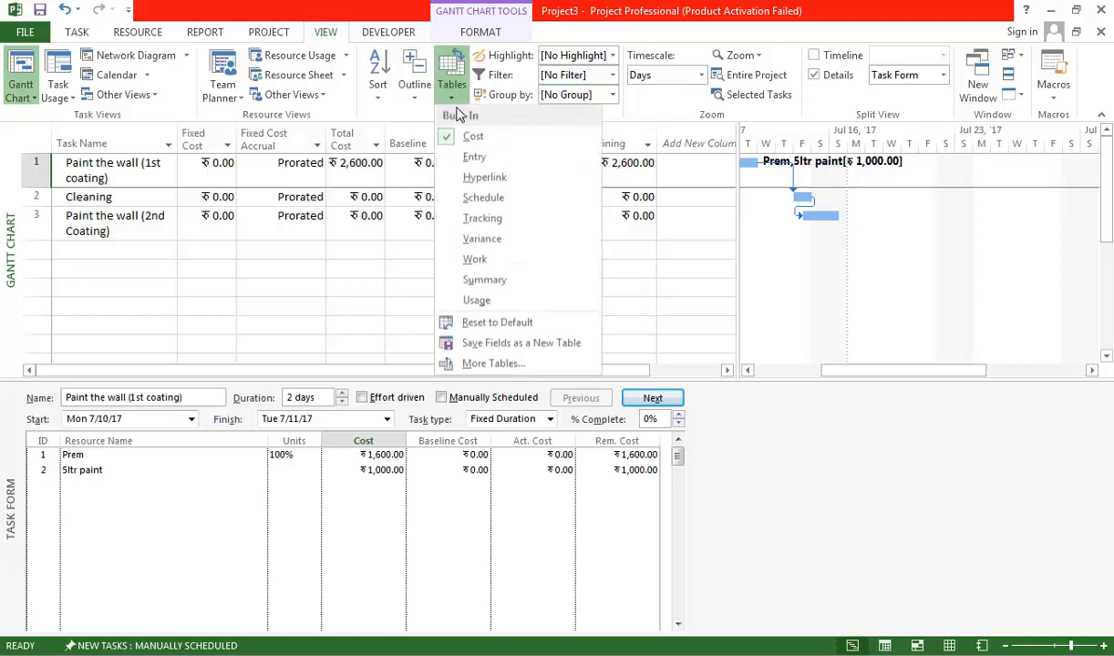
left_click(473, 160)
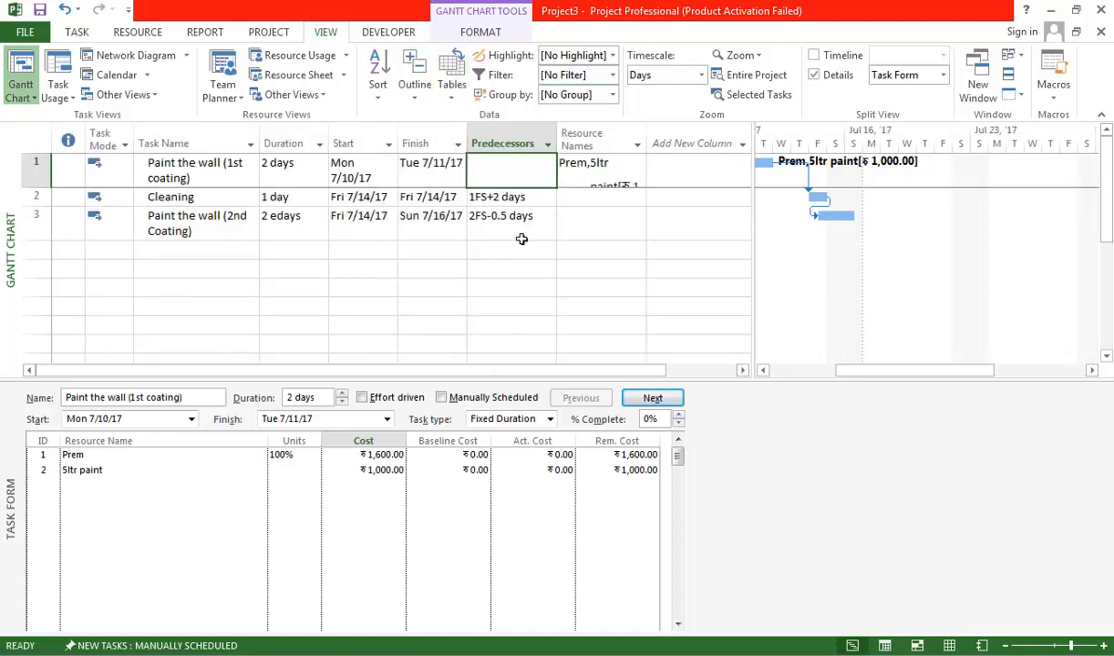
left_click(513, 251)
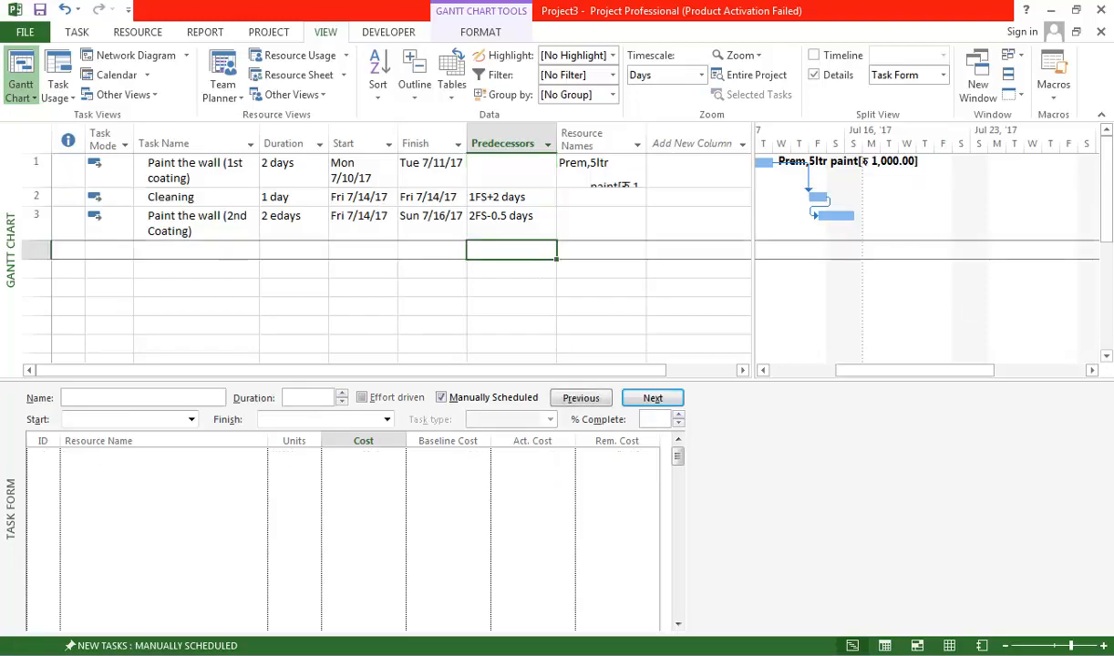
Step: Switch to the Notepad notes and review the first coating task's expected expenditure and the step6 instructions for completing it
key("alt+Tab")
left_click_drag(16, 244, 154, 307)
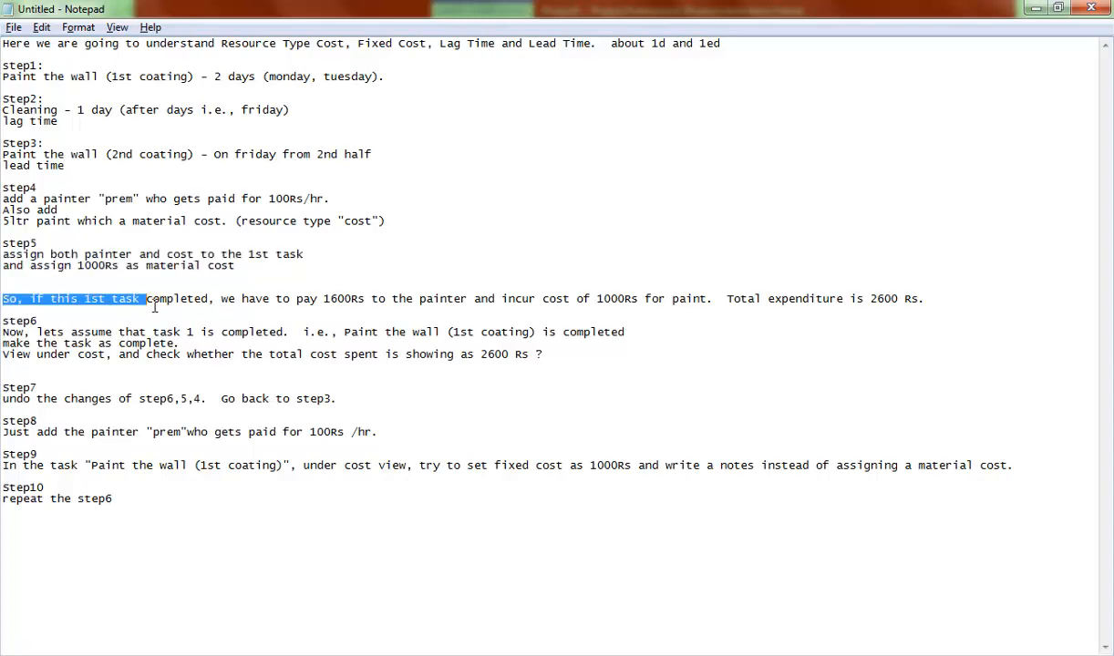
left_click_drag(45, 78, 200, 79)
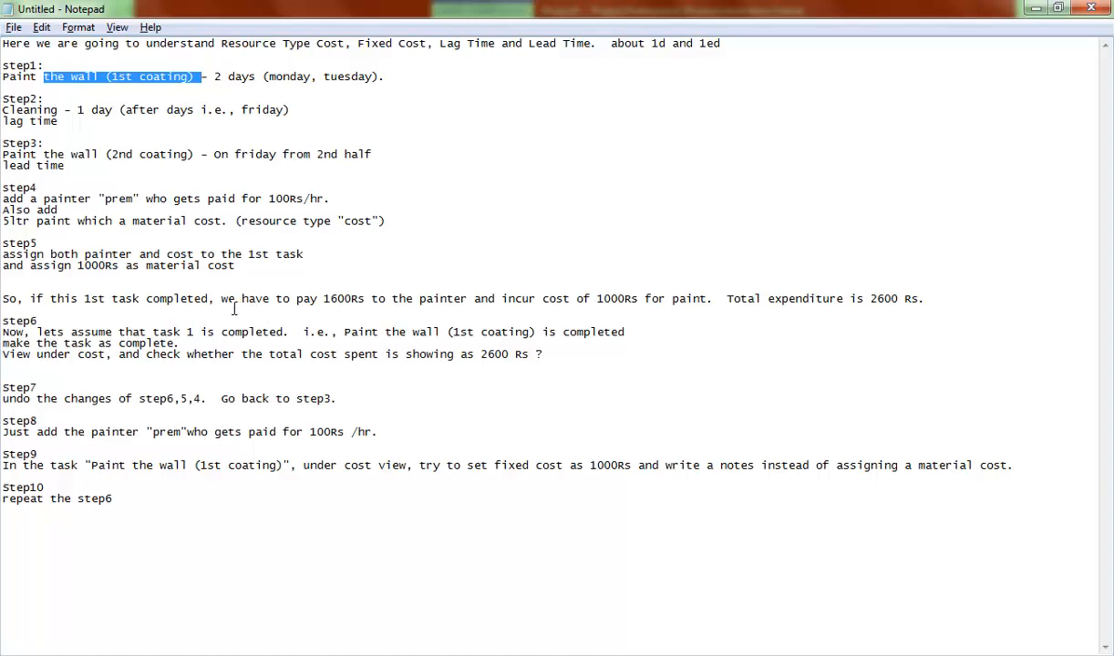
left_click_drag(234, 308, 930, 311)
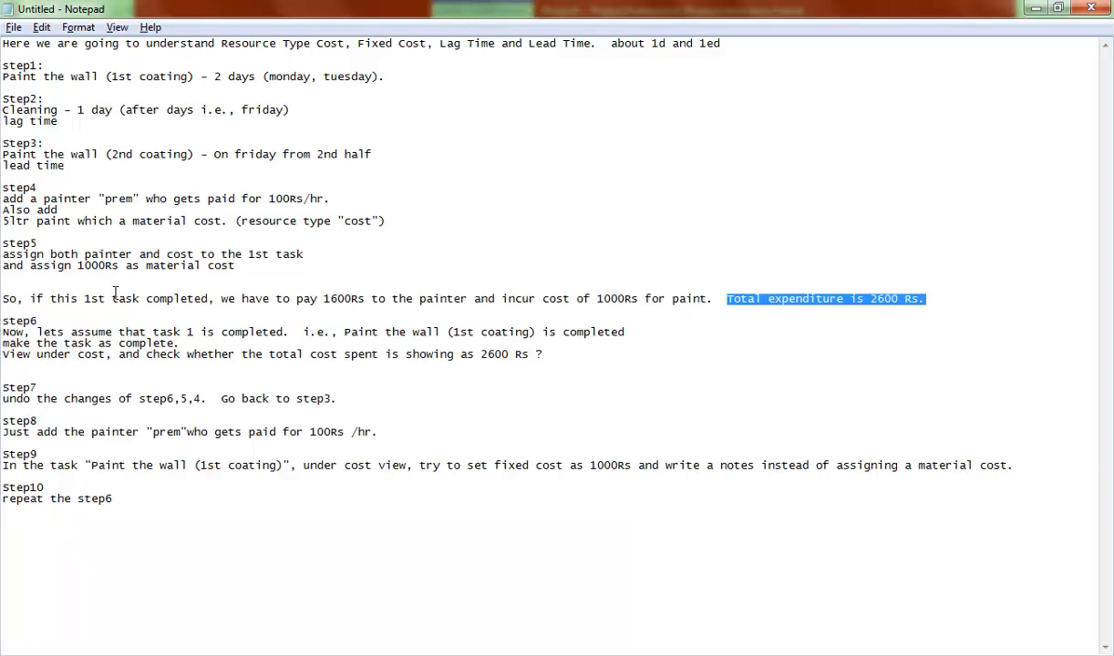
left_click_drag(15, 85, 213, 86)
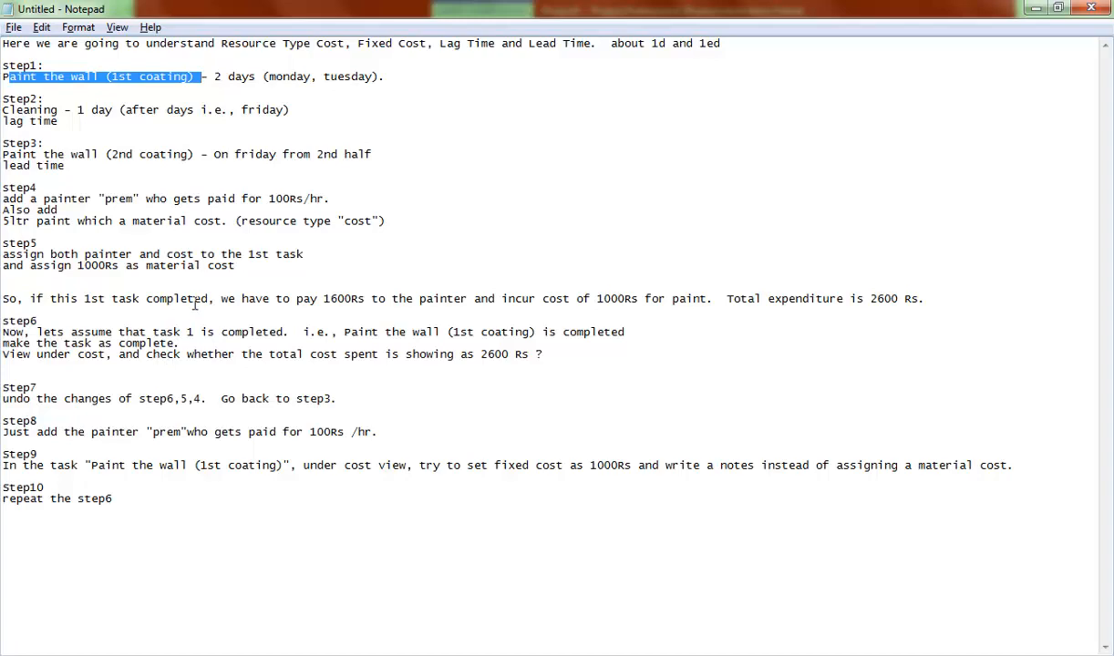
left_click_drag(926, 300, 730, 310)
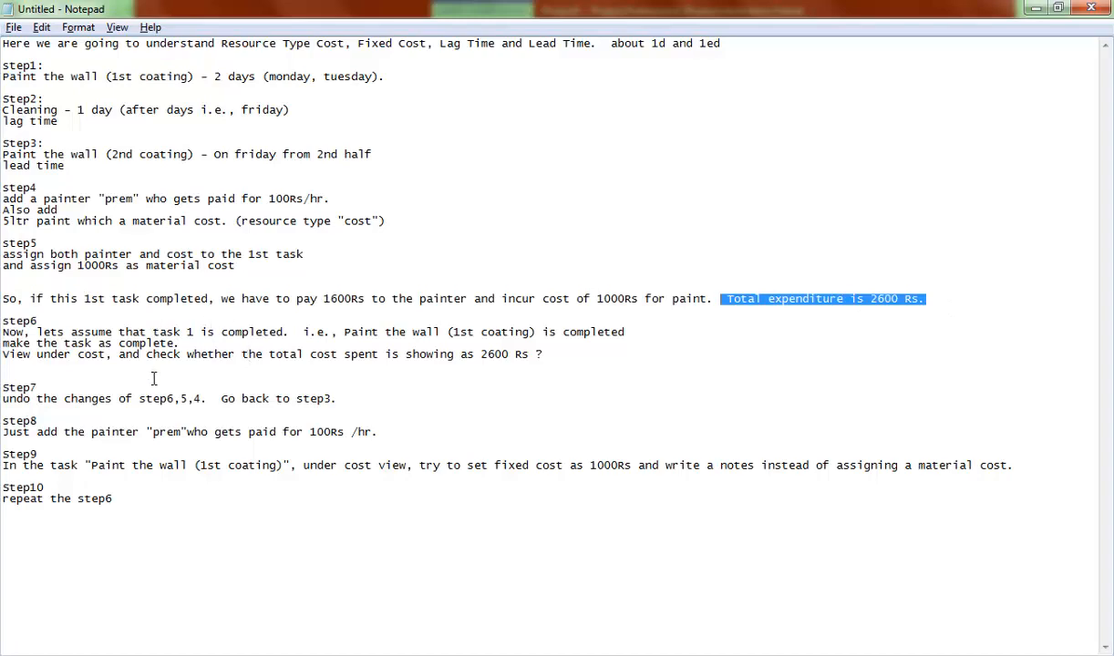
left_click_drag(4, 321, 216, 349)
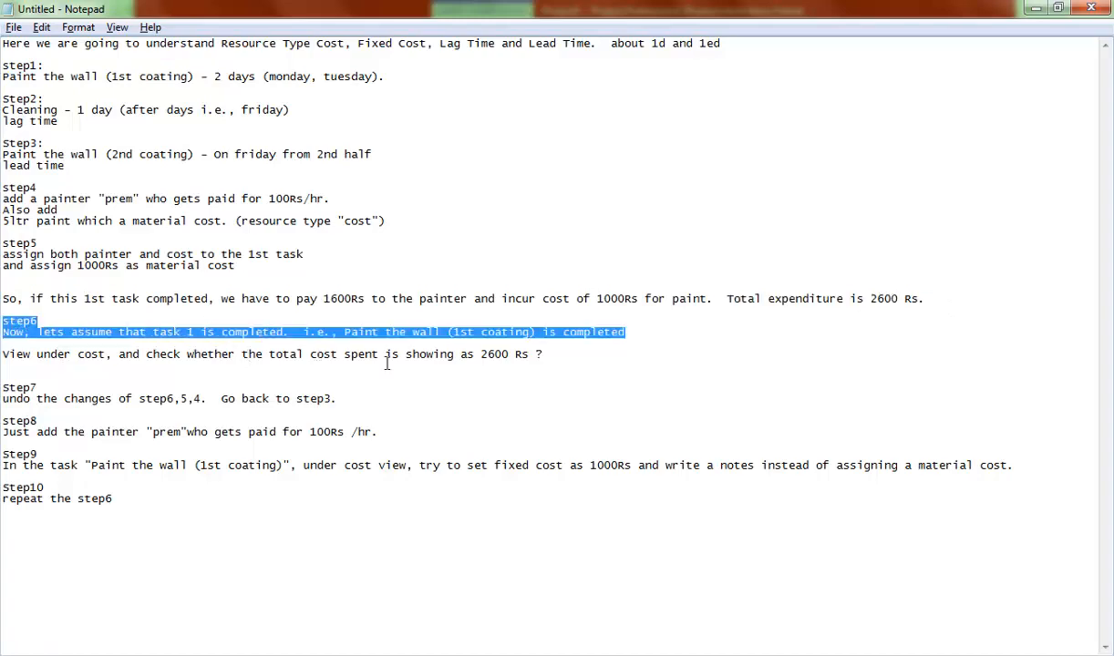
left_click(532, 375, "shift")
left_click(509, 383)
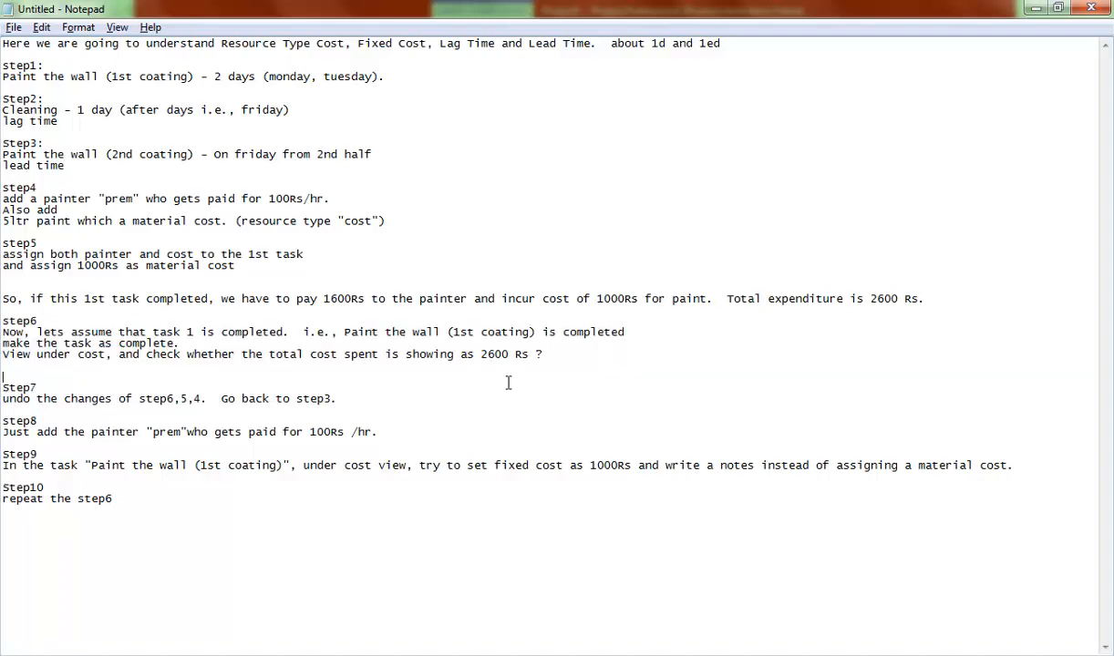
Step: Switch back to Microsoft Project, show the Cost table, and check the first coating task's actual and remaining costs
key("alt+Tab")
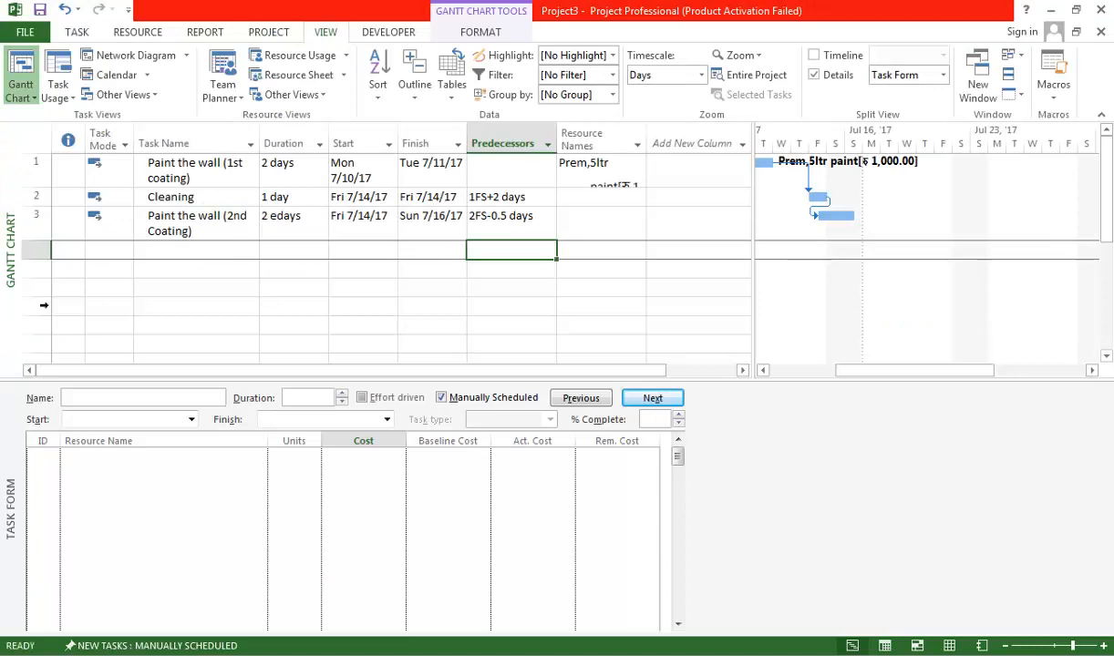
left_click(206, 185)
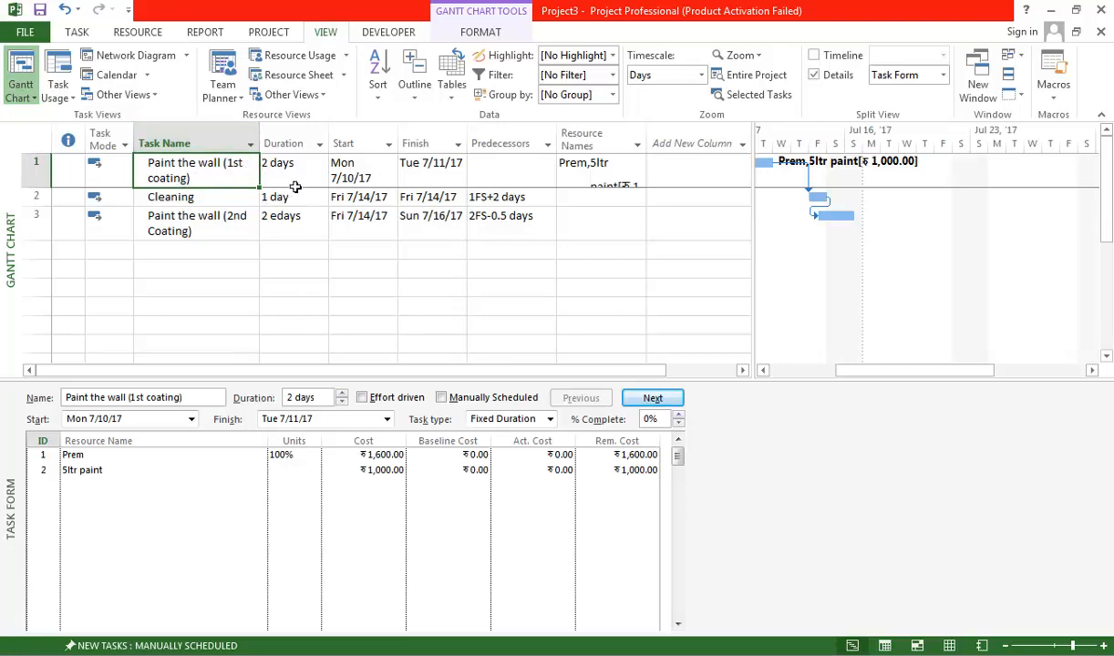
left_click(445, 95)
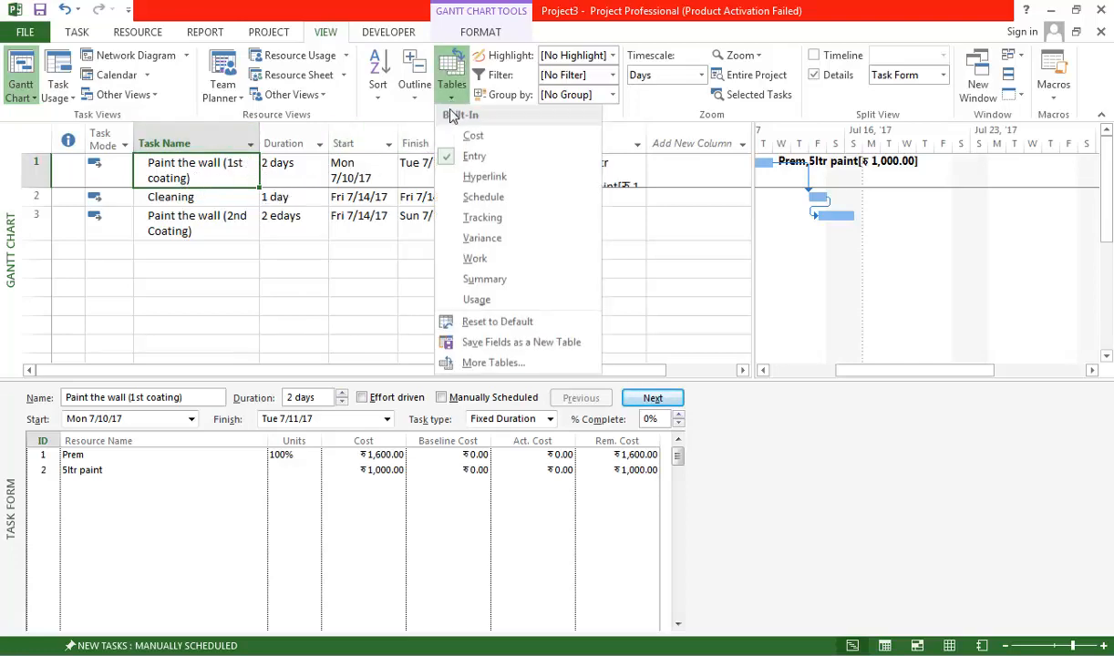
left_click(452, 137)
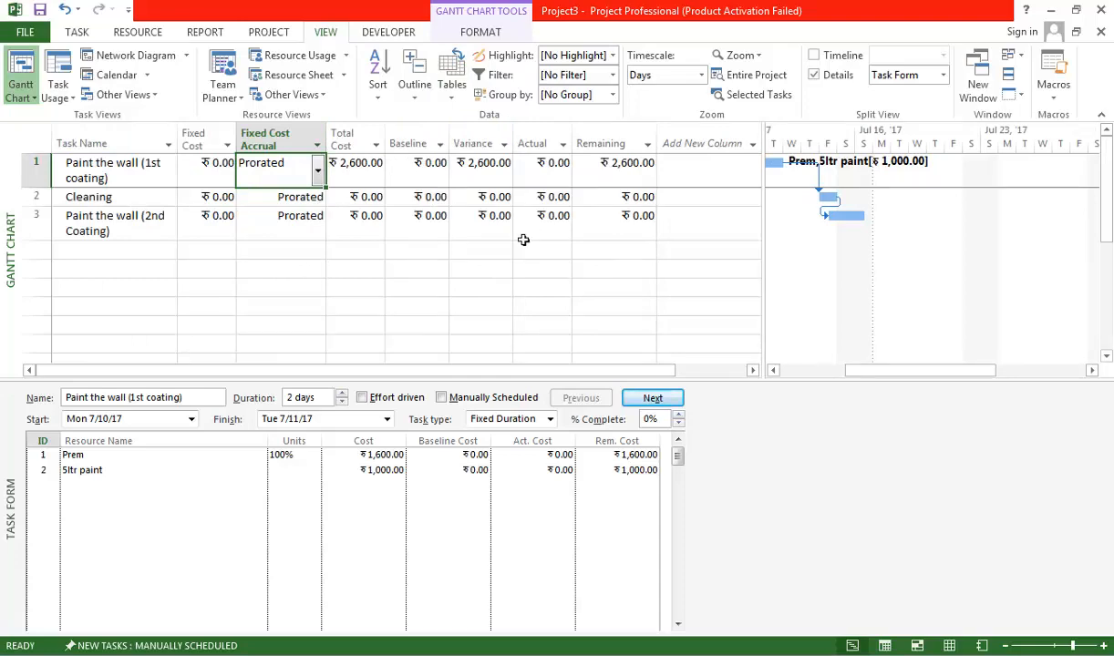
left_click(128, 173)
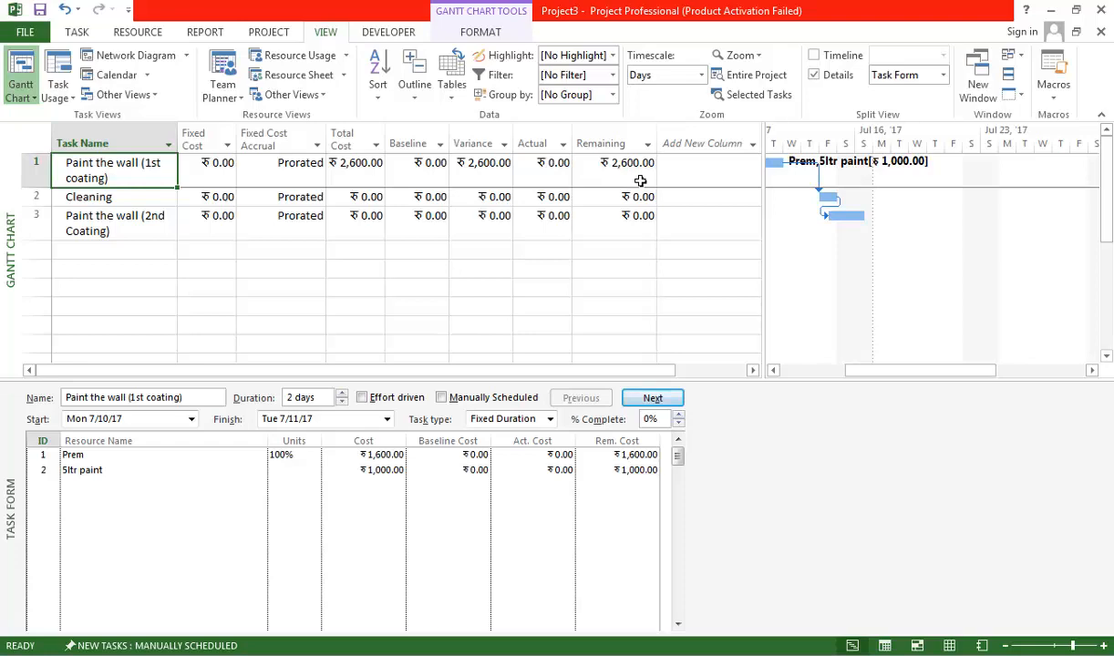
left_click(553, 179)
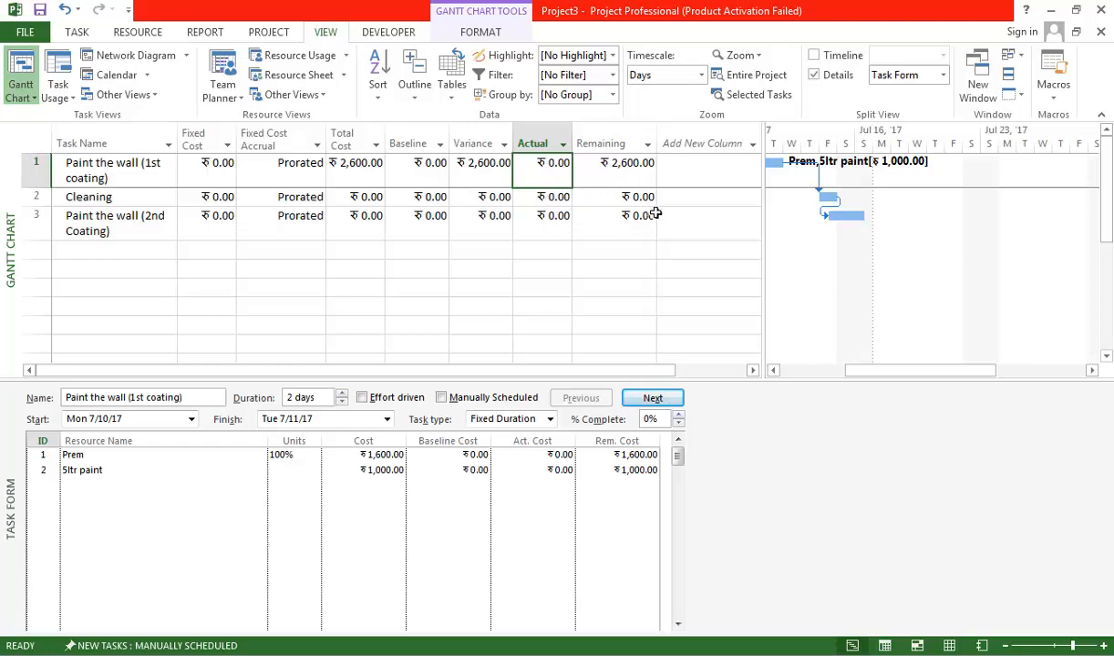
left_click(606, 179)
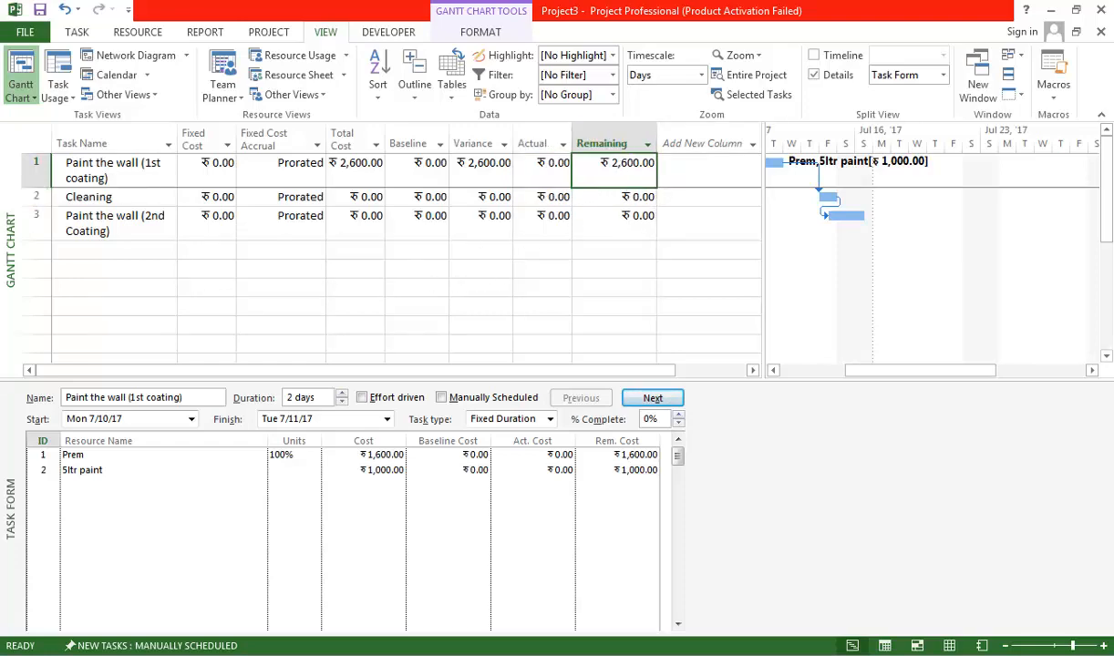
Step: Compare the actual and remaining costs of Paint the wall (1st coating) and mark that task 100% complete
left_click(140, 167)
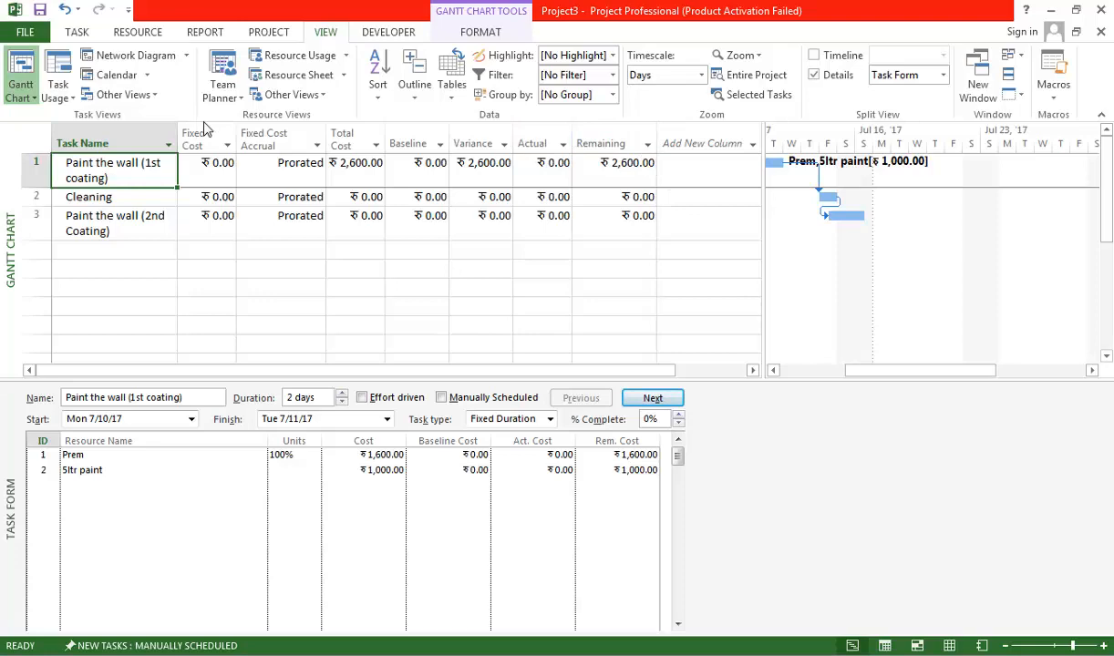
left_click(77, 33)
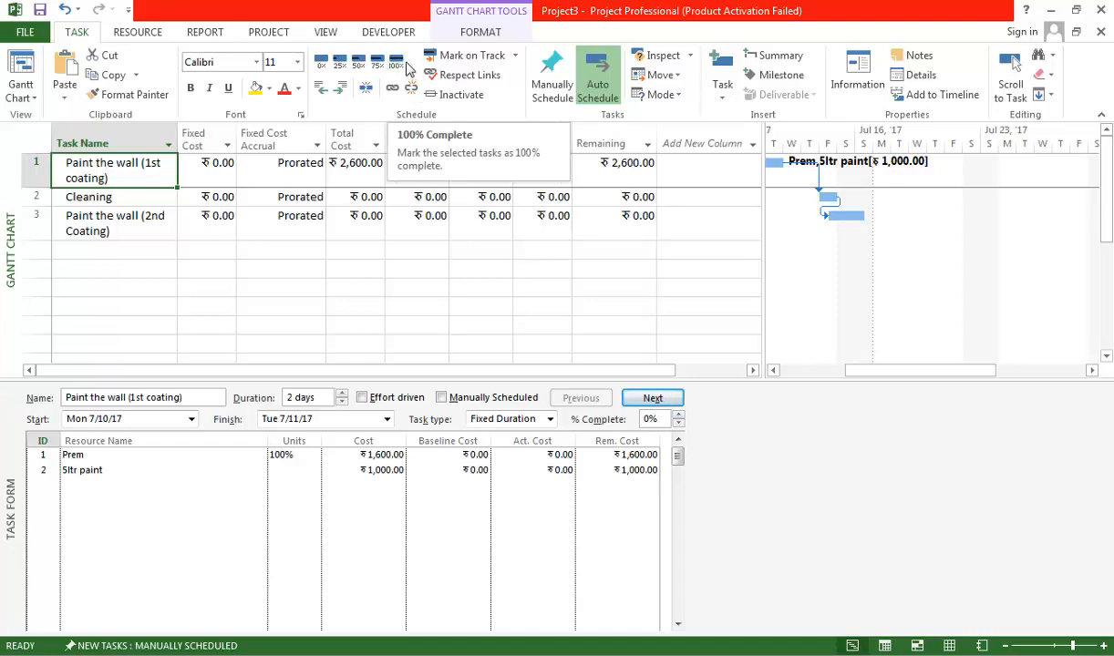
left_click(558, 182)
left_click(593, 179)
left_click(533, 180)
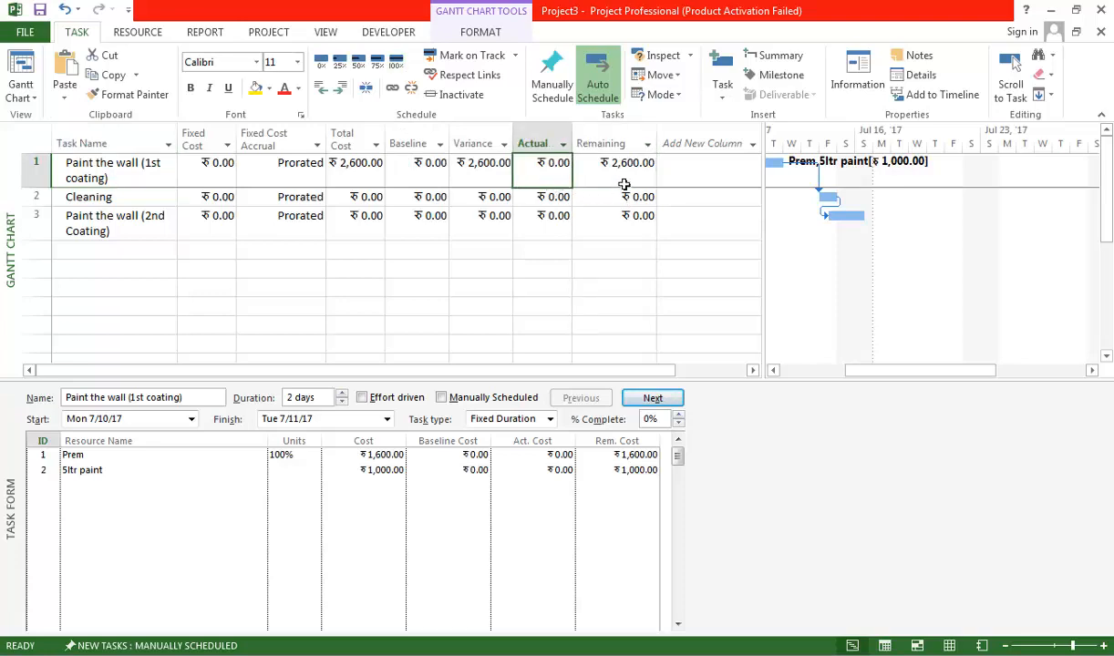
left_click(622, 181)
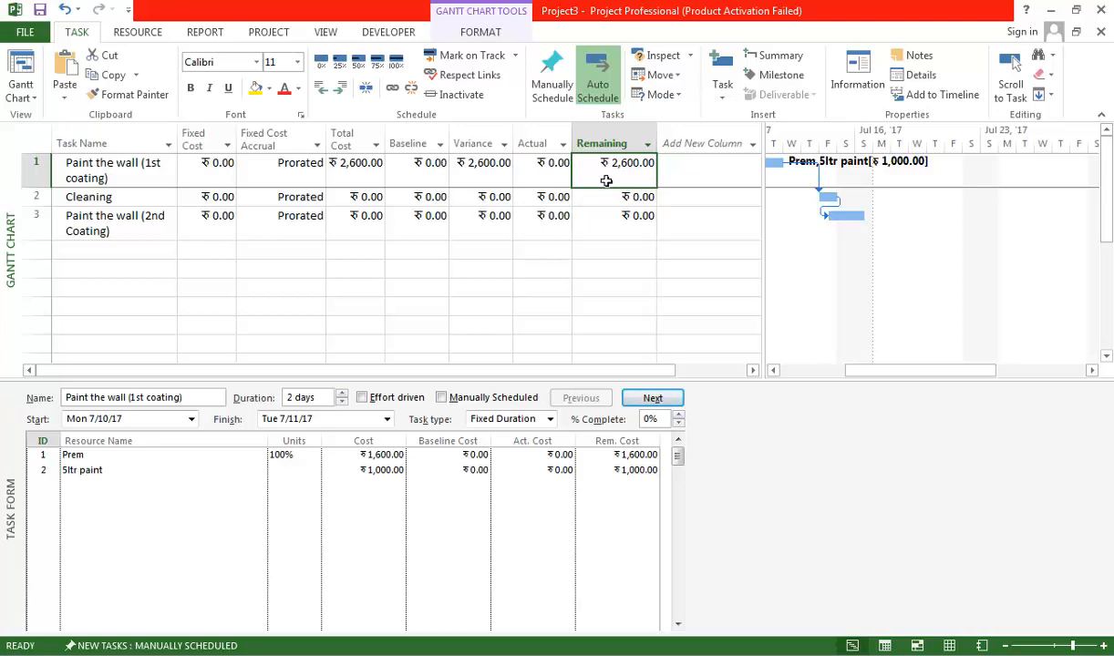
left_click(550, 182)
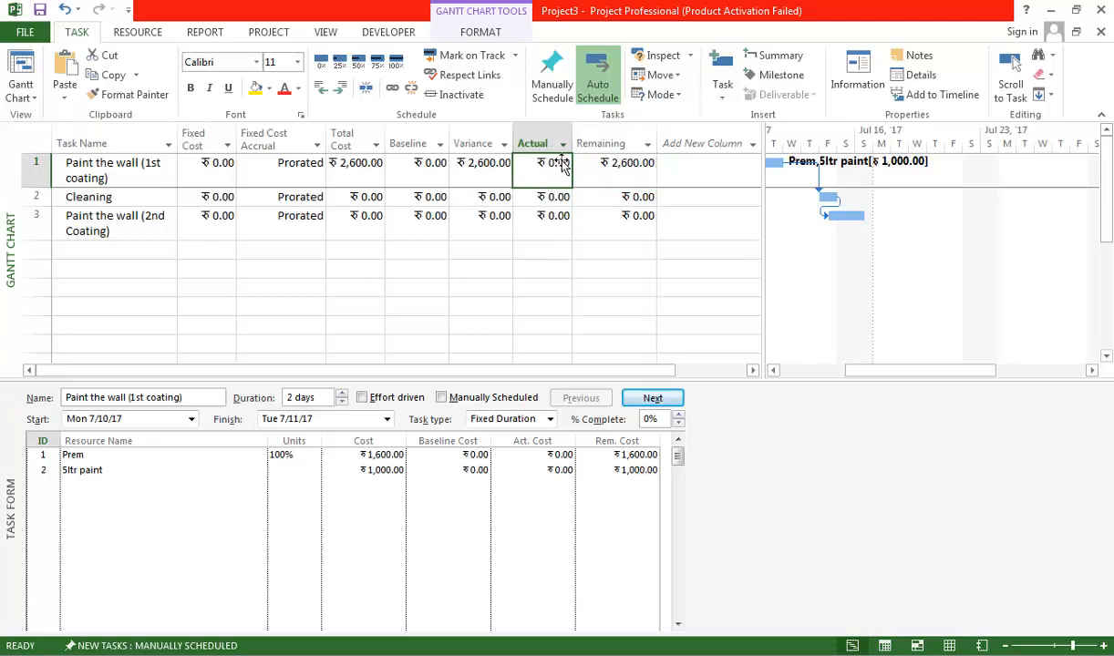
left_click(627, 170)
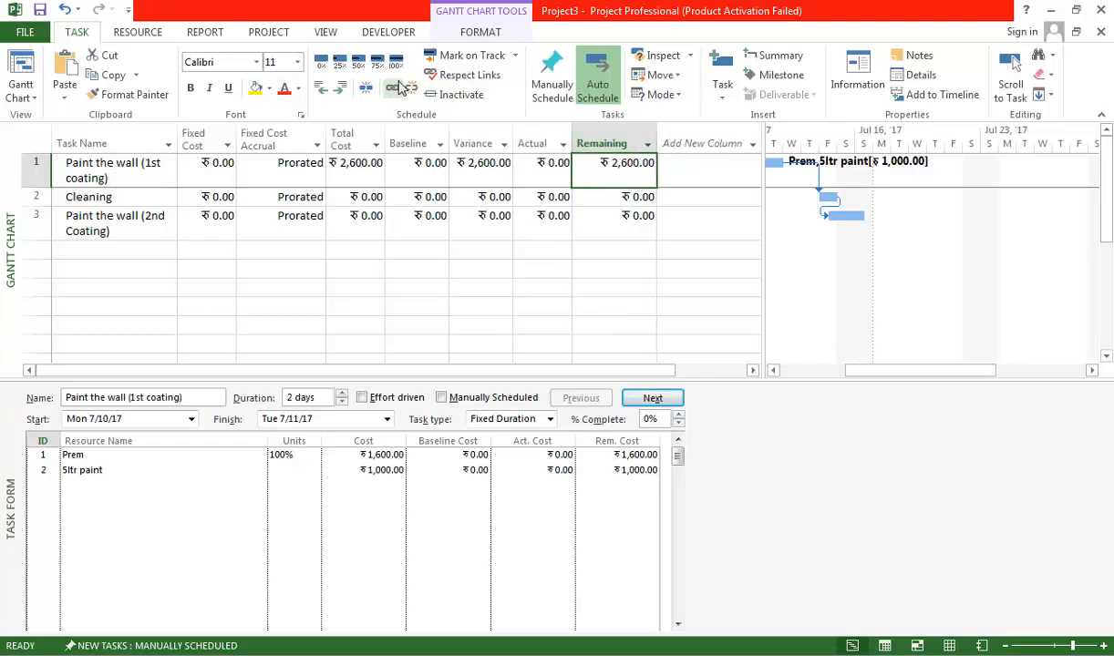
left_click(109, 173)
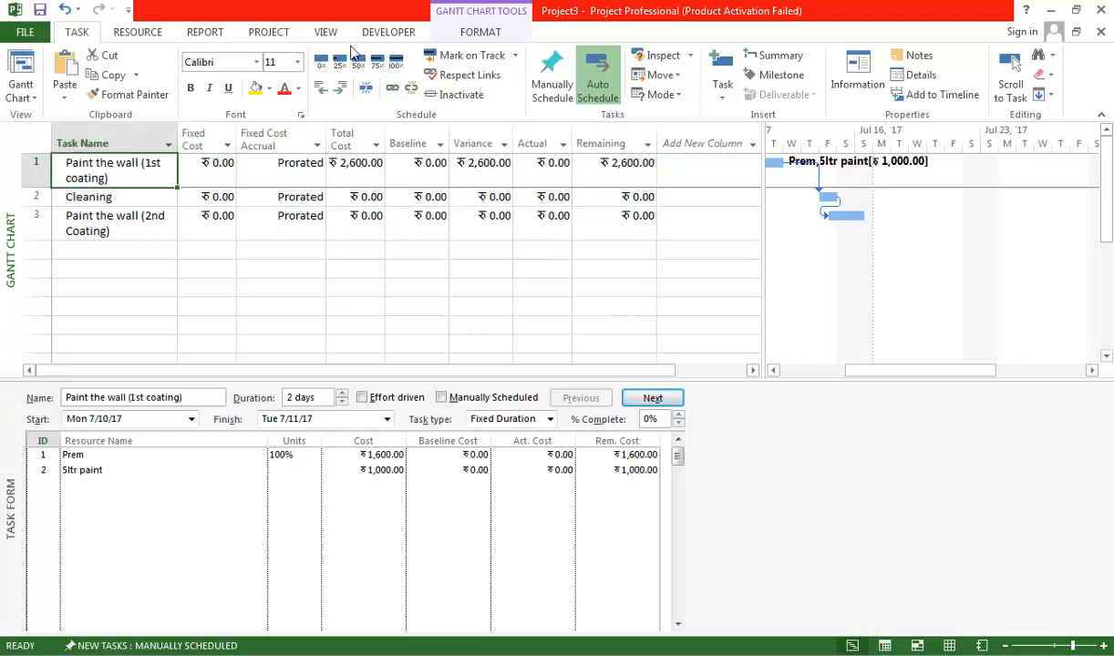
left_click(394, 64)
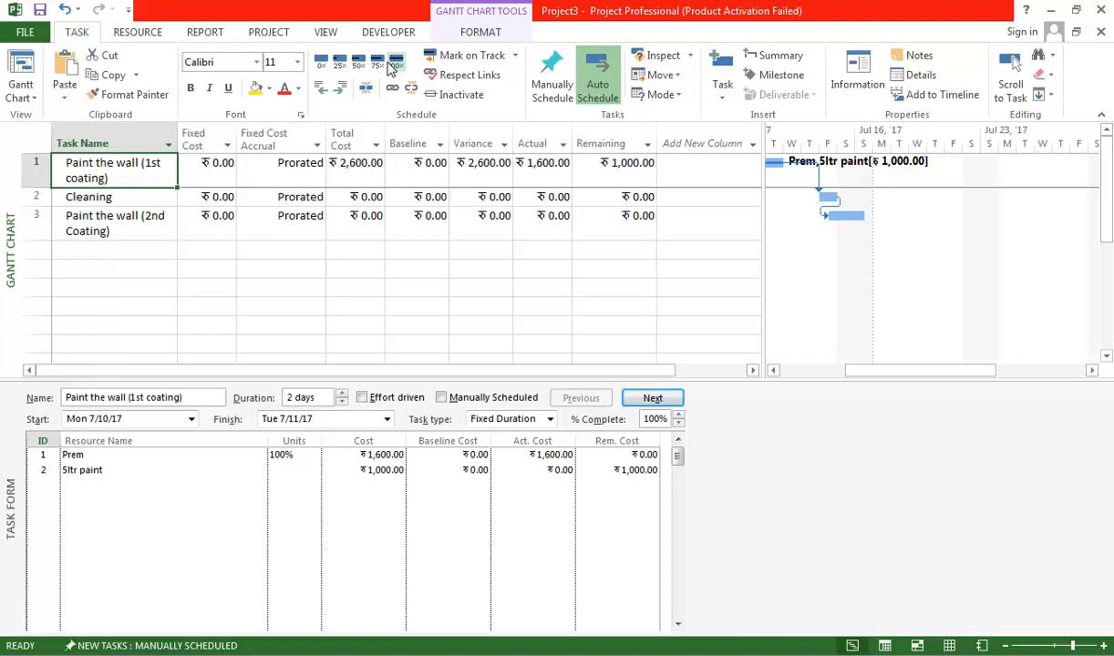
Step: Examine the completed task's actual and remaining costs, comparing those of the painter and 5ltr paint in the Task Form
left_click(551, 175)
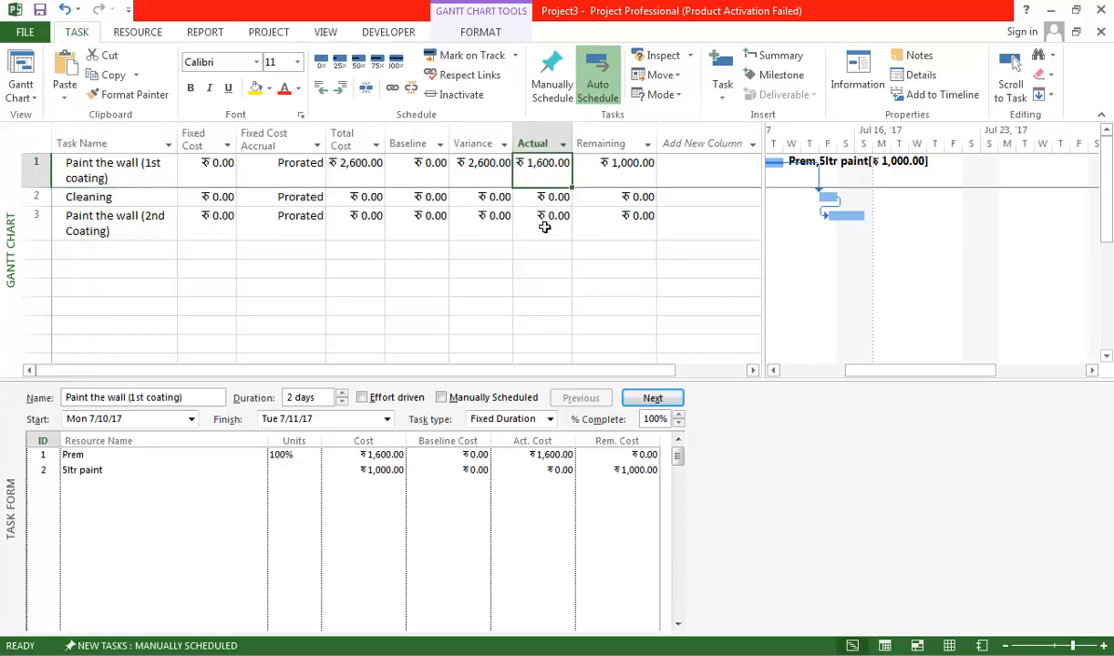
left_click(621, 183)
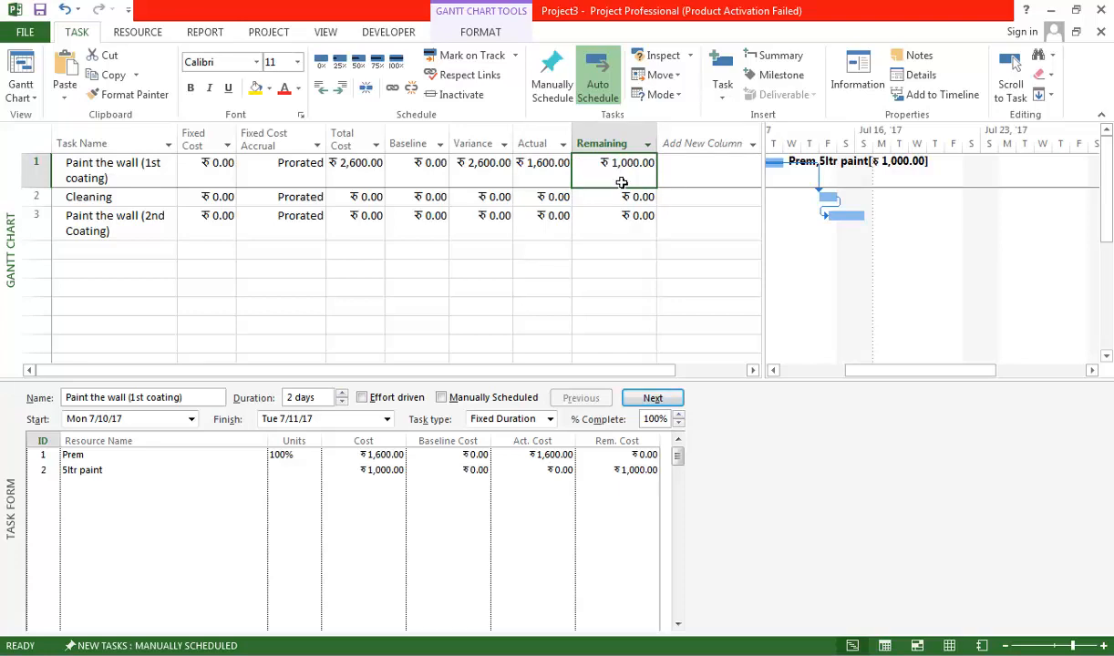
left_click(103, 484)
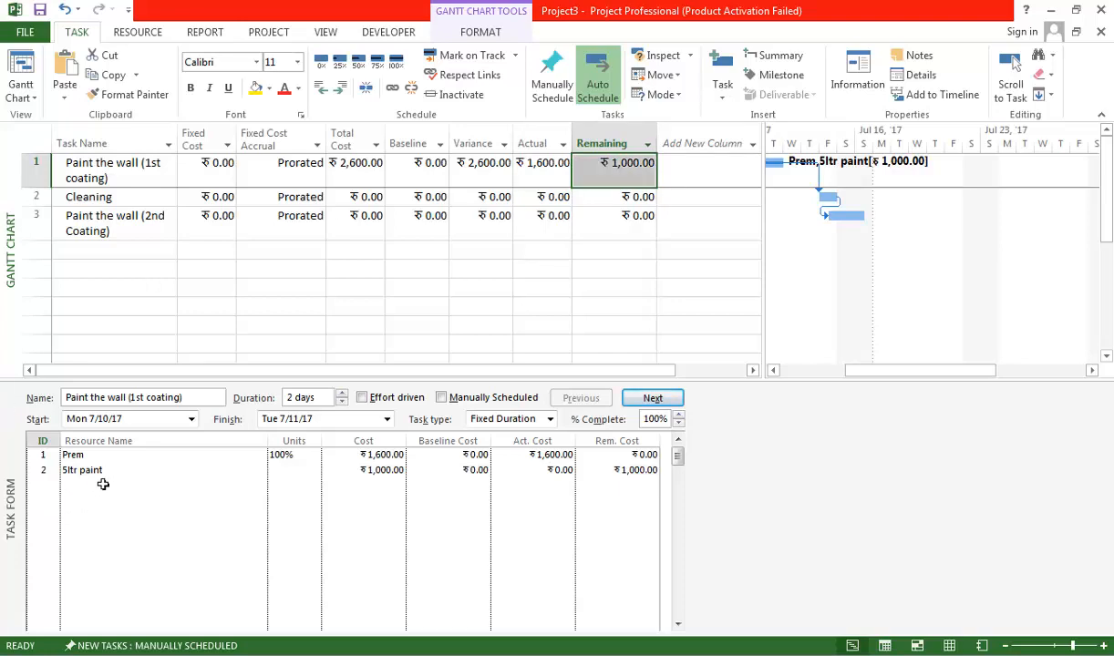
left_click(382, 483)
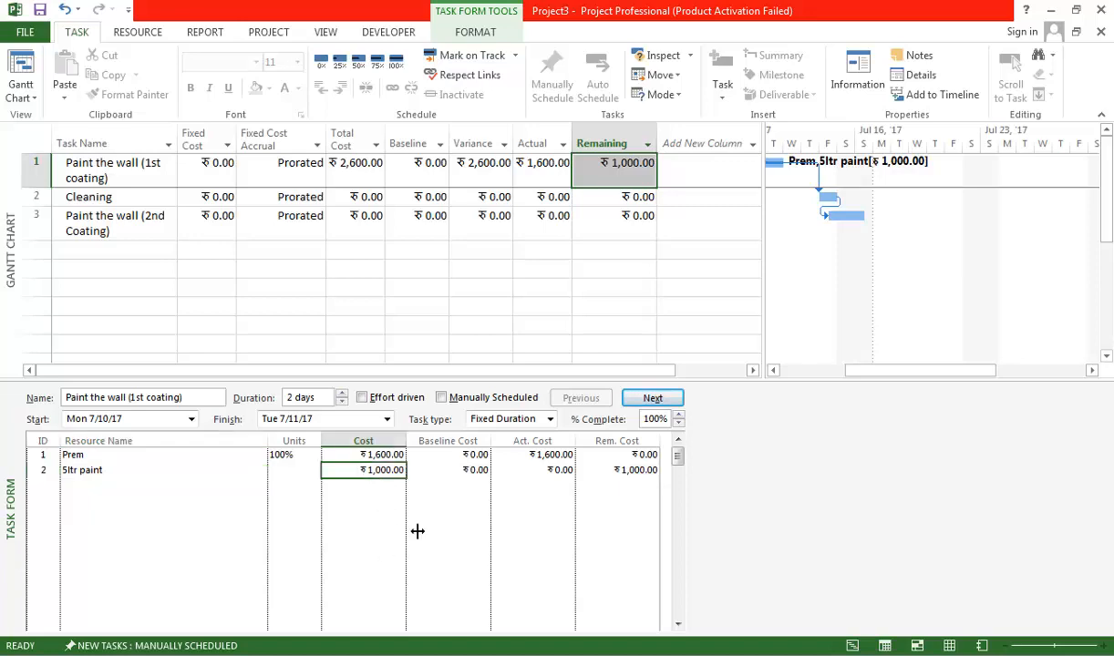
left_click(646, 484)
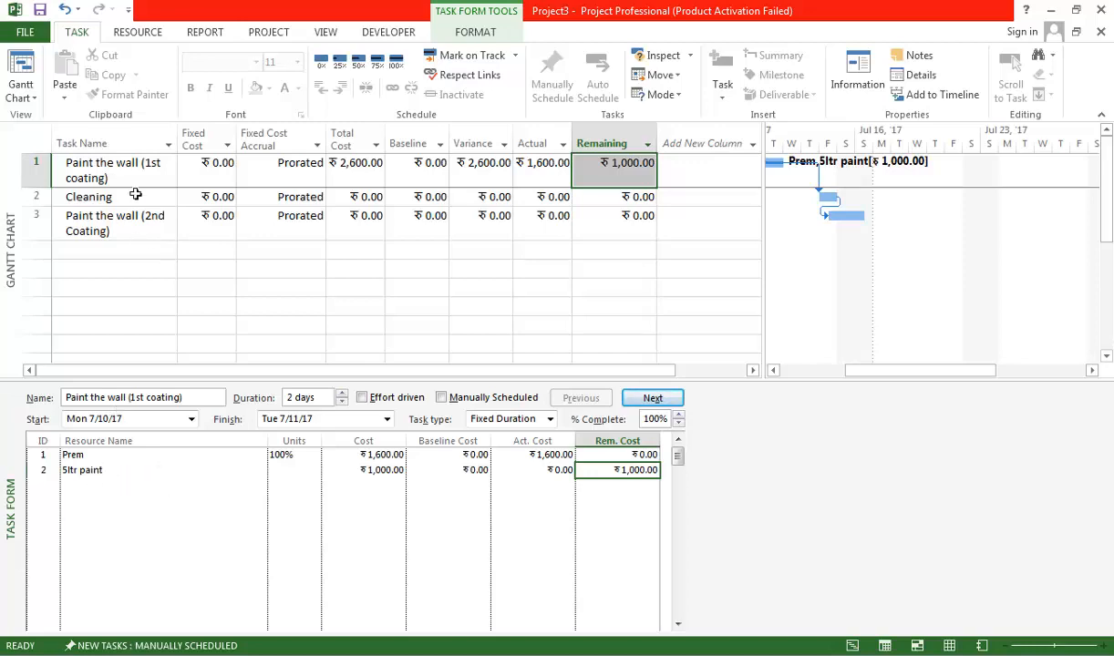
left_click(108, 470)
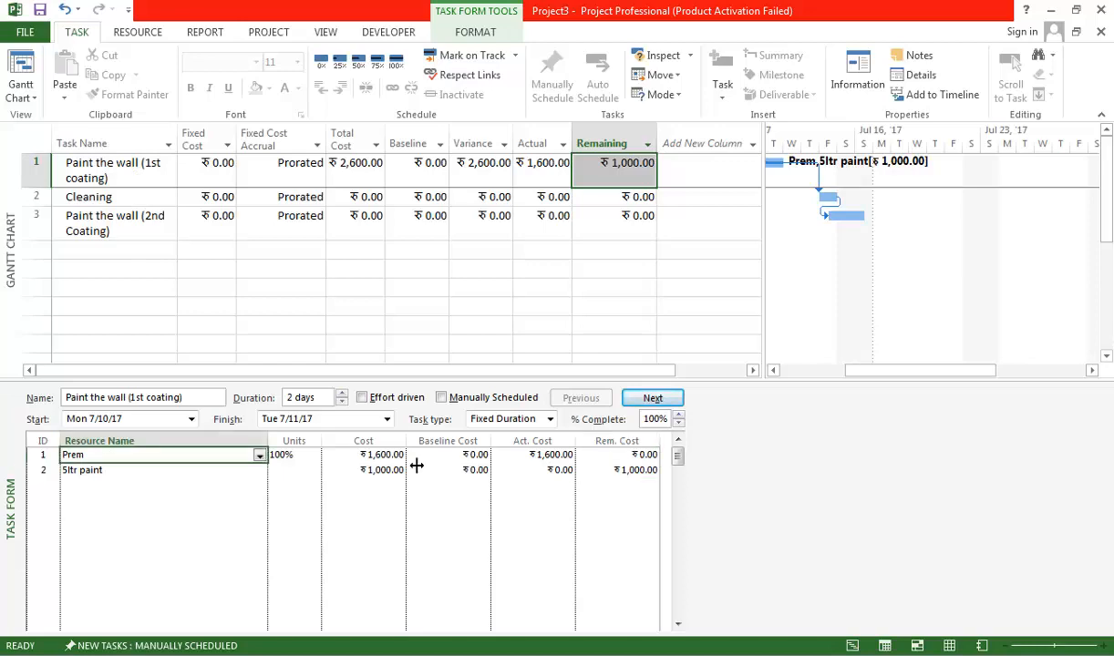
left_click(534, 455)
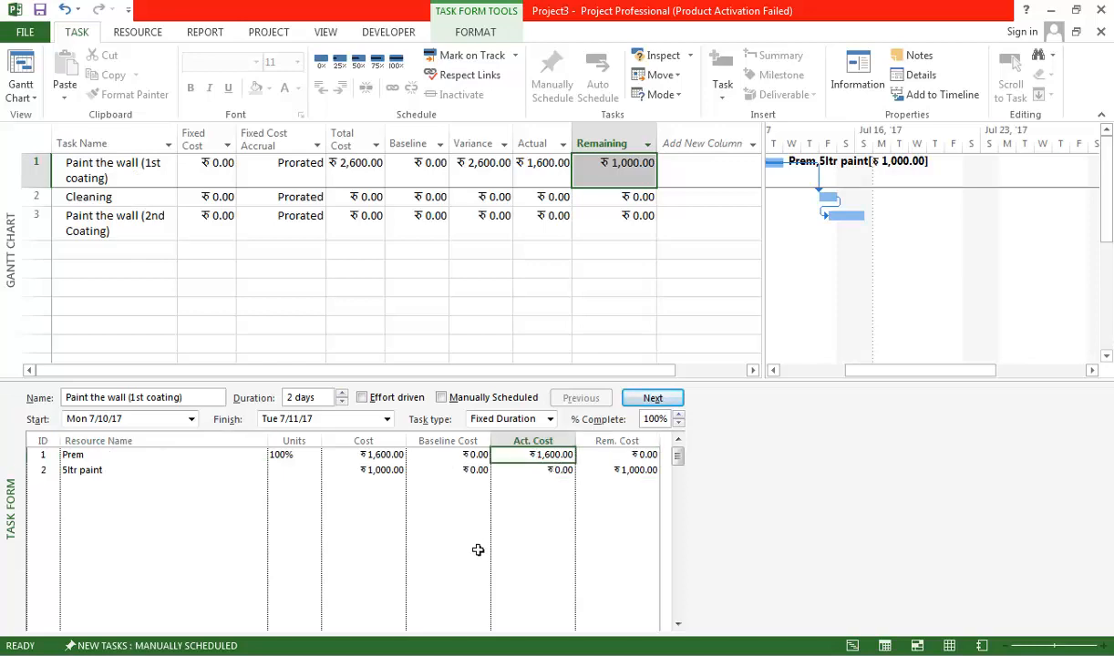
left_click(106, 472)
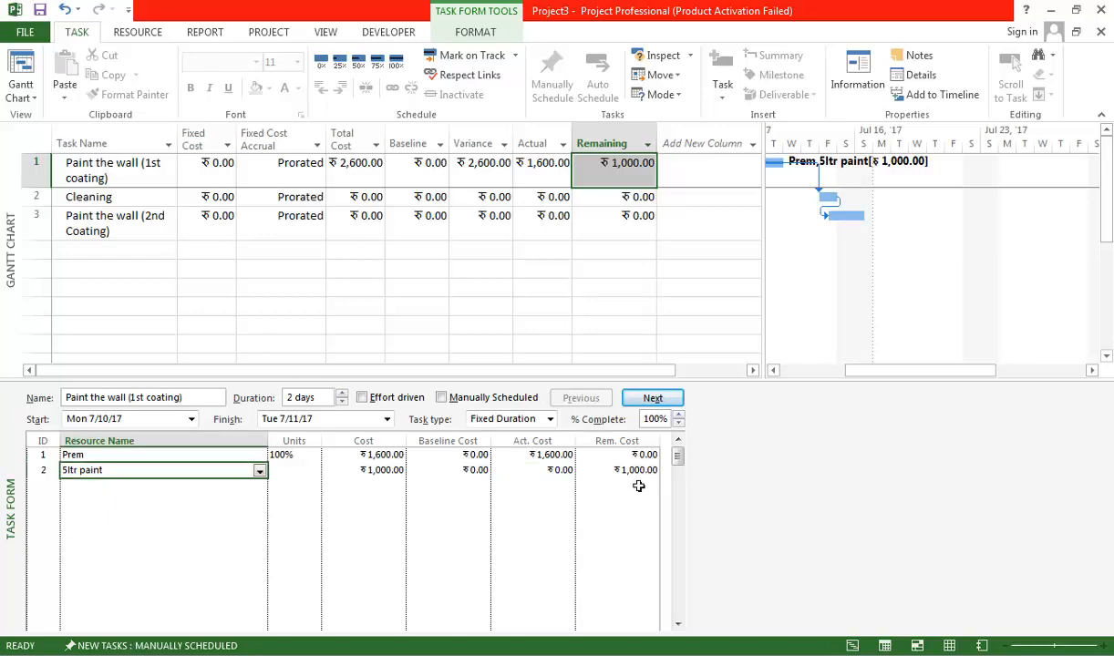
left_click(617, 469)
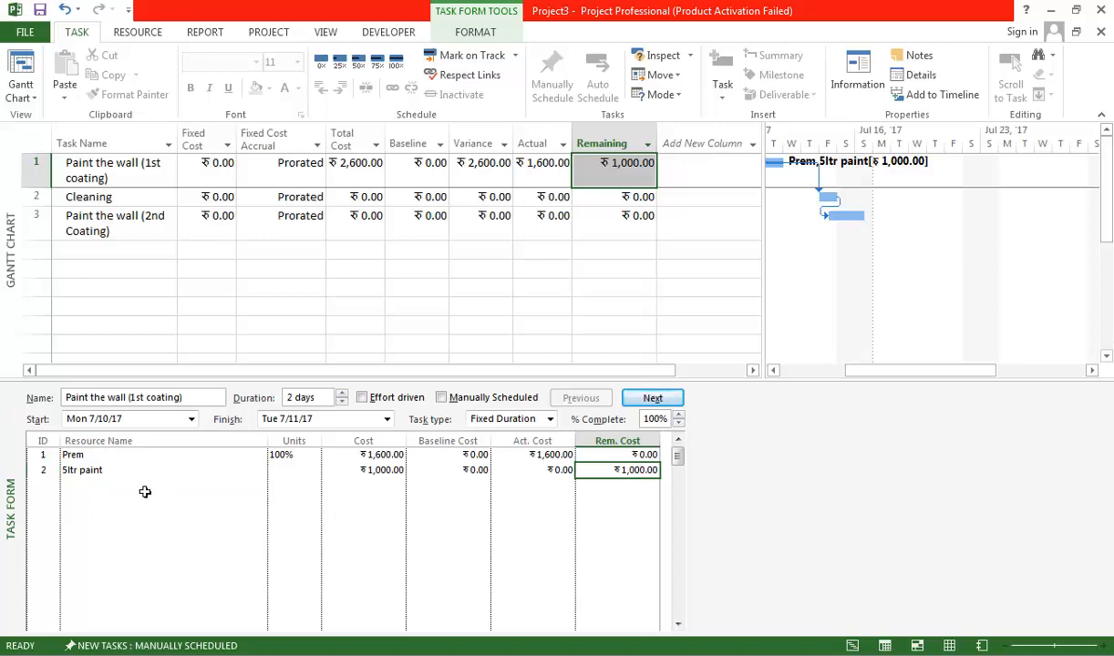
left_click(117, 487)
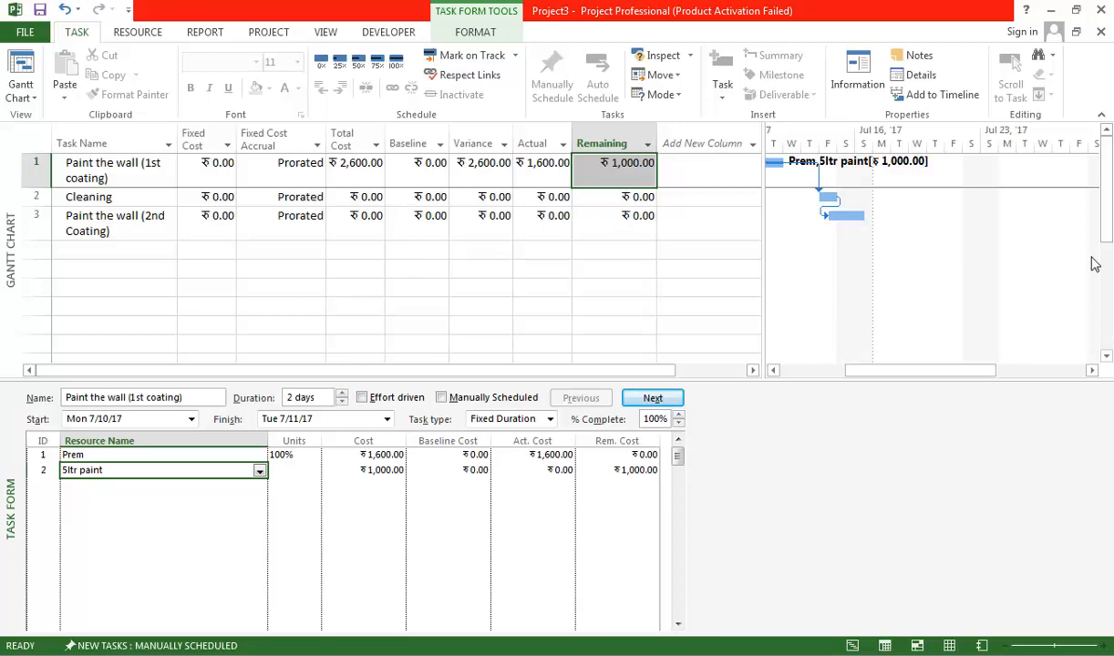
Step: Switch to the Notepad notes and reread the step6 cost check and the expected total expenditure
key("alt+Tab")
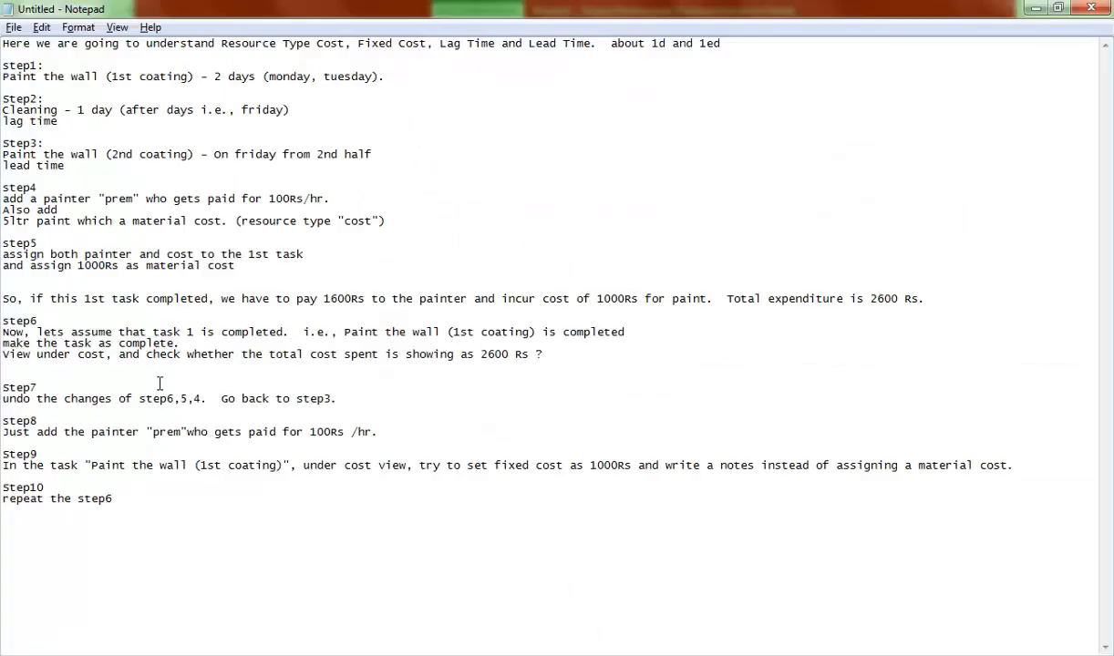
left_click_drag(31, 356, 556, 363)
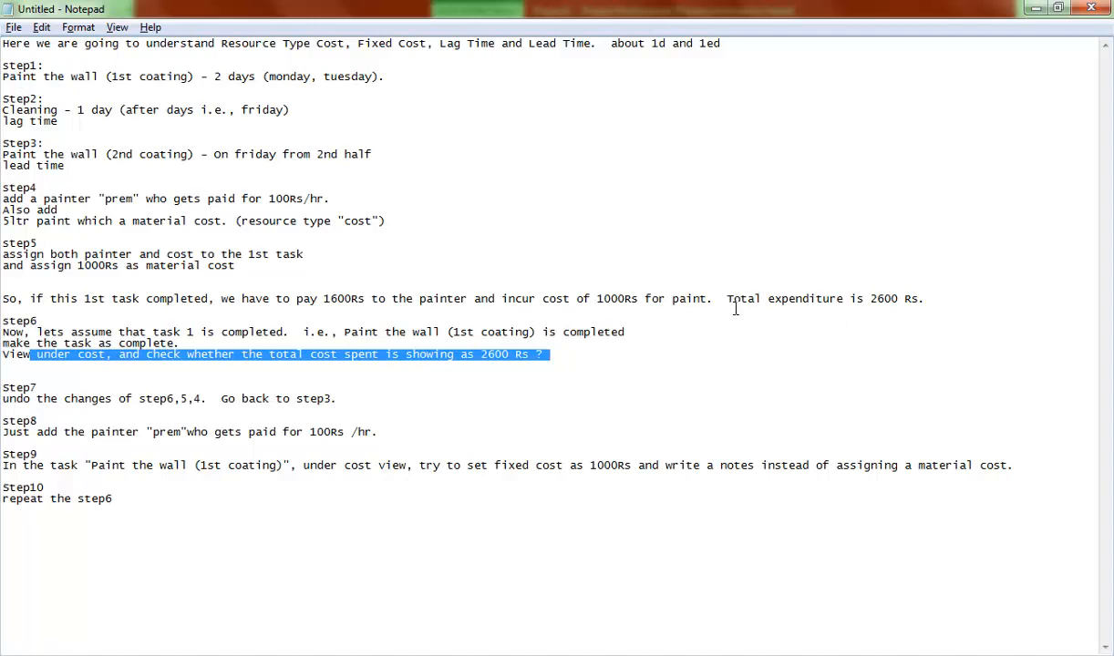
left_click_drag(727, 301, 934, 309)
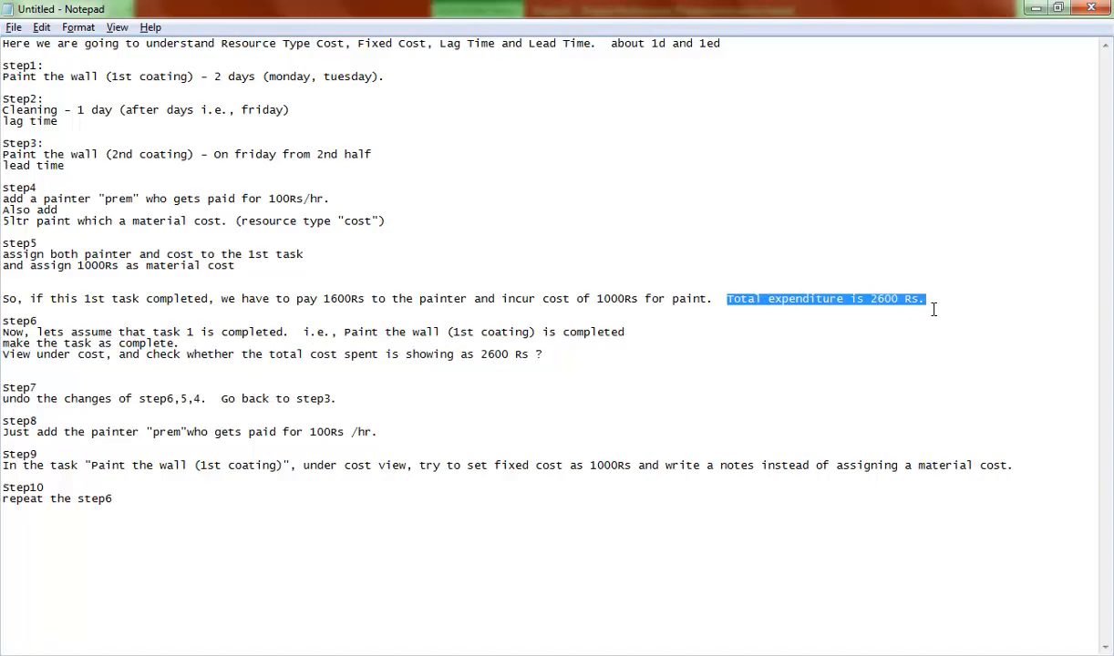
Step: Reread the step6 cost check, the step5 material cost and the step3 lead time task in the notes
left_click(273, 381)
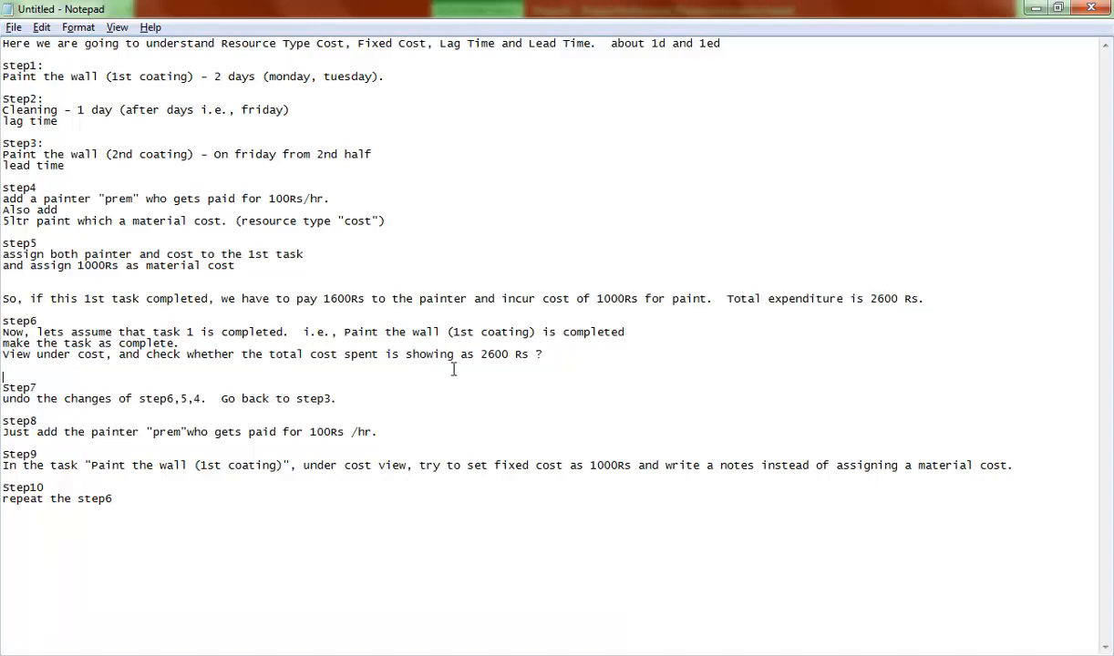
left_click_drag(481, 355, 549, 362)
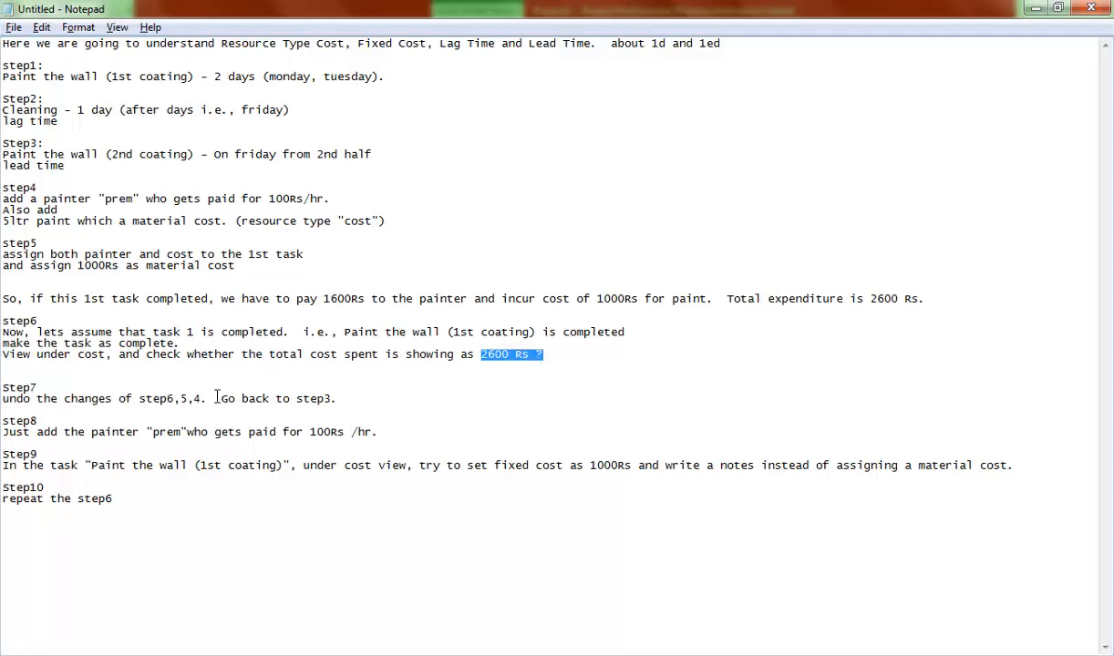
left_click_drag(78, 265, 248, 277)
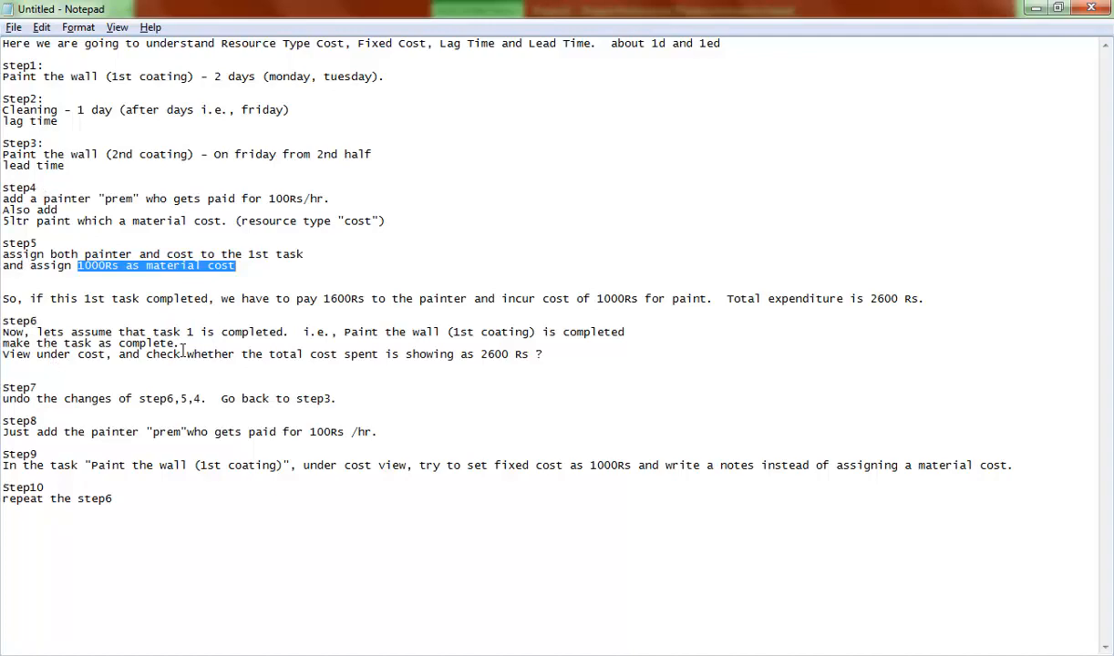
left_click_drag(2, 146, 130, 184)
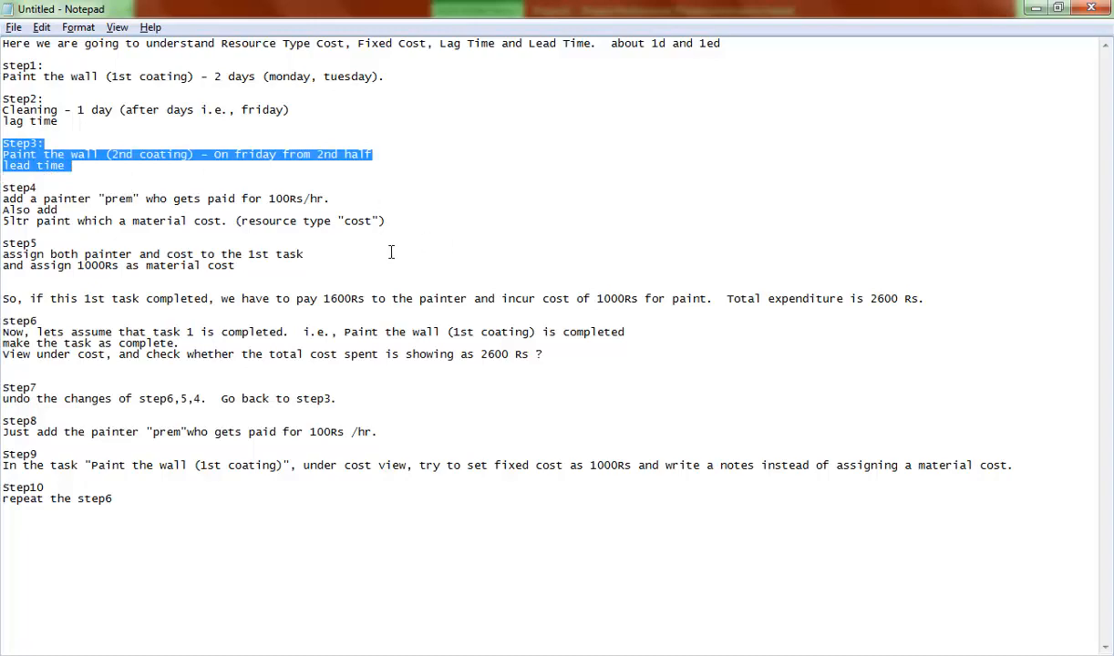
Step: Switch to Microsoft Project and undo the first coating task's completion, the Cost table display, the 5ltr paint cost and both resource assignments
left_click(1113, 379)
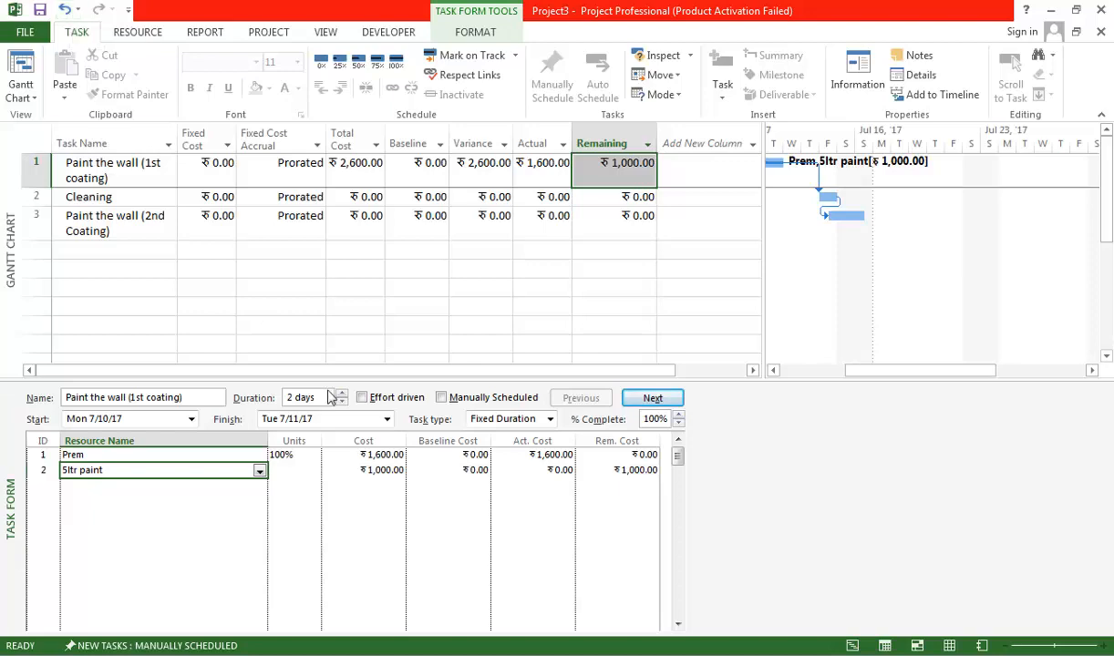
key("ctrl+z")
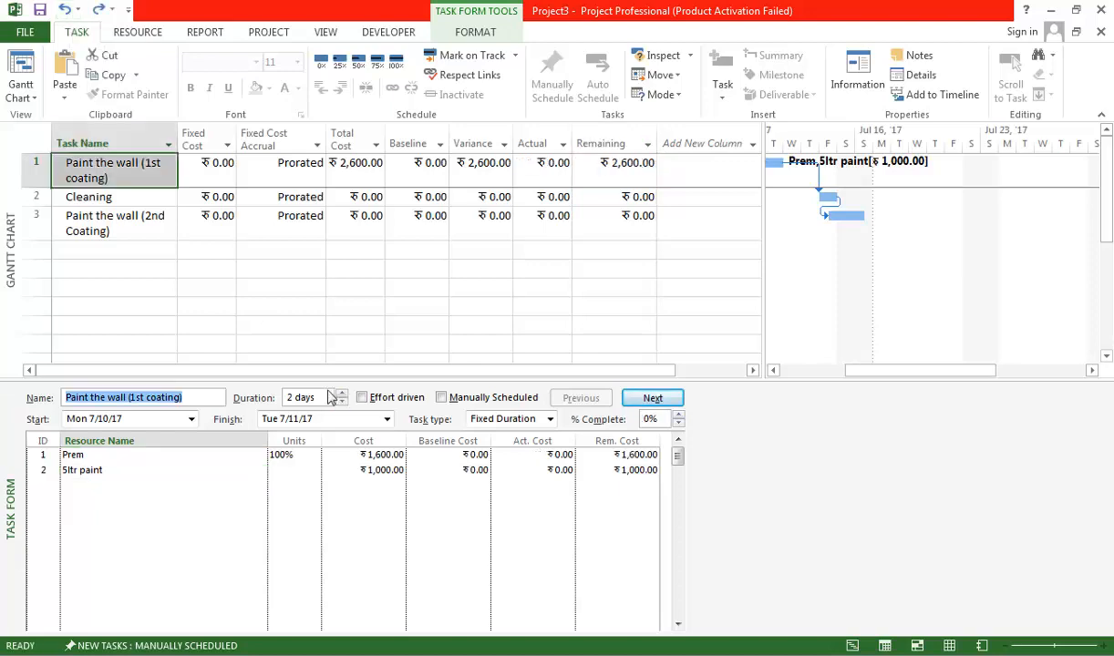
key("ctrl+z")
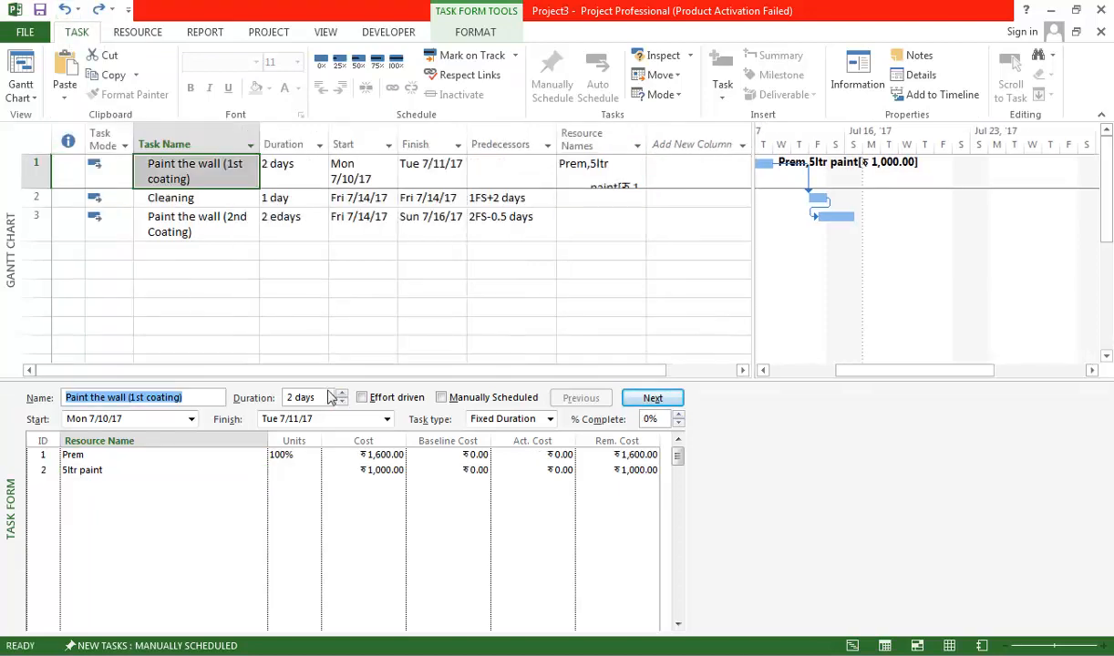
key("ctrl+y")
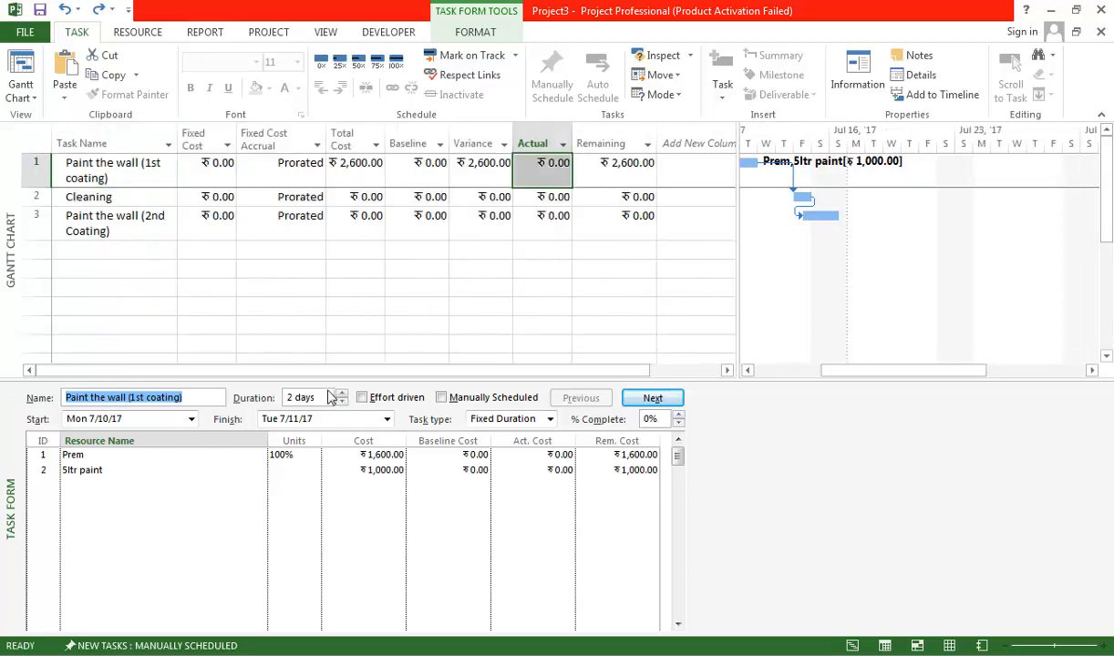
key("ctrl+z")
key("ctrl+z")
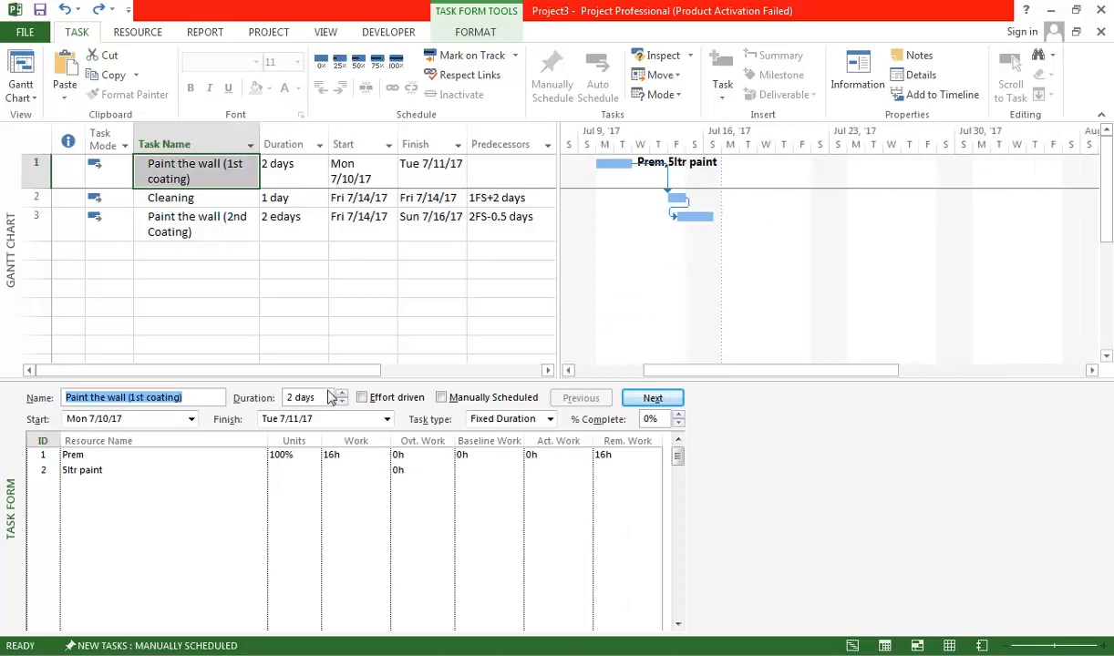
key("ctrl+z")
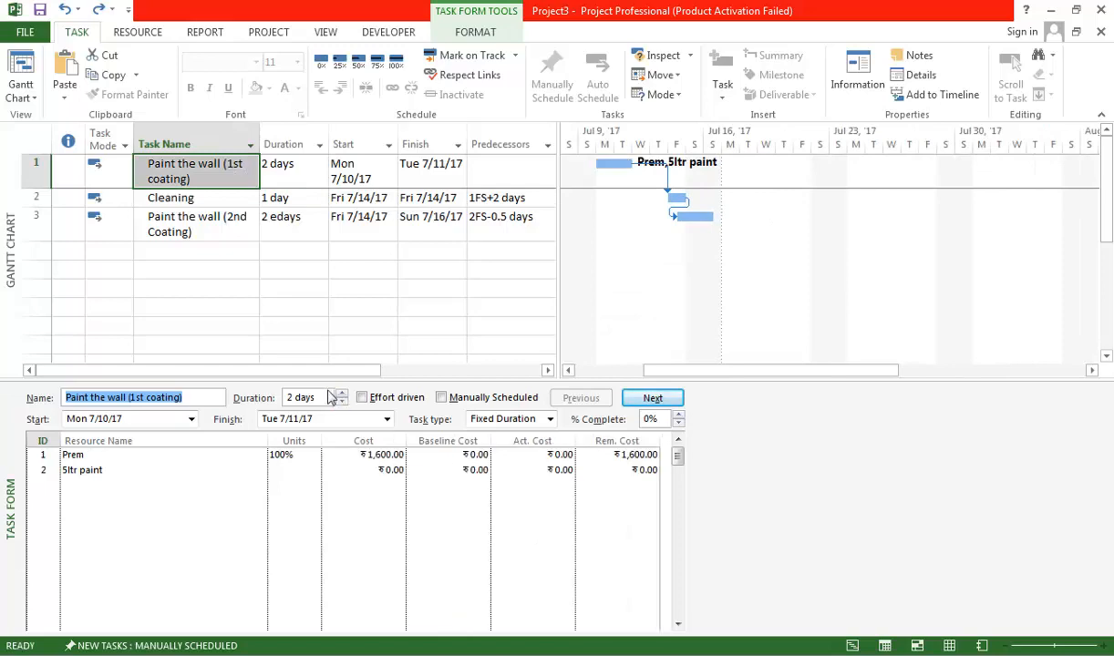
key("ctrl+z")
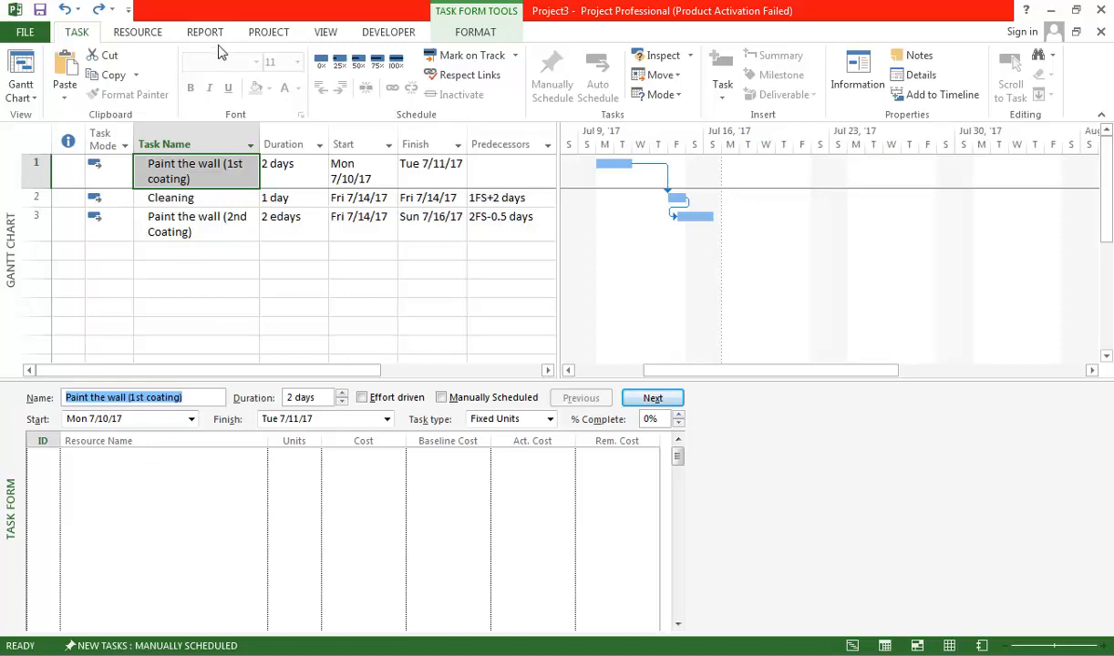
Step: Restore the Task Form as the details pane, check the Resource Sheet and return to the Gantt Chart
left_click(323, 34)
left_click(284, 77)
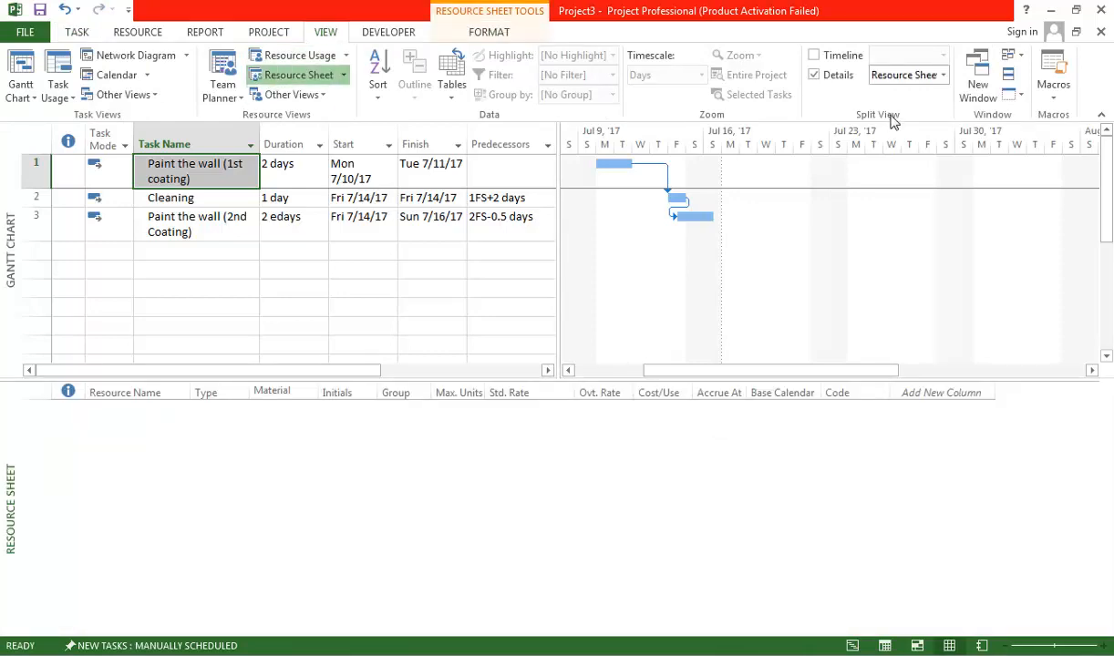
left_click(943, 75)
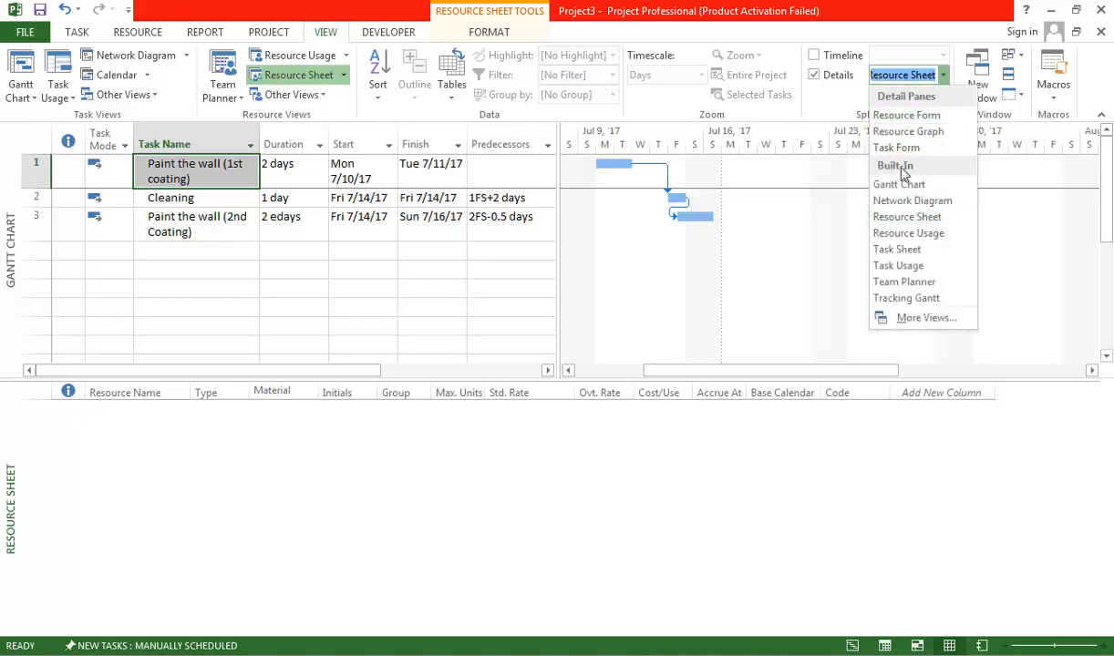
left_click(880, 148)
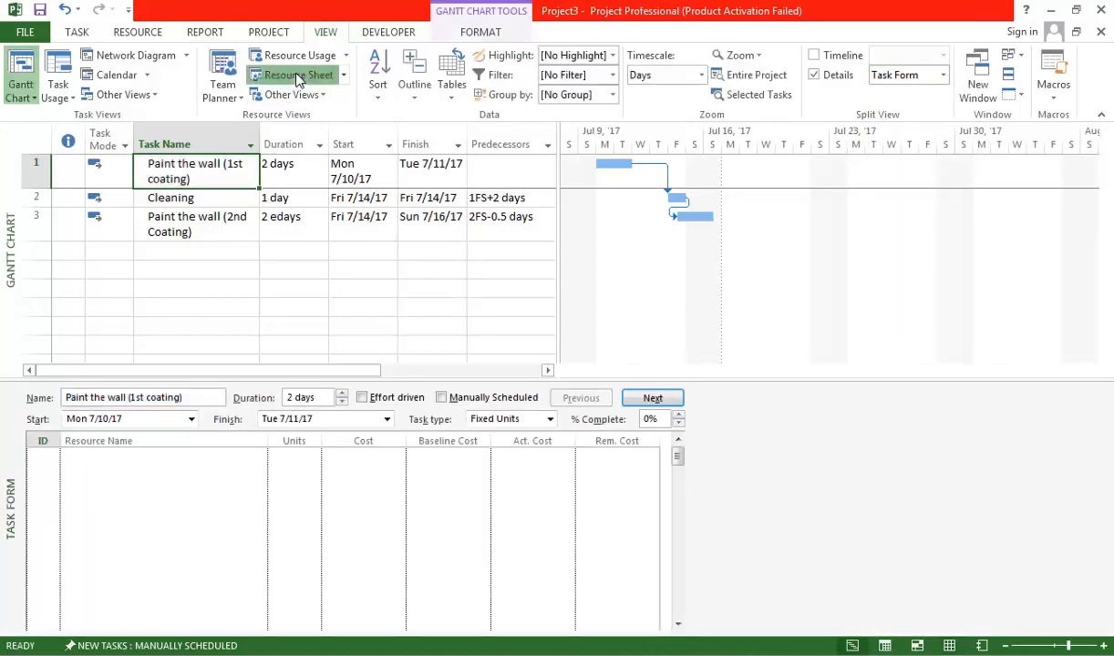
left_click(298, 75)
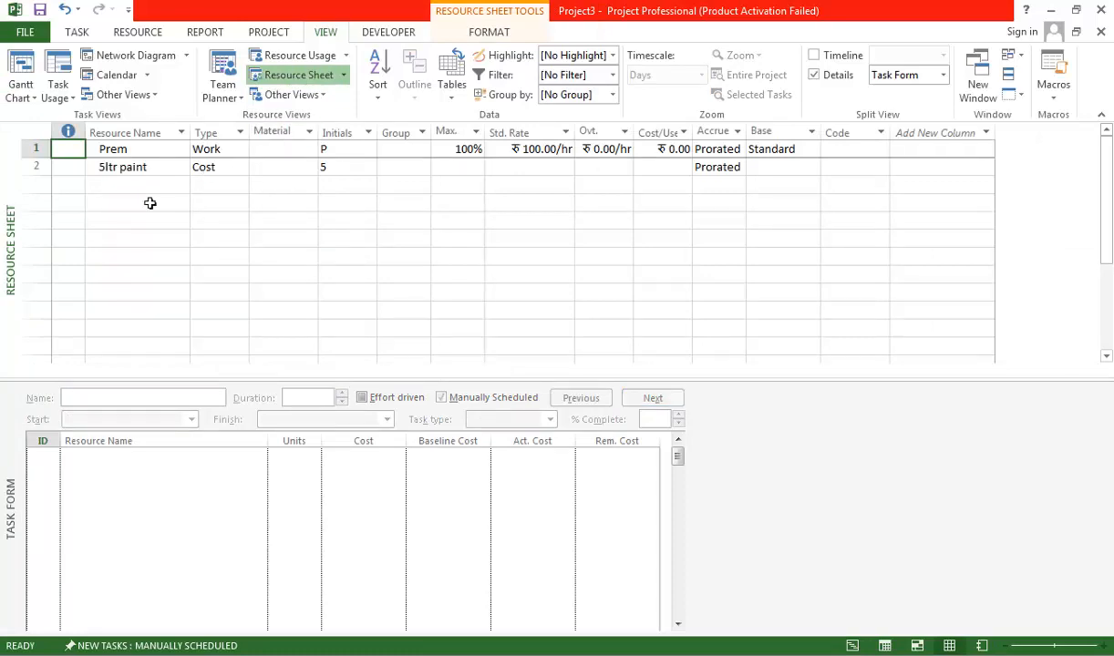
left_click(22, 77)
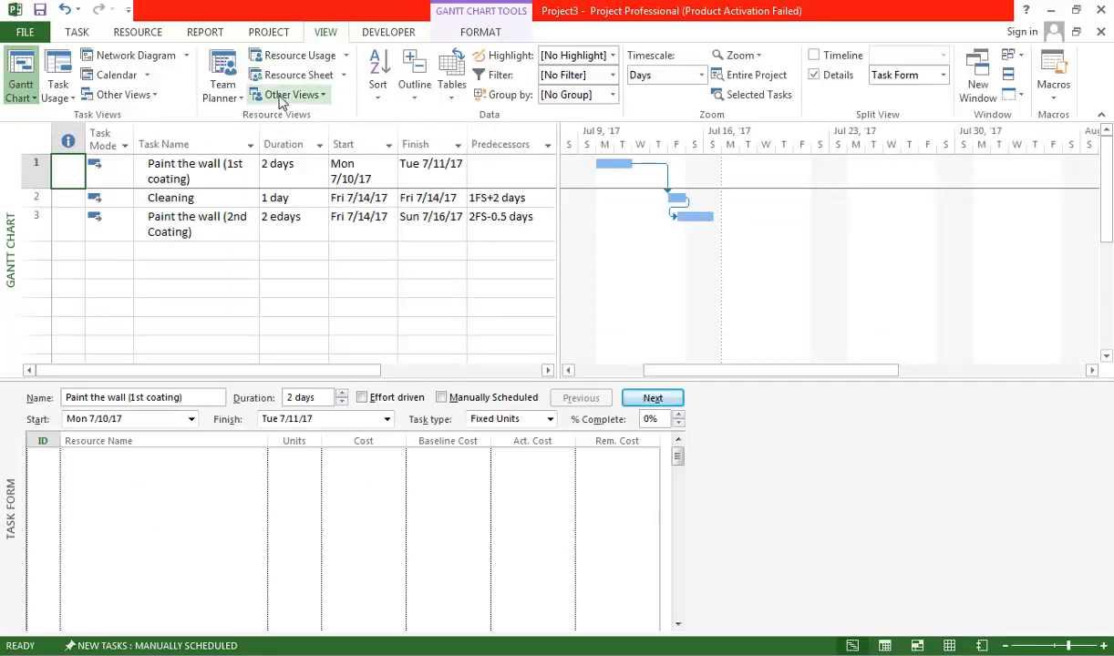
Step: Switch to the Notepad notes and reread the step8 instruction on adding only the painter
key("alt+Tab")
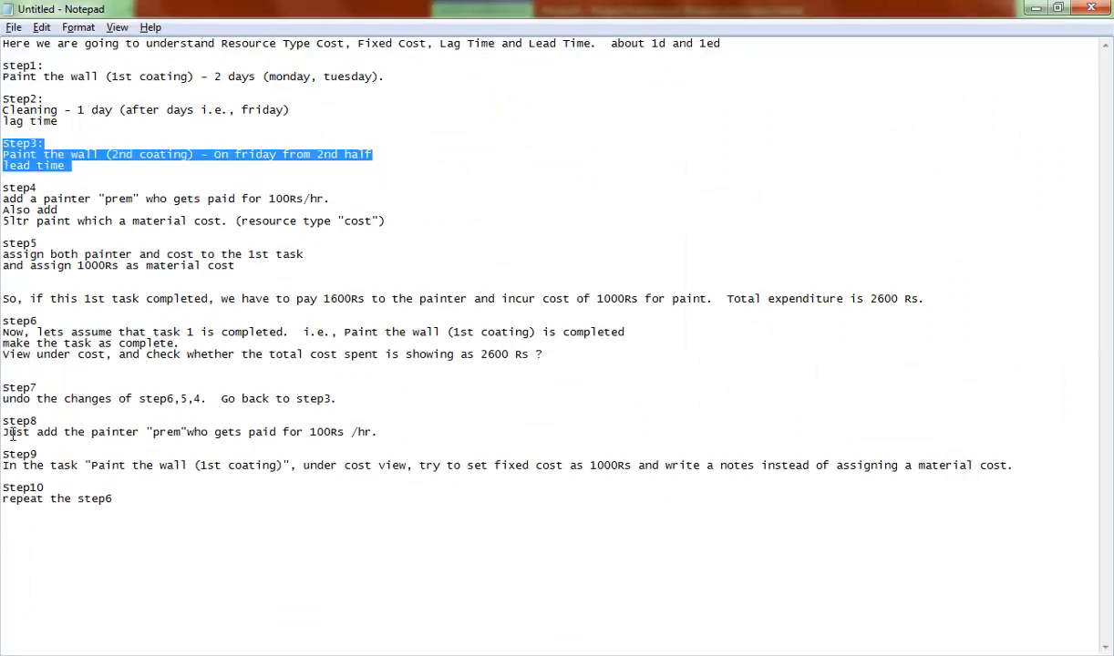
mouse_move(4, 422)
left_mouse_down()
mouse_move(130, 446)
mouse_move(141, 434)
mouse_move(377, 450)
left_mouse_up()
left_click(114, 454)
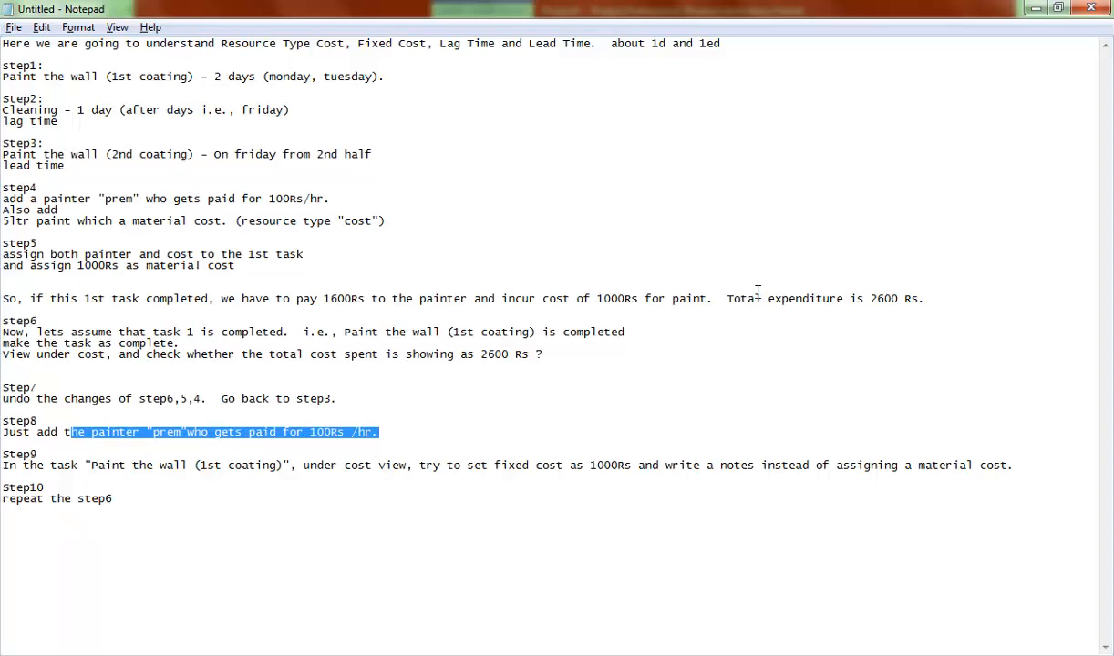
Step: Switch back to Microsoft Project and review the 5ltr paint cost resource in the Resource Sheet
key("alt+Tab")
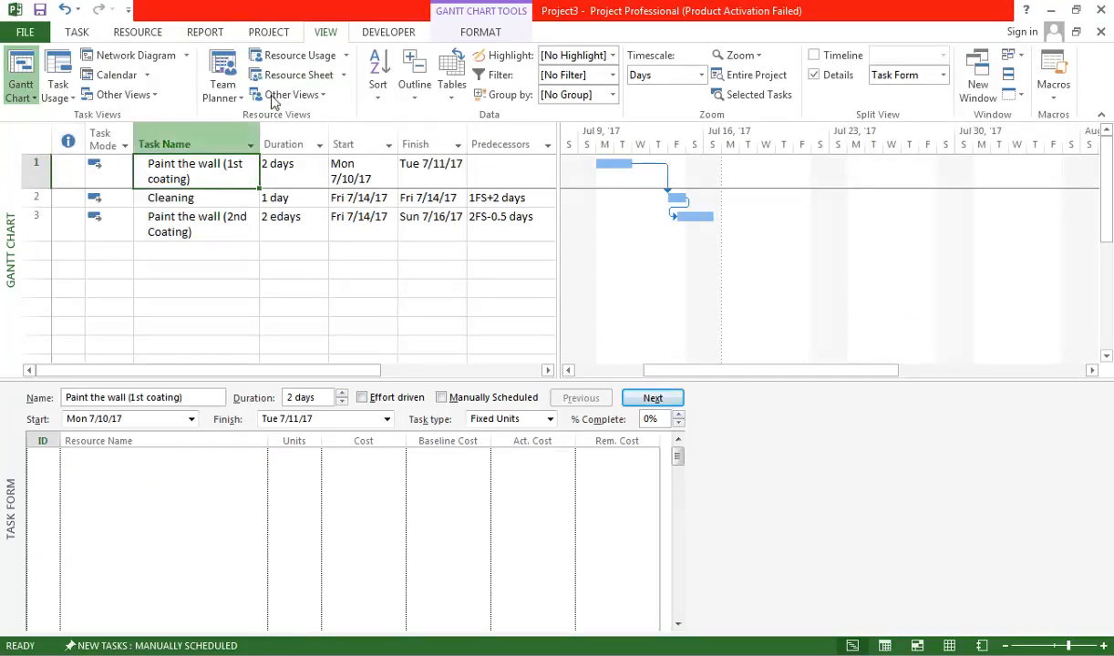
left_click(292, 75)
left_click(124, 172)
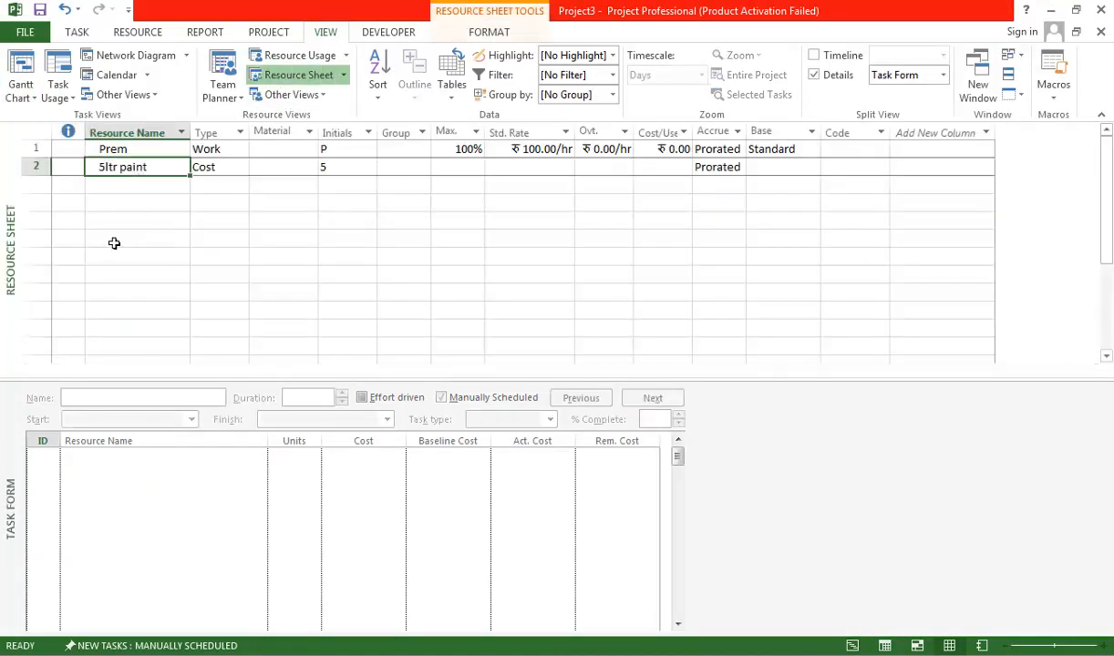
left_click(235, 173)
left_click(127, 175)
left_click(40, 167)
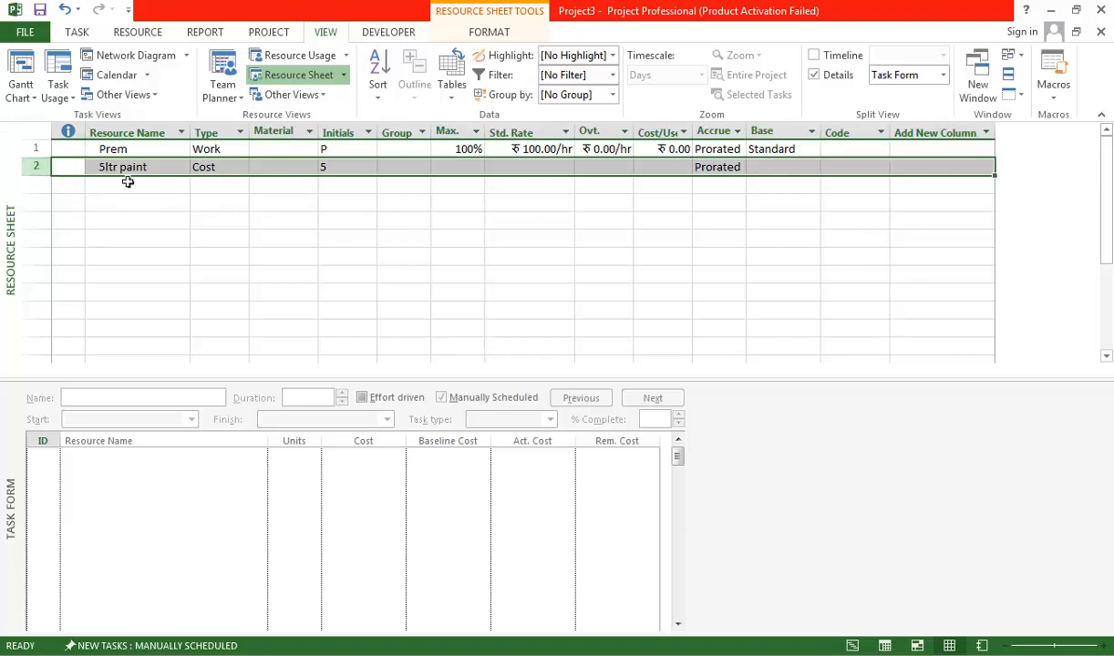
Step: In the Gantt Chart, assign only the painter to Paint the wall (1st coating) and set its task type to Fixed Duration
left_click(28, 84)
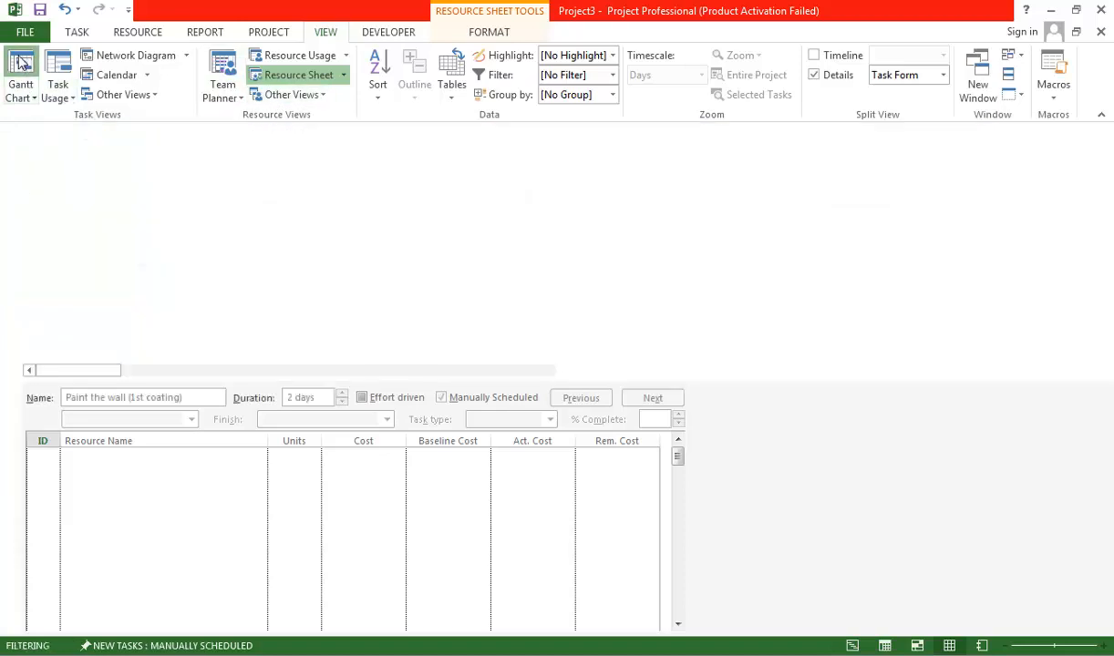
left_click(211, 185)
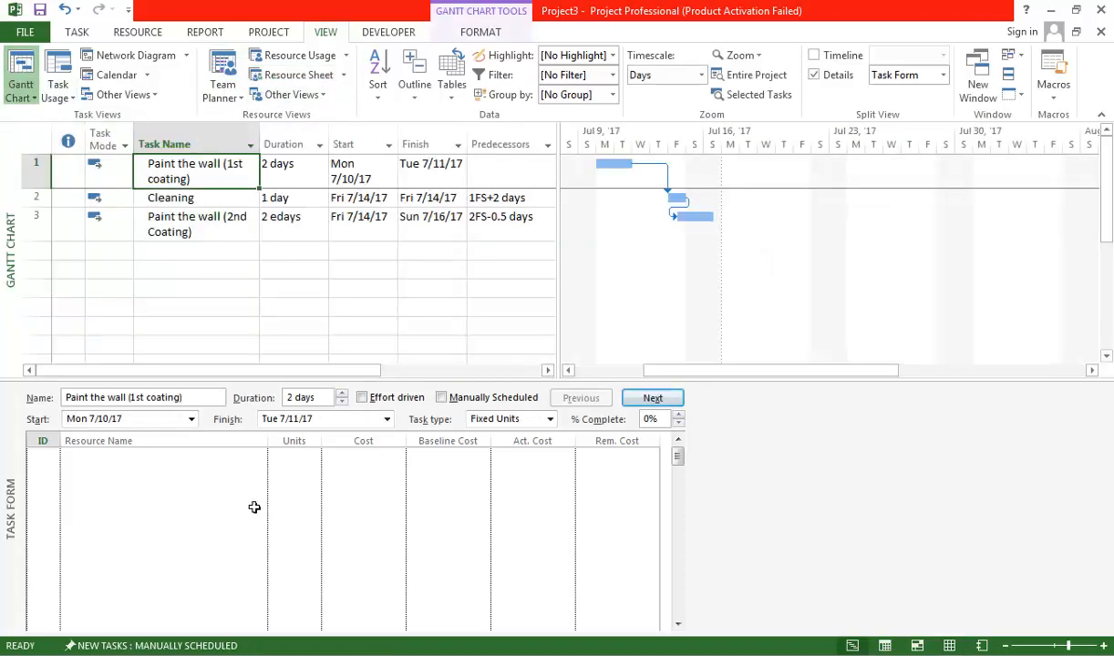
left_click(259, 459)
left_click(260, 456)
left_click(106, 482)
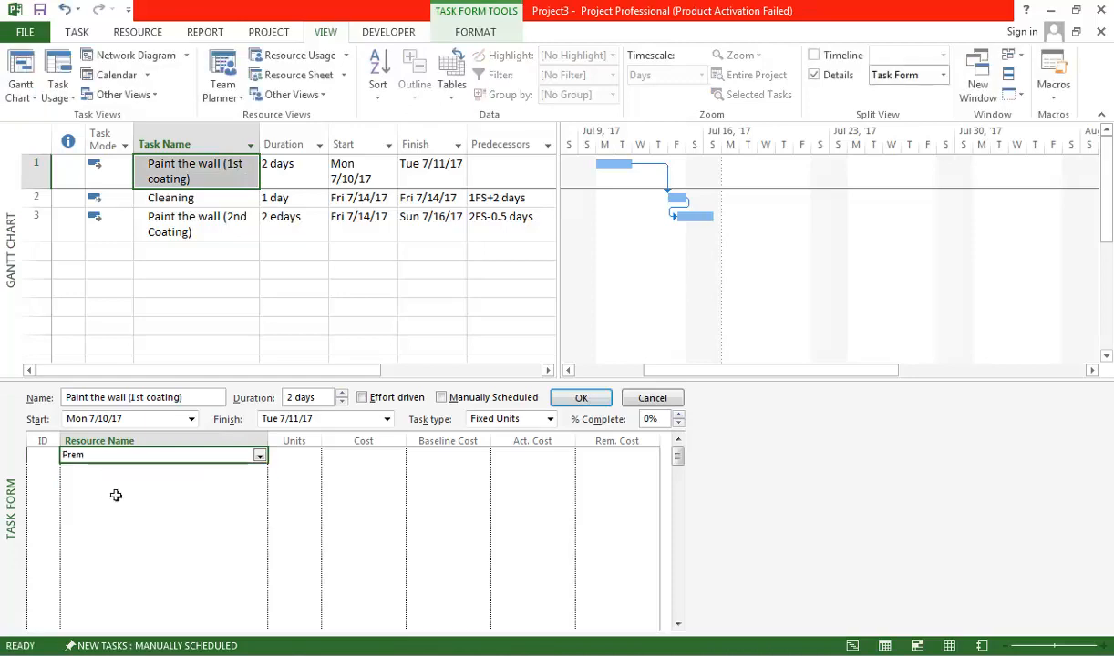
left_click(510, 419)
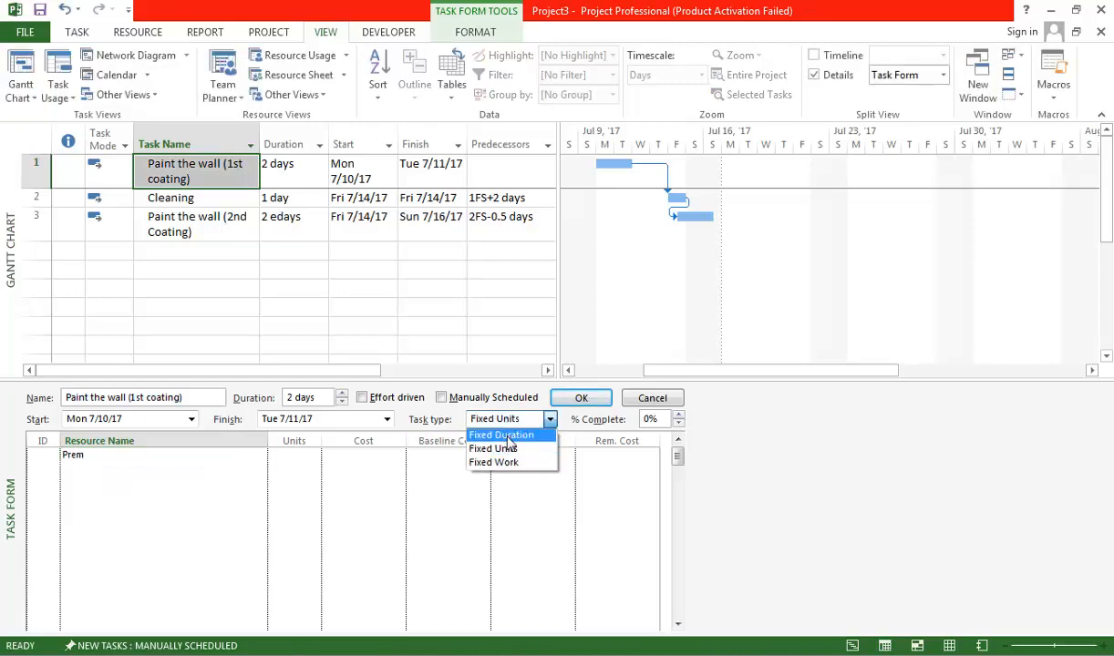
left_click(522, 450)
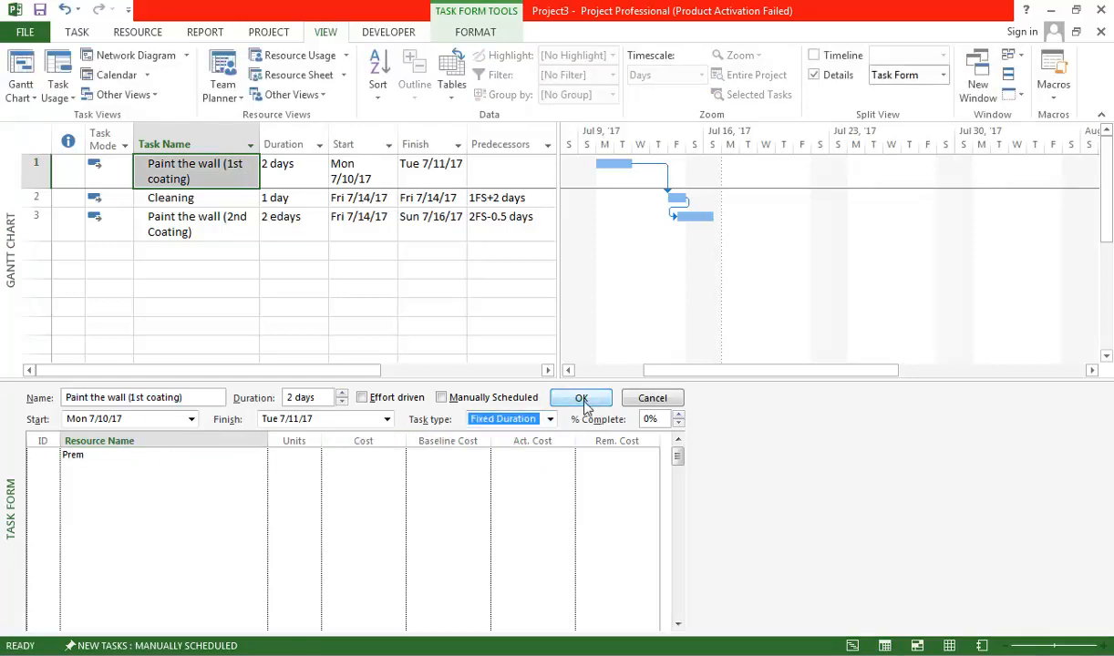
left_click(582, 402)
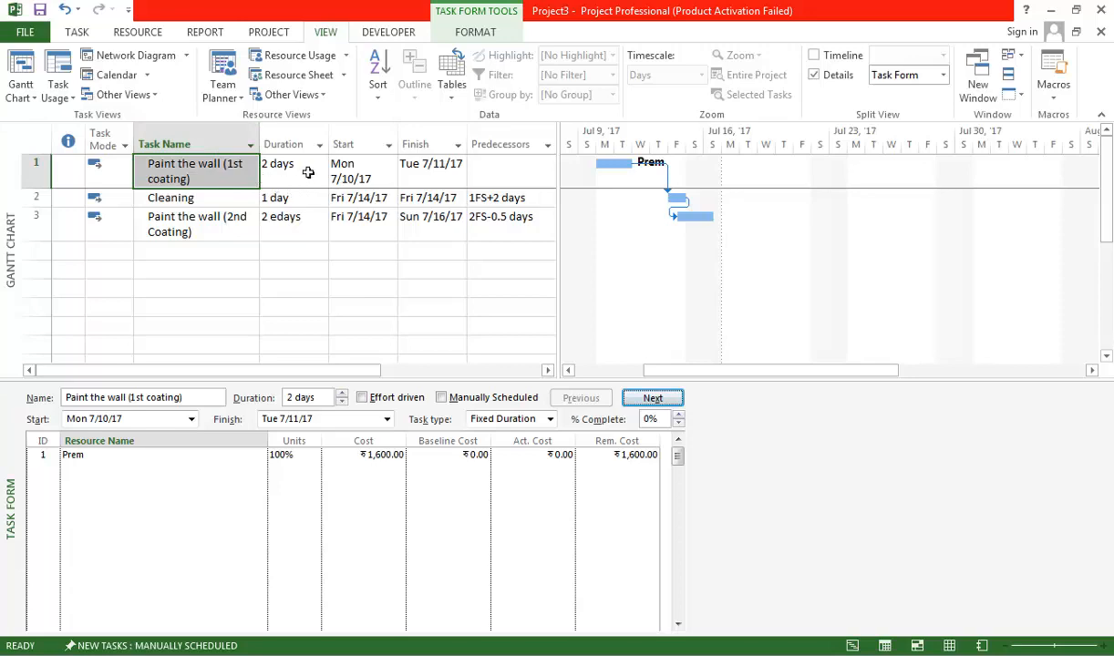
Step: Show the Cost table with its columns through Remaining in view and check the first coating task's costs
left_click(206, 177)
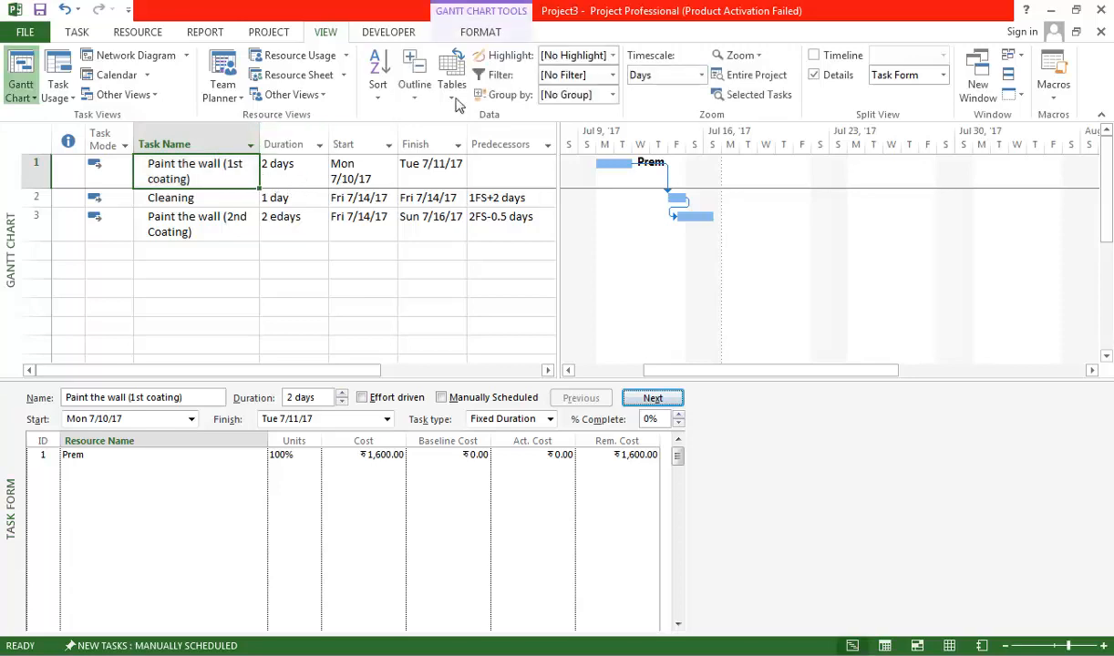
left_click(451, 89)
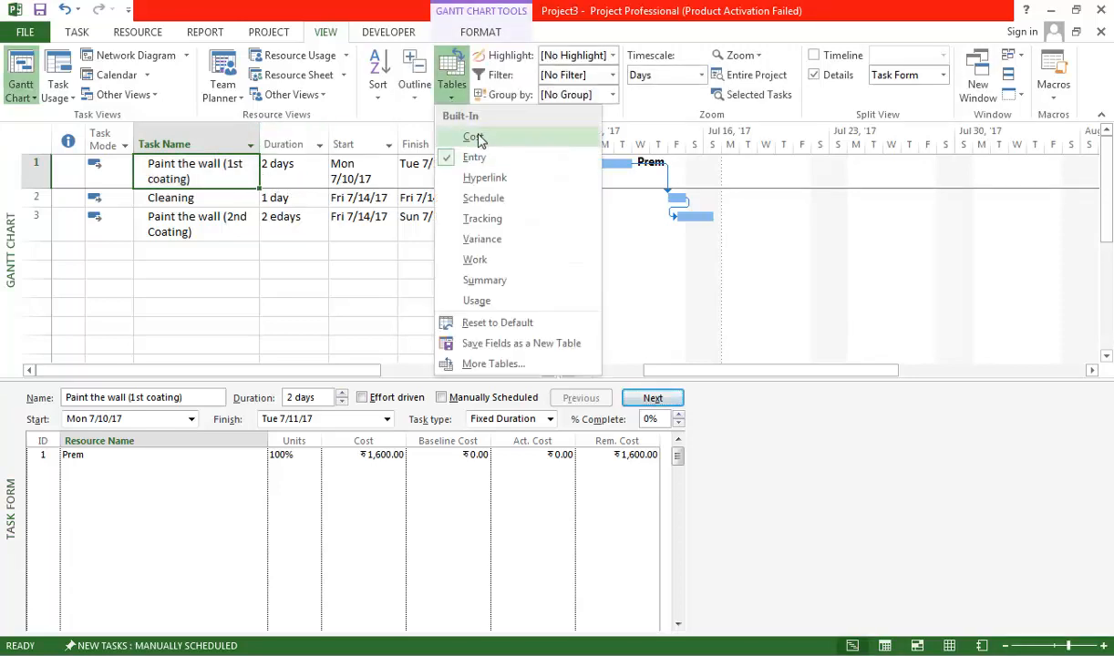
left_click(477, 139)
left_click_drag(561, 271, 716, 305)
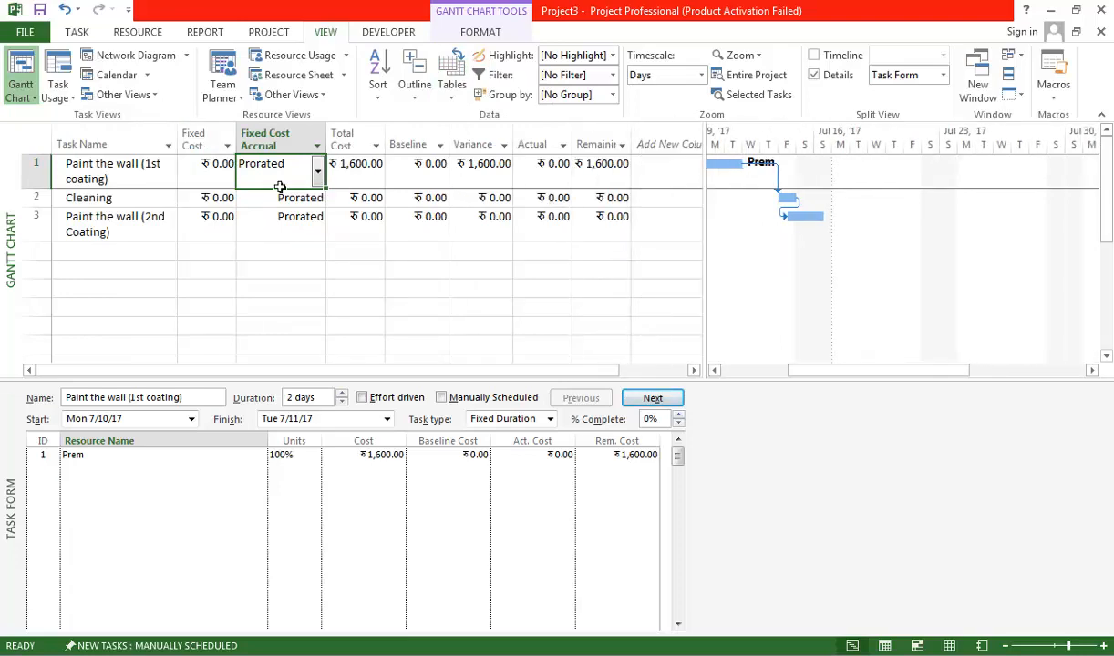
left_click(465, 175)
left_click(611, 182)
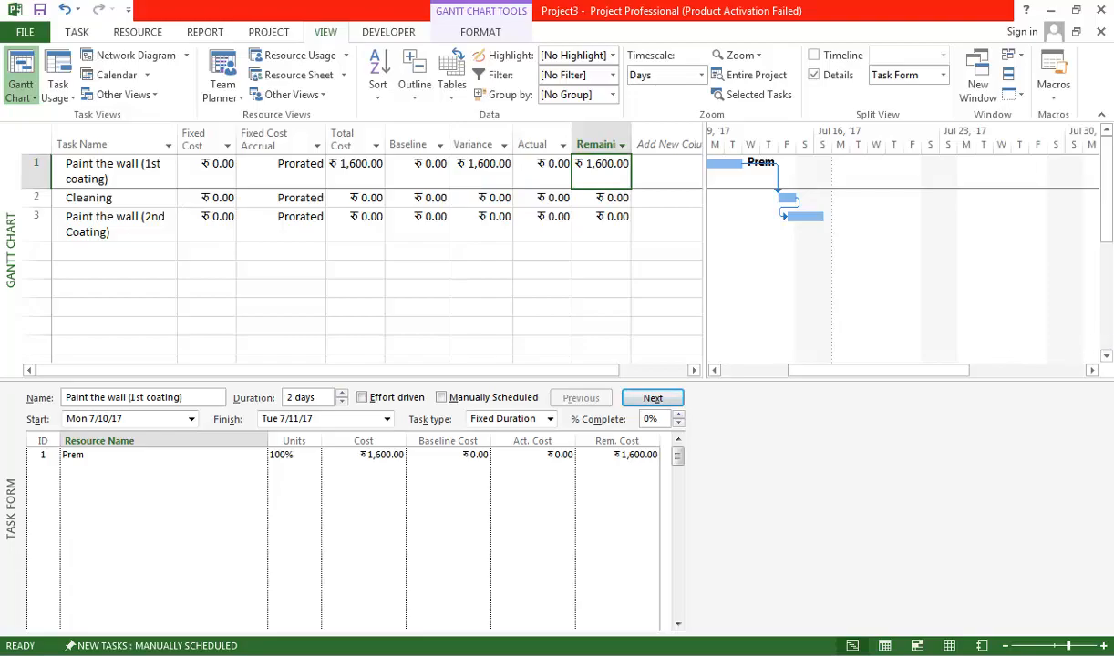
Step: Reread the step9 fixed cost instruction for the first coating task in the Notepad notes and return to Microsoft Project
key("alt+Tab")
left_click(40, 468)
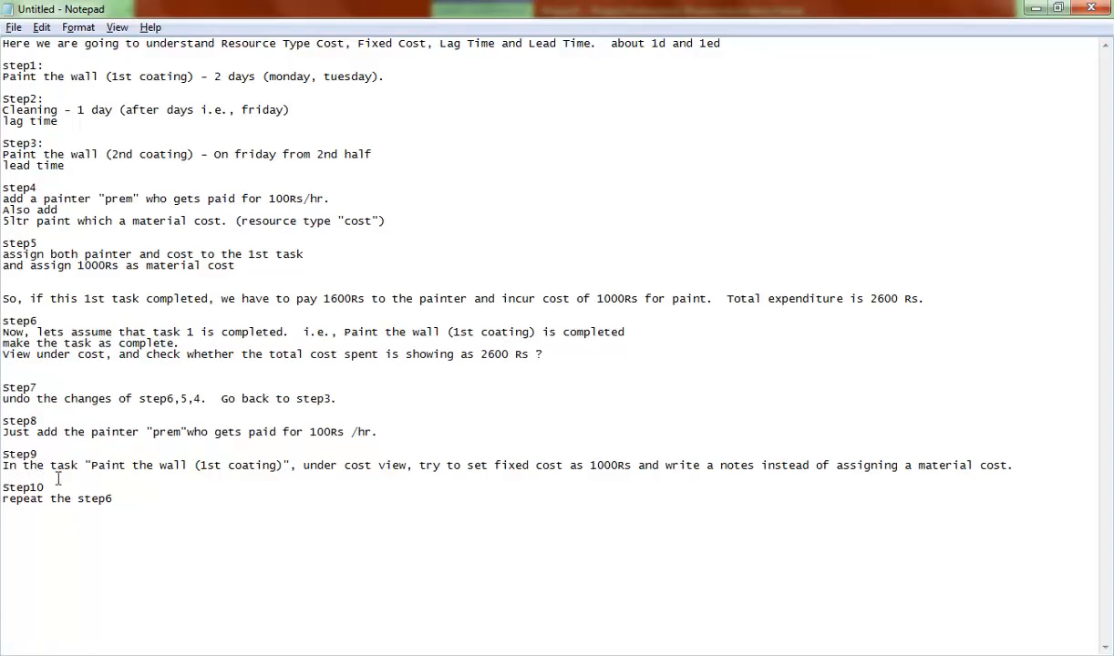
left_click_drag(23, 469, 317, 473)
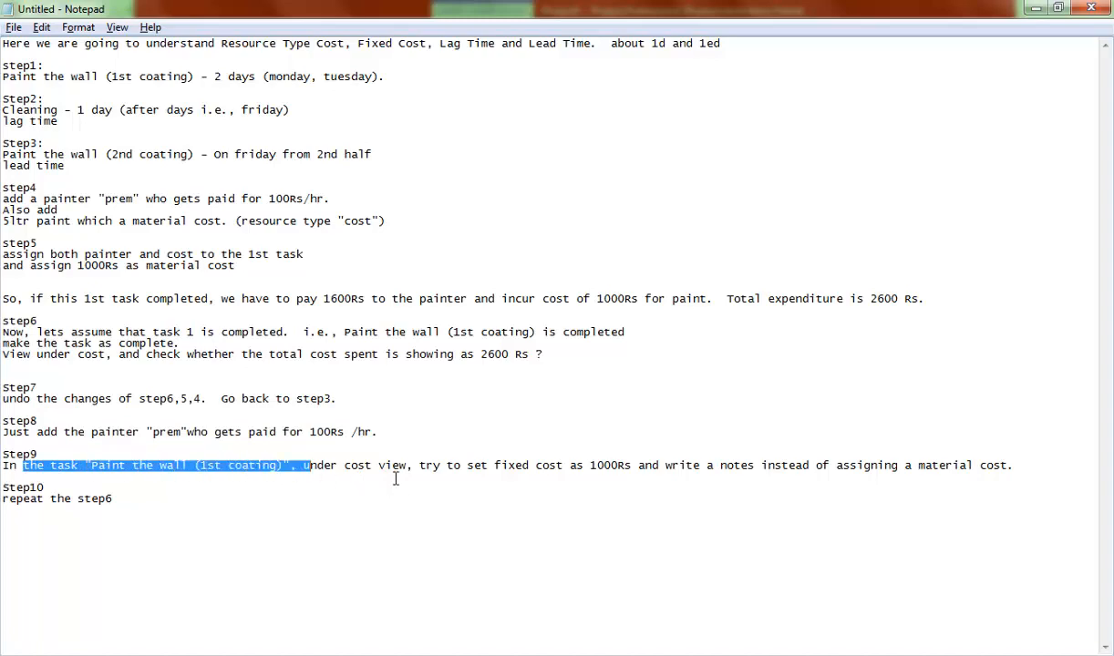
left_click_drag(464, 473, 663, 480)
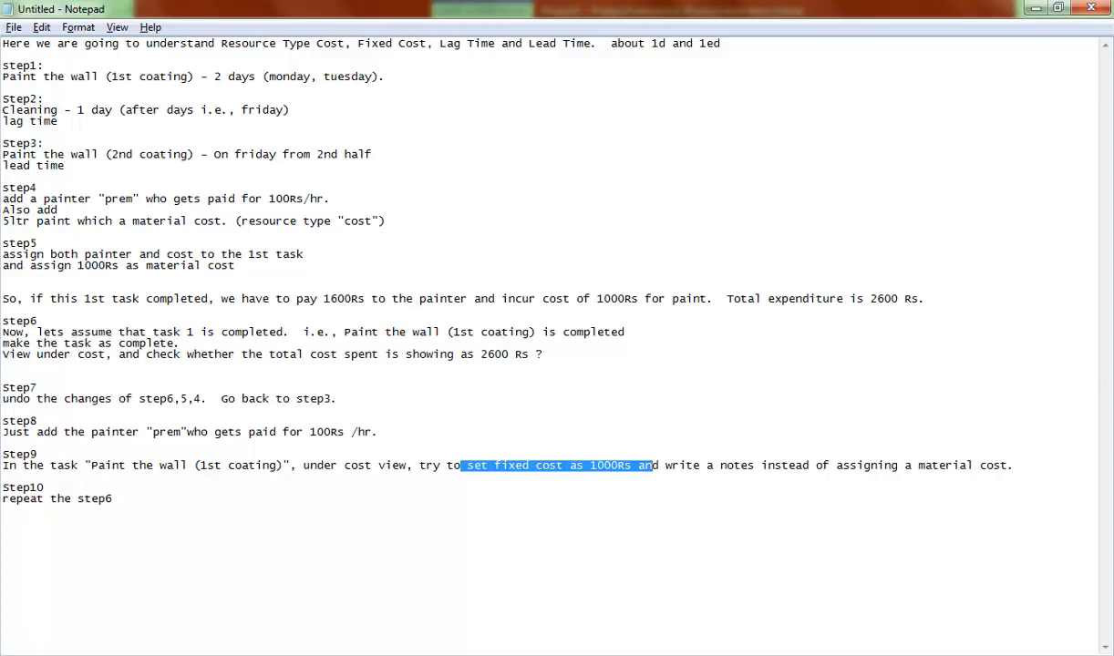
key("alt+Tab")
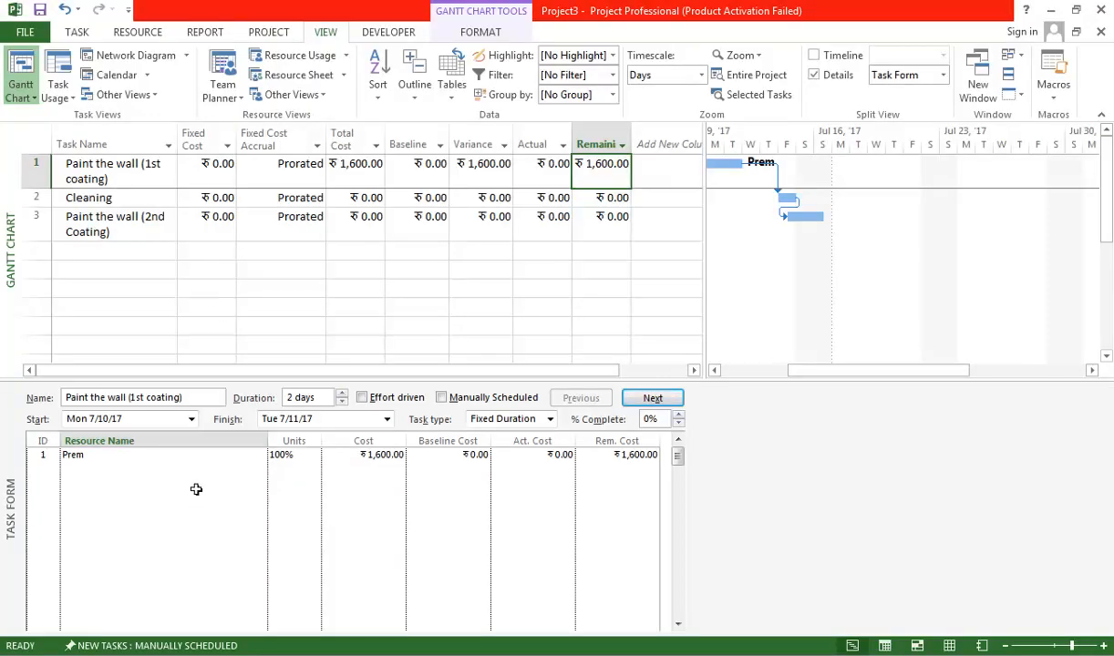
left_click(239, 470)
left_click(260, 470)
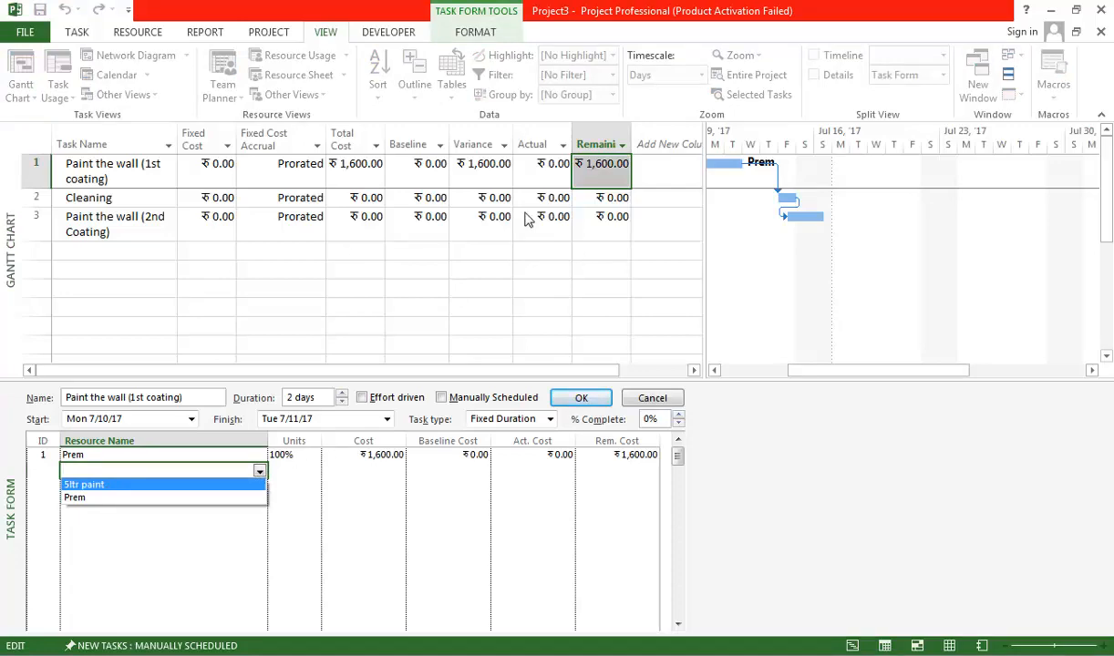
left_click(326, 504)
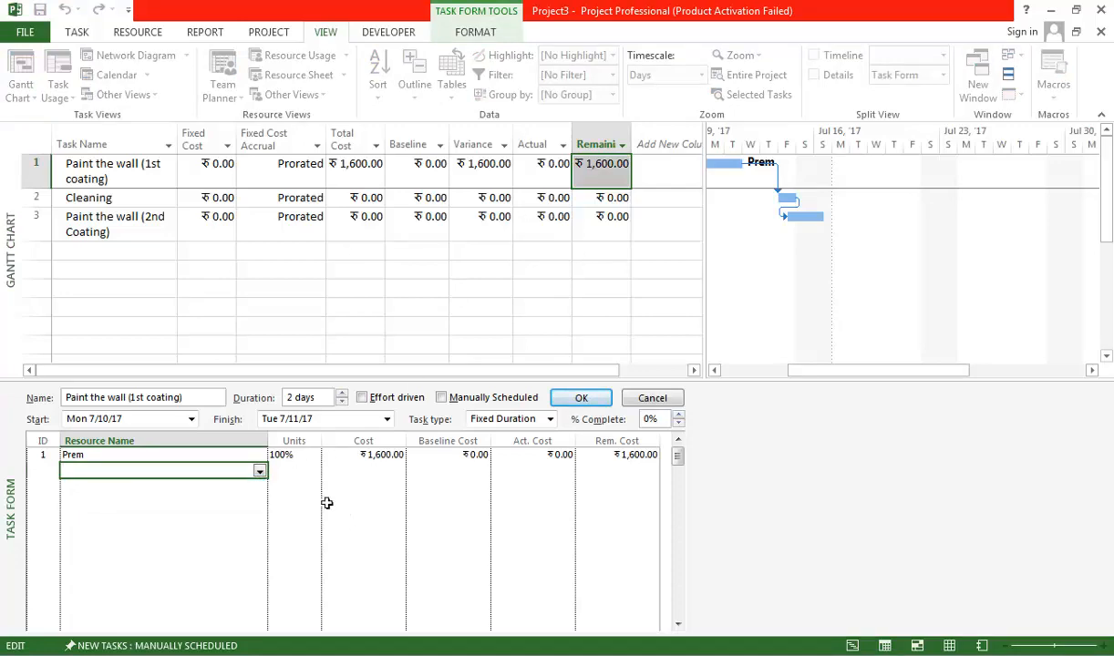
left_click(381, 473)
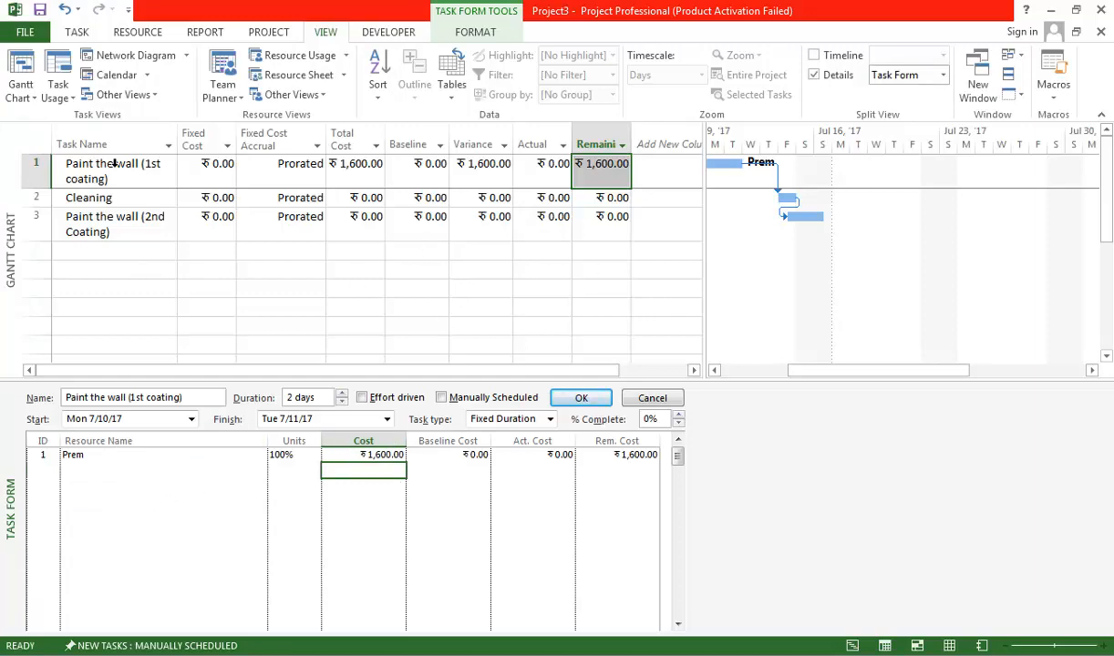
Step: Set the fixed cost of Paint the wall (1st coating) to 1000 in the Cost table
left_click(216, 186)
left_click(214, 179)
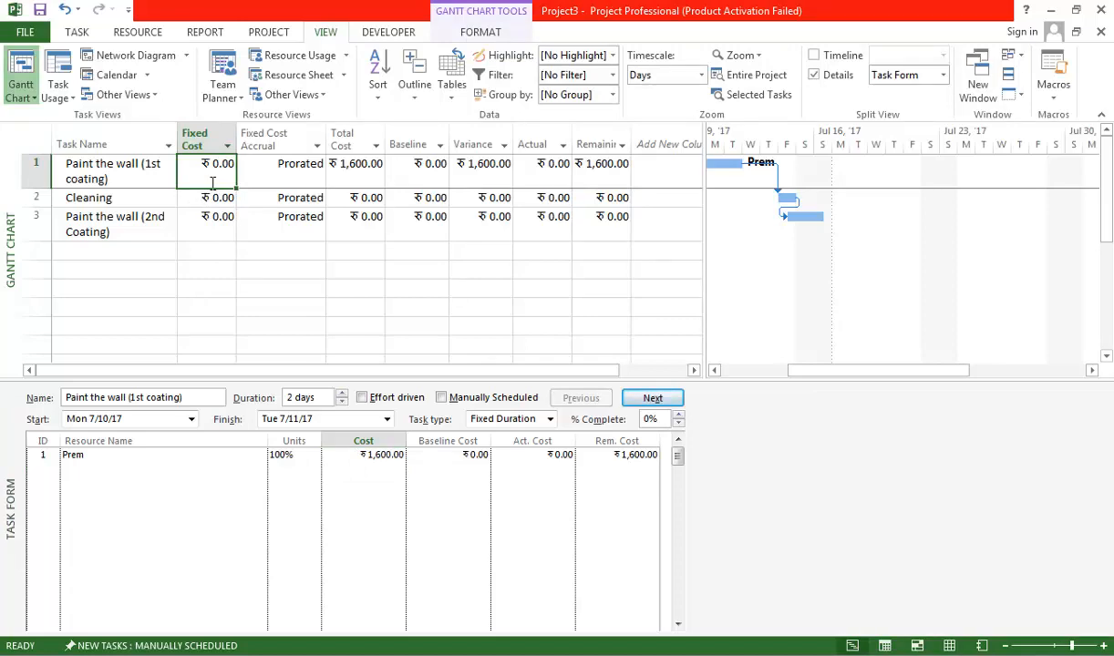
type("1000")
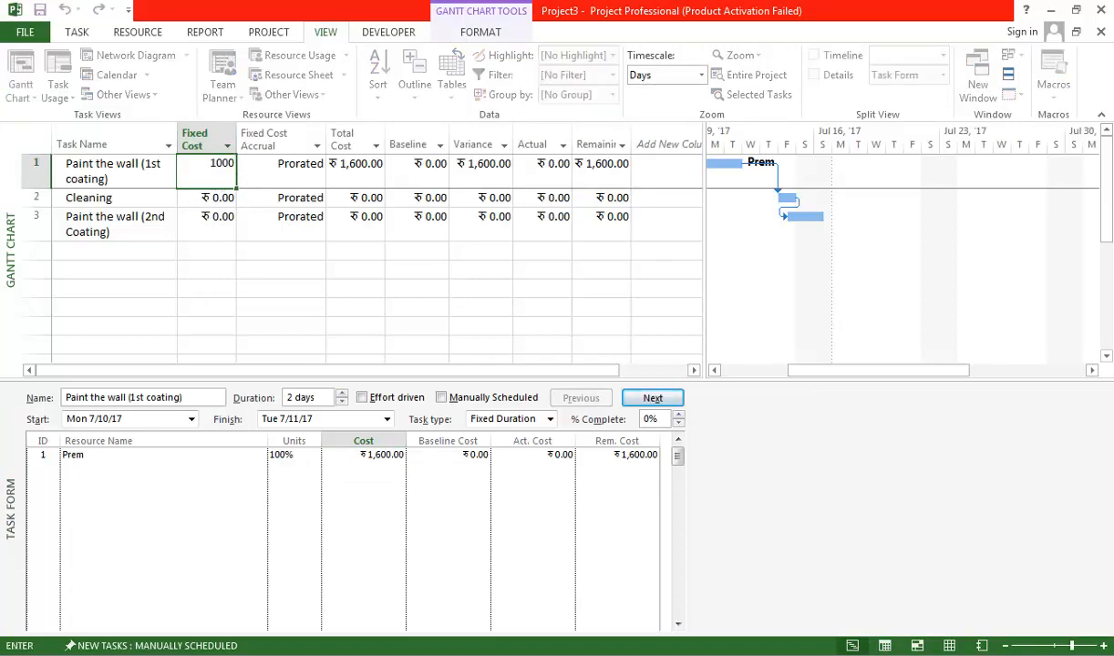
left_click(163, 175)
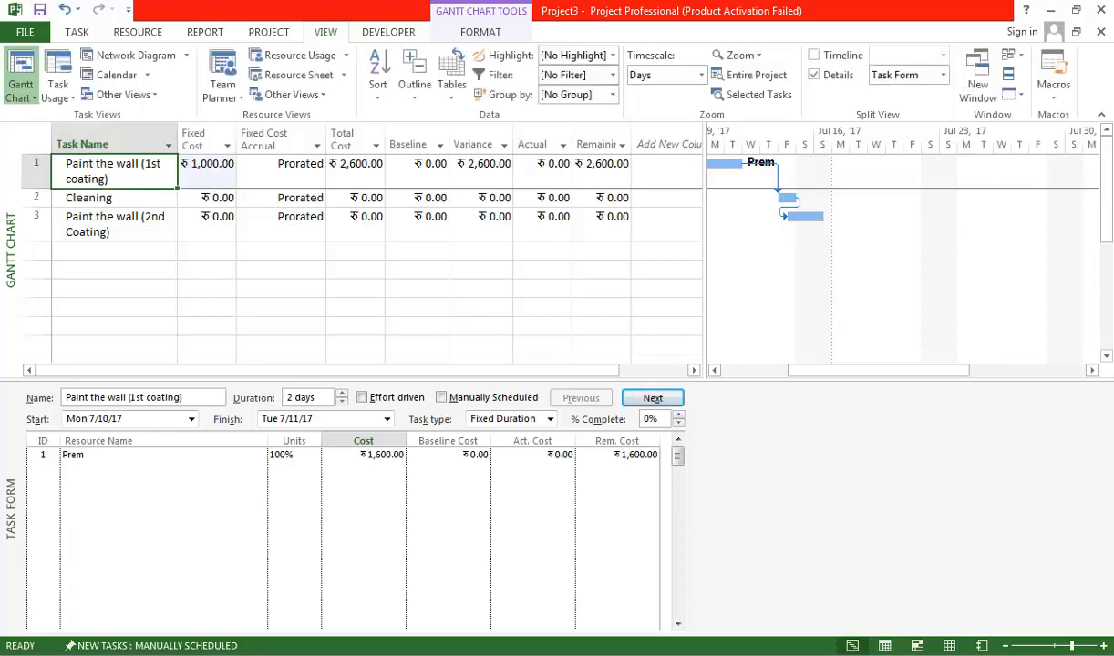
Step: Add the note "5ltr paint cost = 1000Rs" to the Paint the wall (1st coating) task
double_click(124, 177)
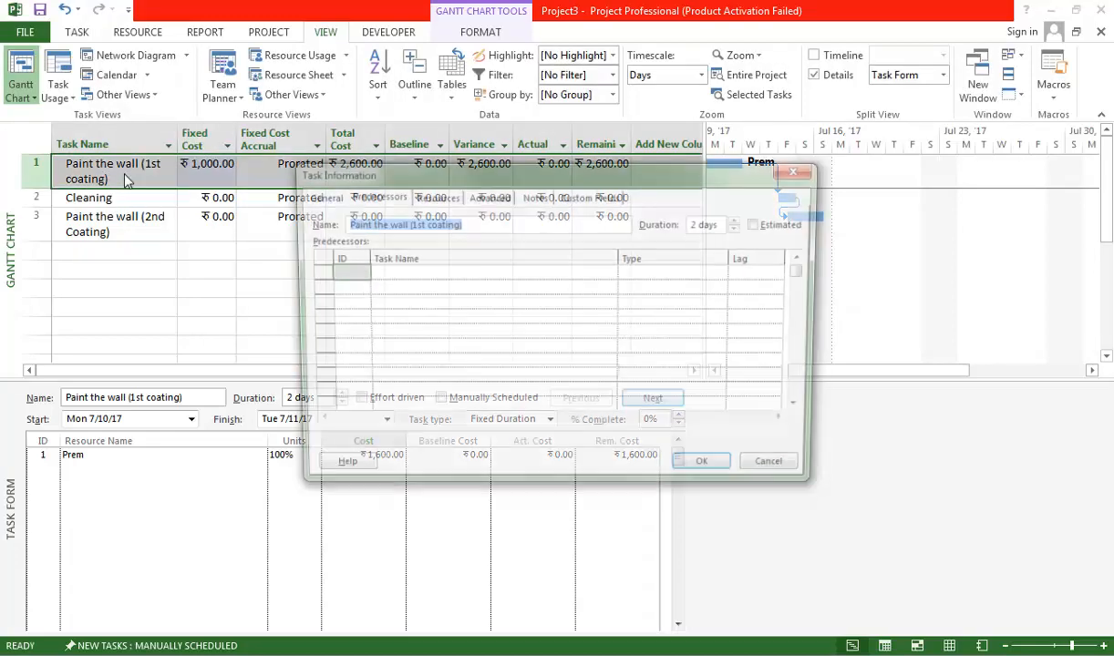
left_click(536, 198)
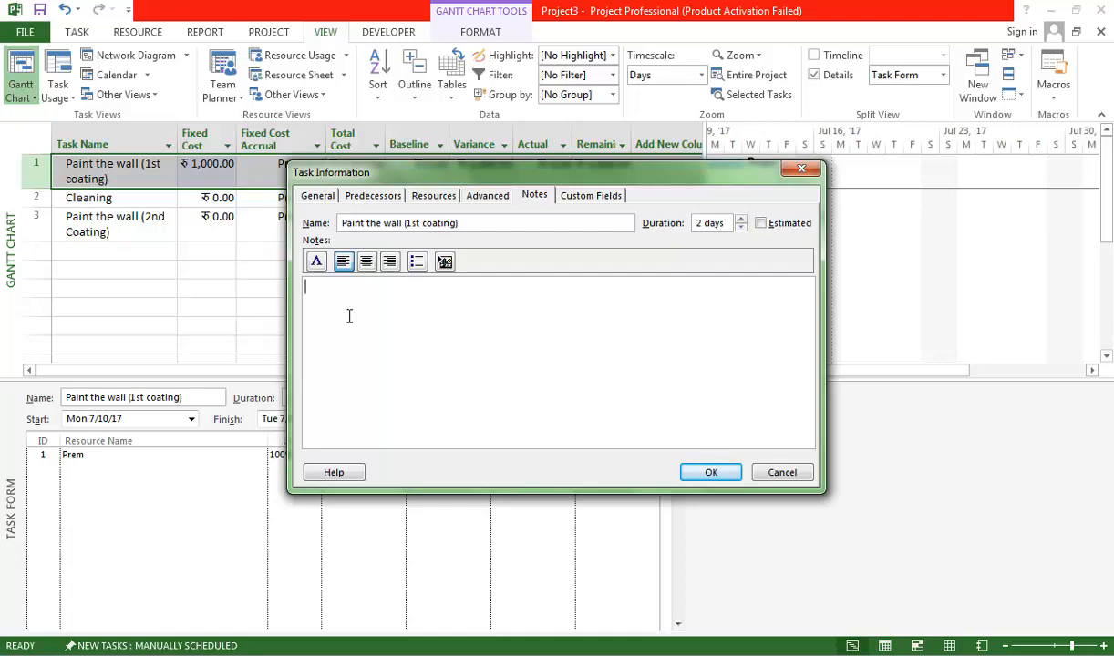
type("5ltr paint cost = 1000Rs")
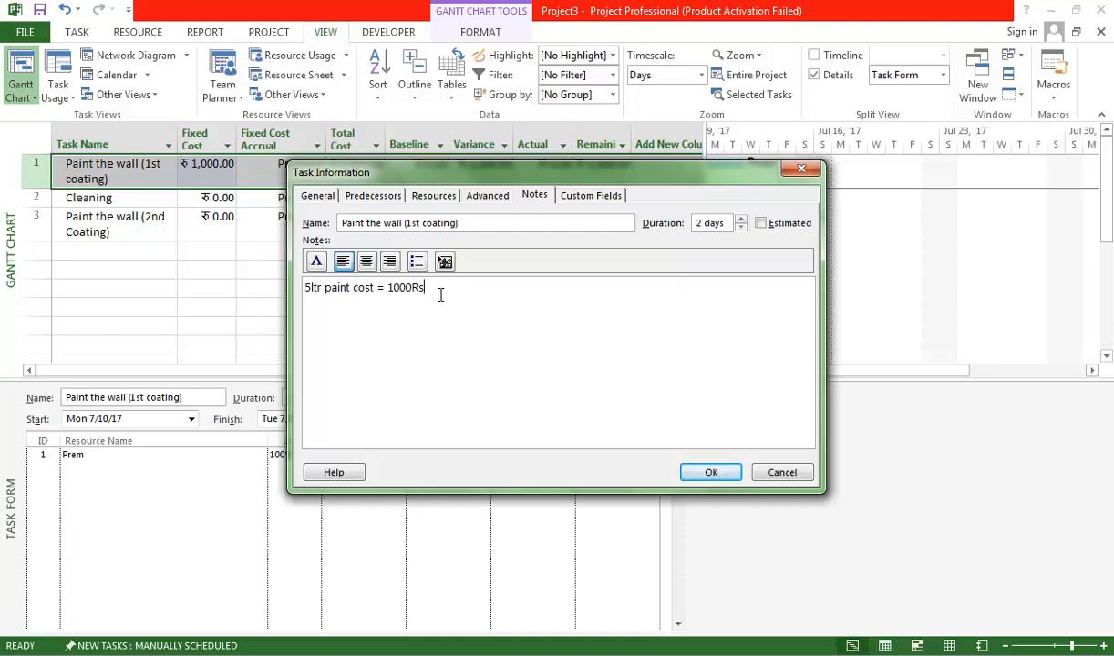
left_click_drag(440, 290, 211, 272)
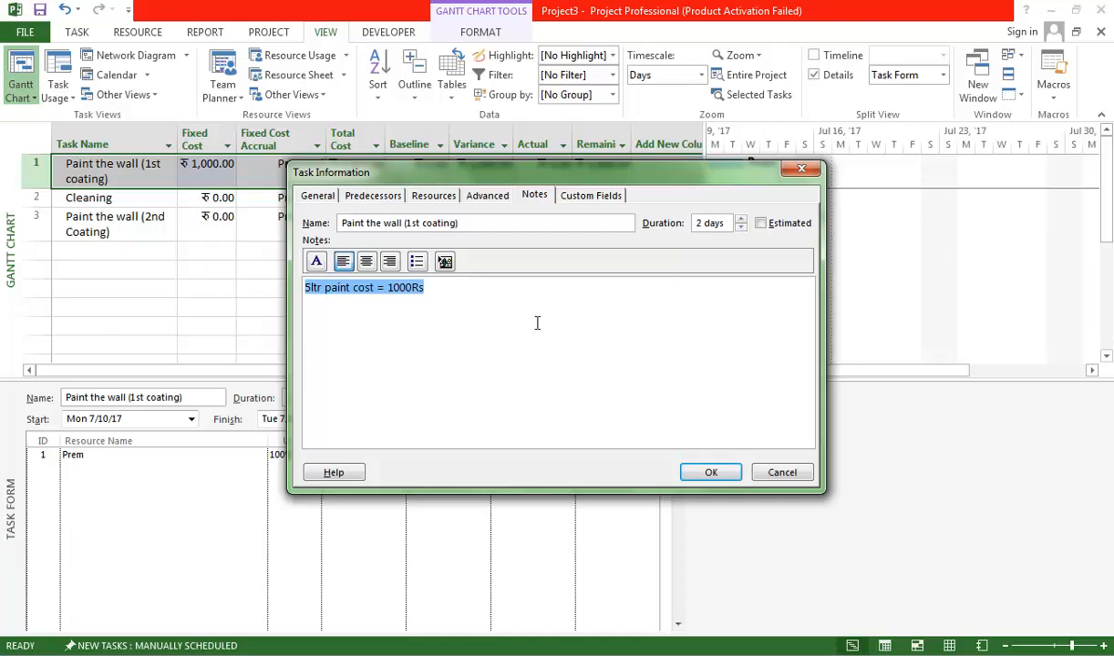
left_click(712, 473)
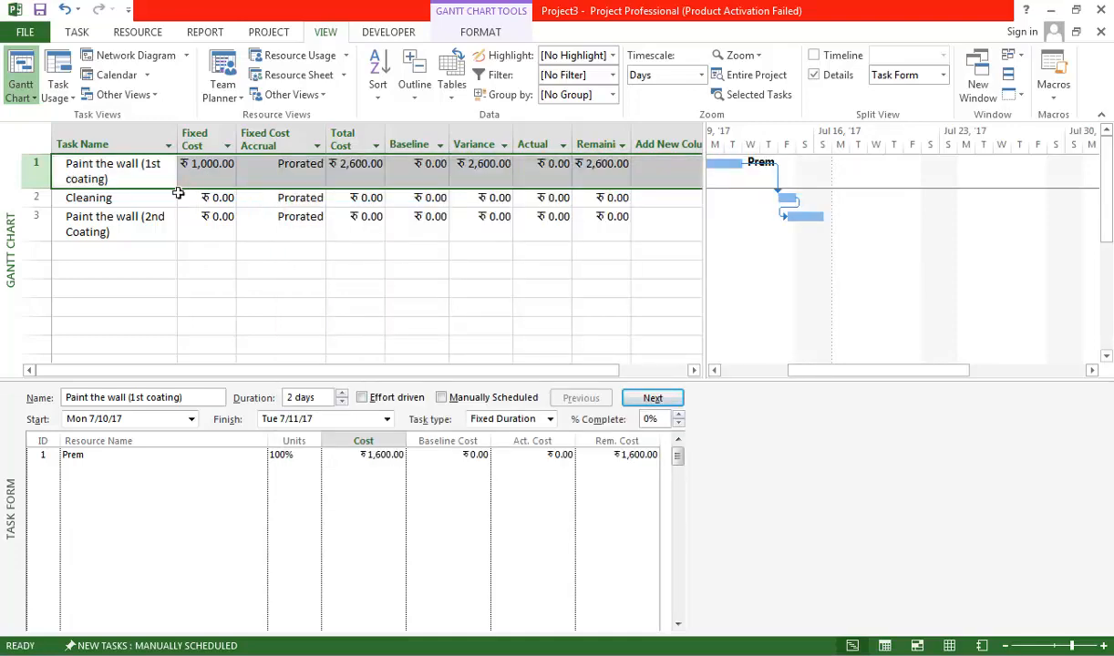
Step: Mark Paint the wall (1st coating) as 100% complete and widen the Cost table's Remaining and Actual columns
left_click(118, 179)
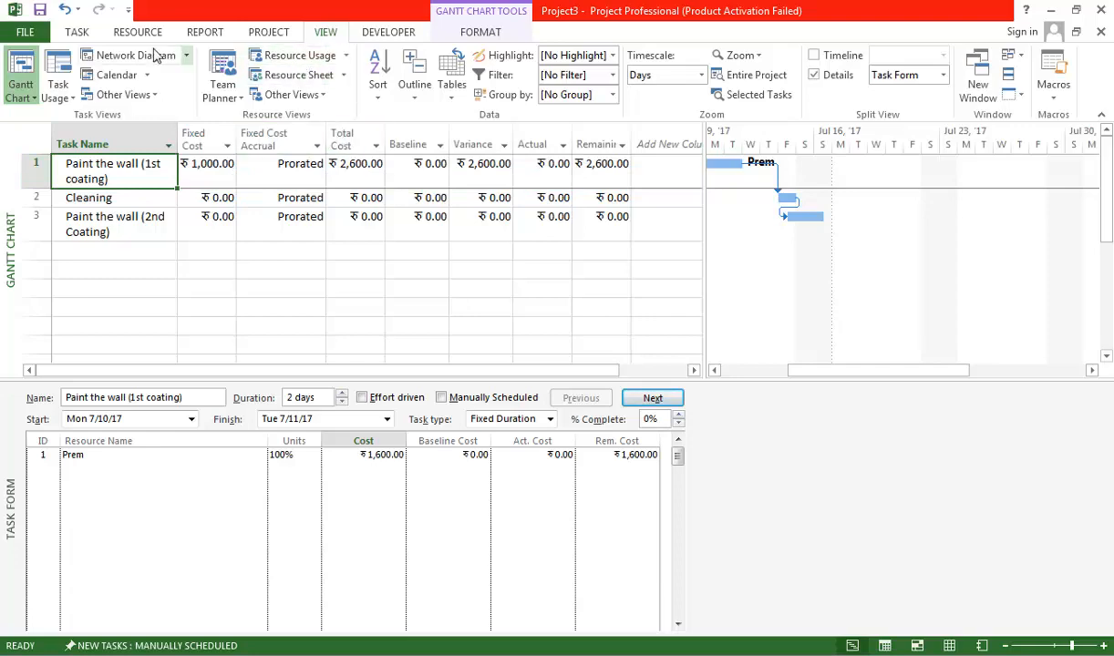
left_click(73, 33)
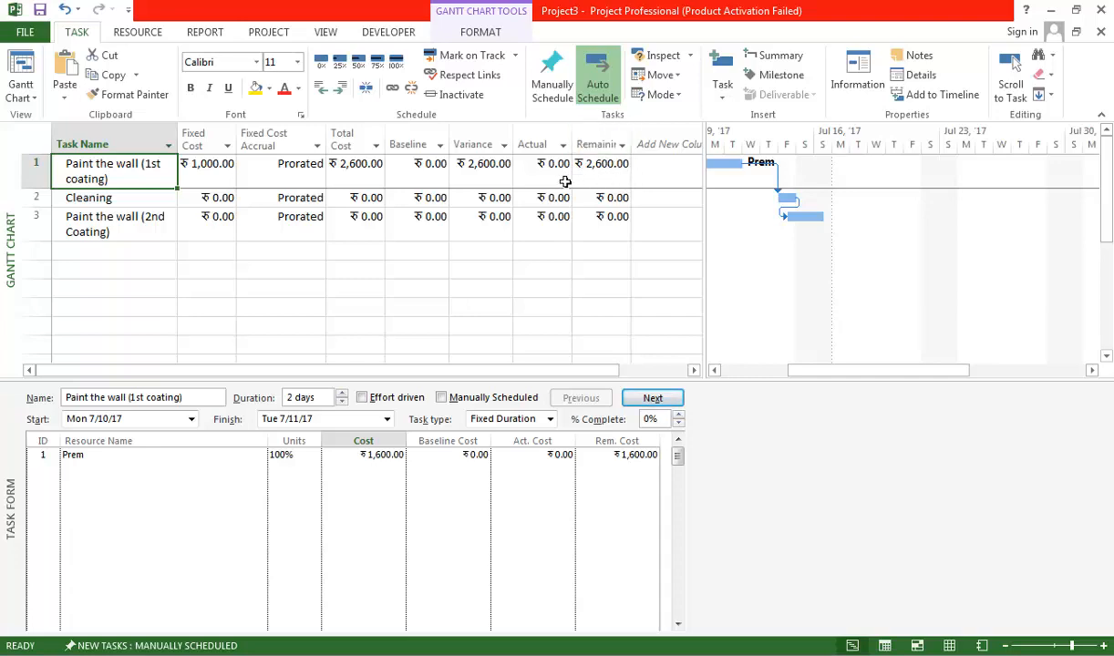
left_click(397, 64)
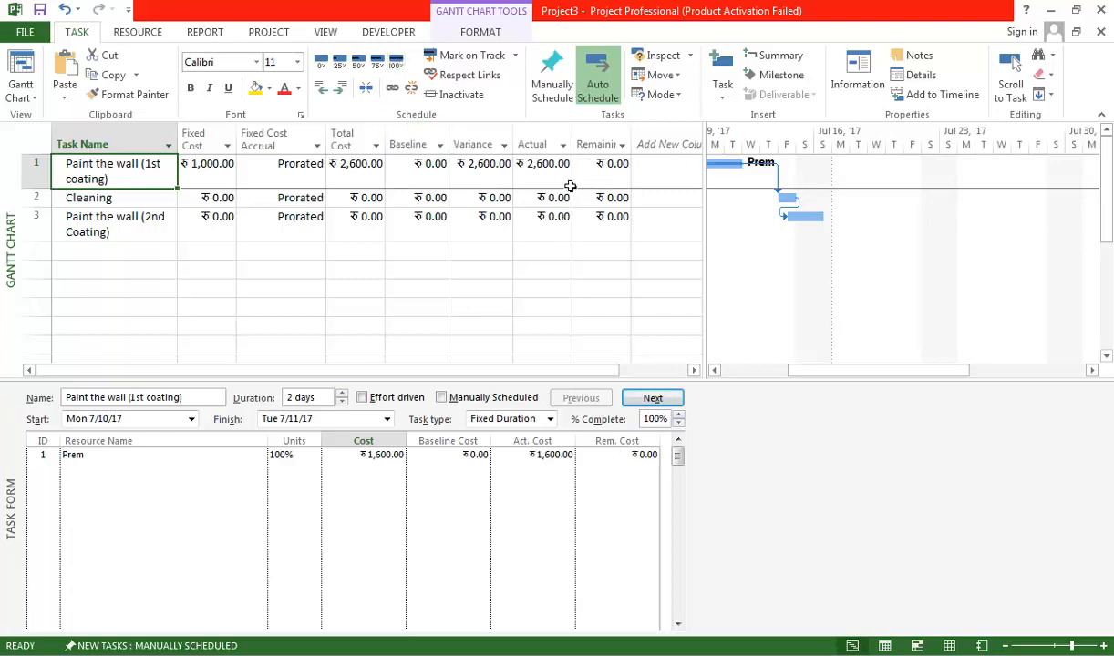
left_click_drag(632, 146, 688, 146)
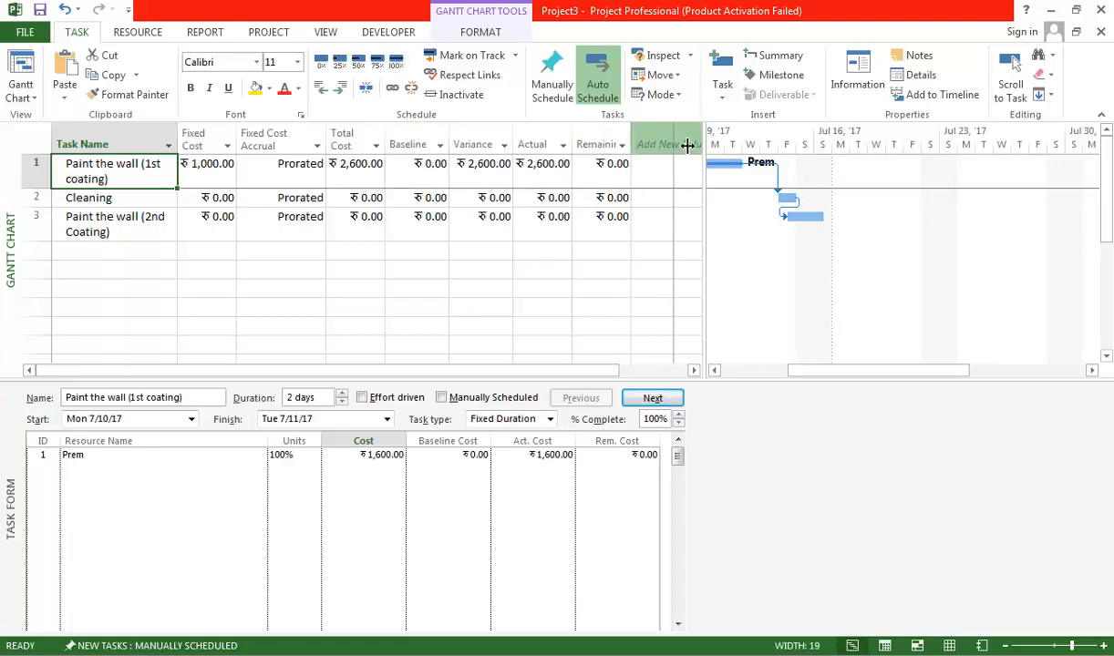
left_click_drag(573, 146, 614, 144)
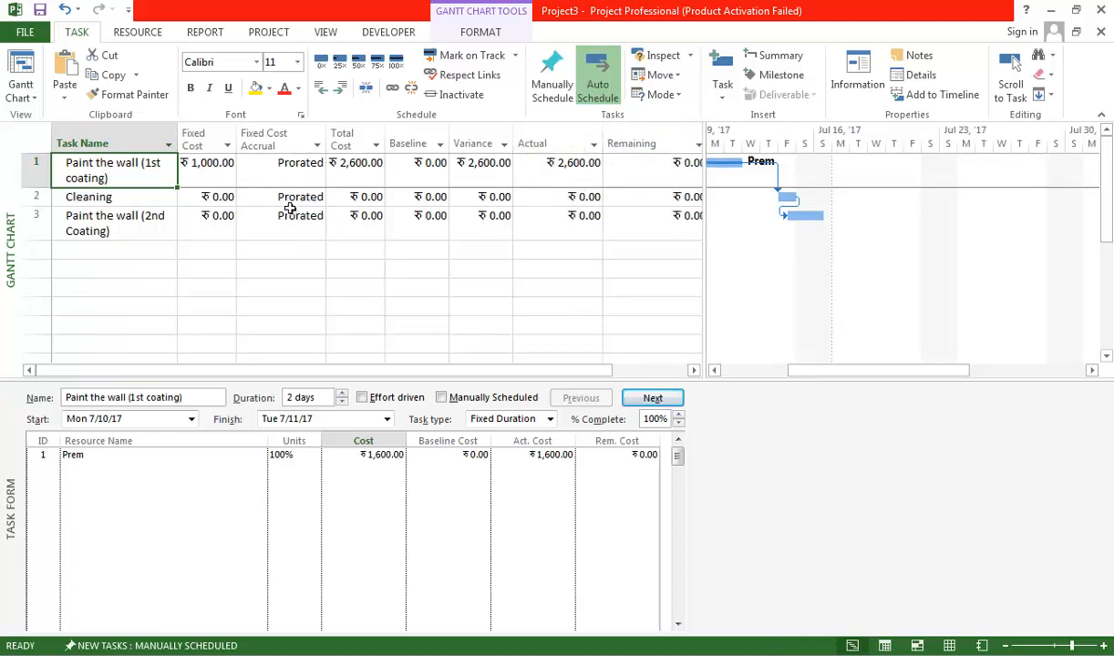